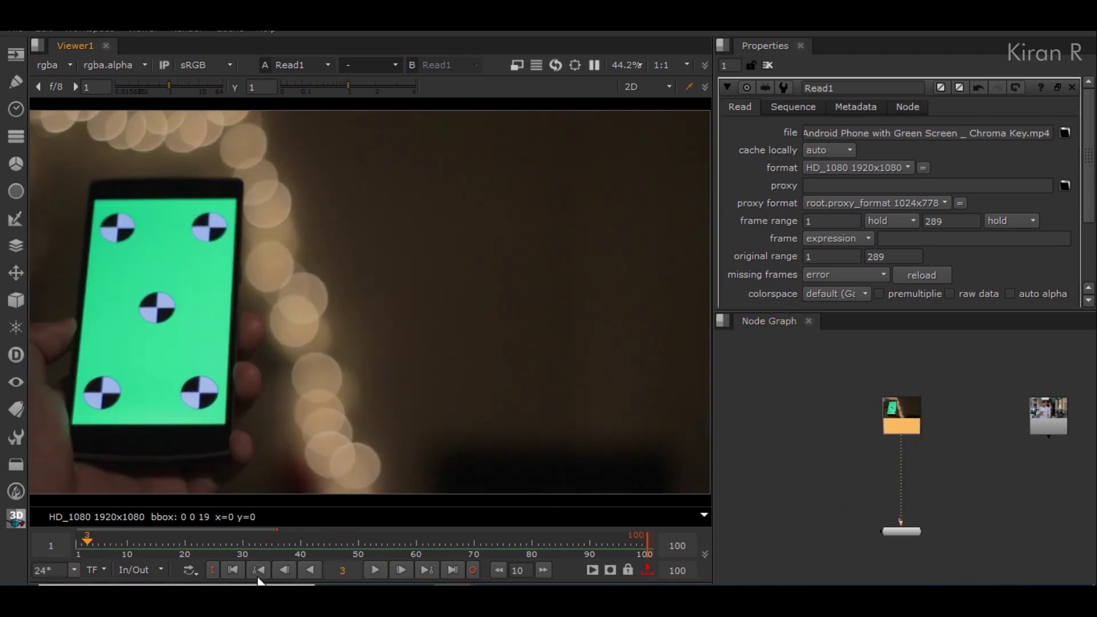
Go back to frame 1 of the green-screen phone footage
click(259, 576)
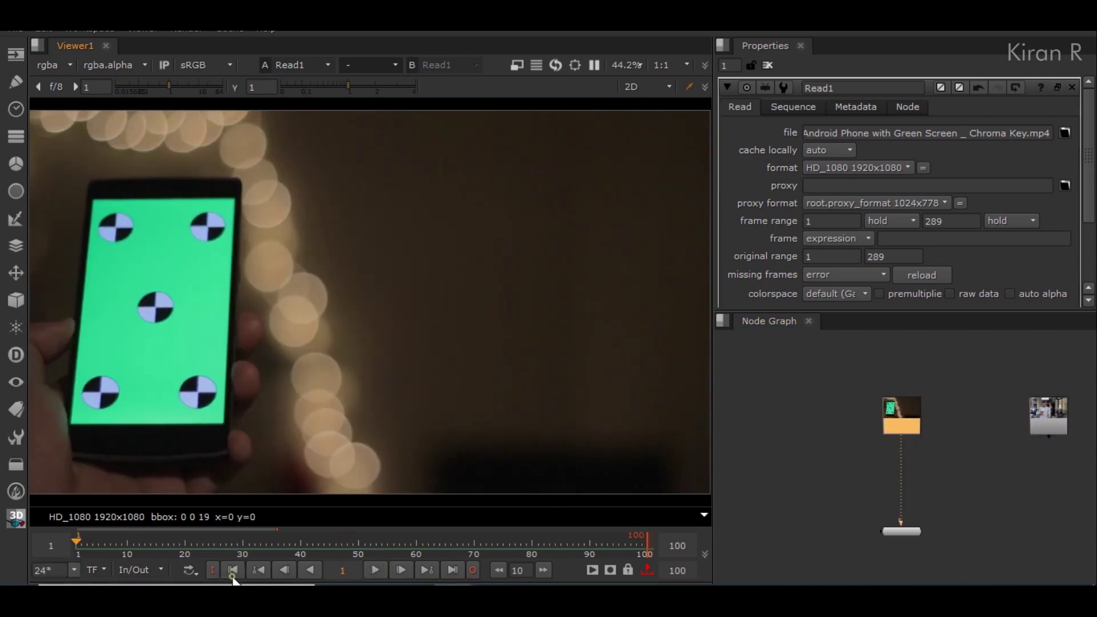
middle_drag(207, 224, 270, 206)
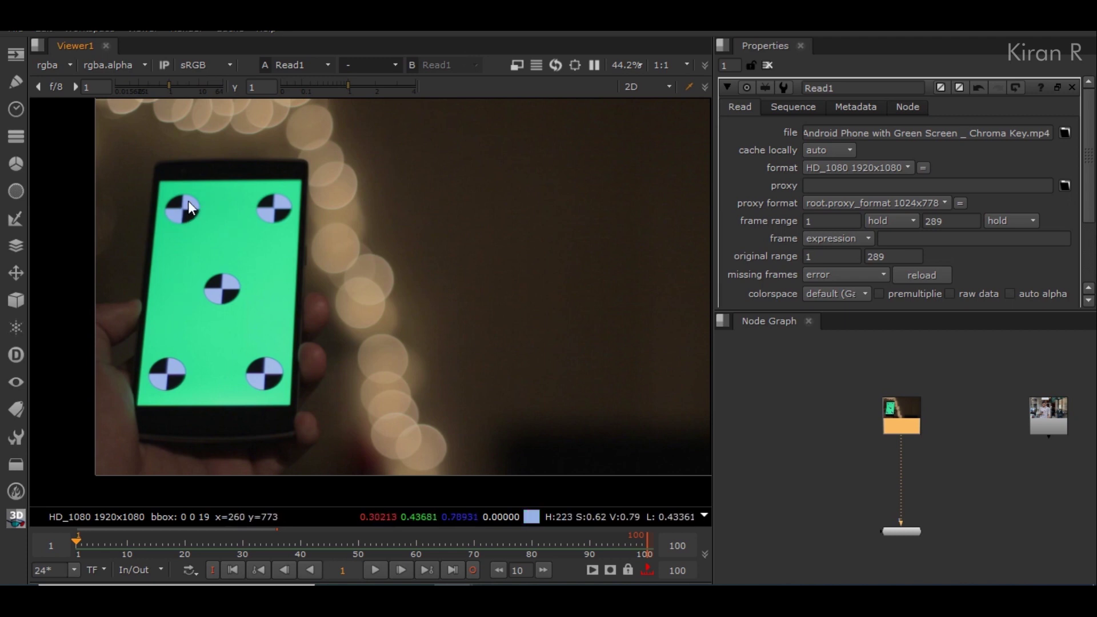
scroll(143, 204, up, 3)
scroll(137, 212, down, 5)
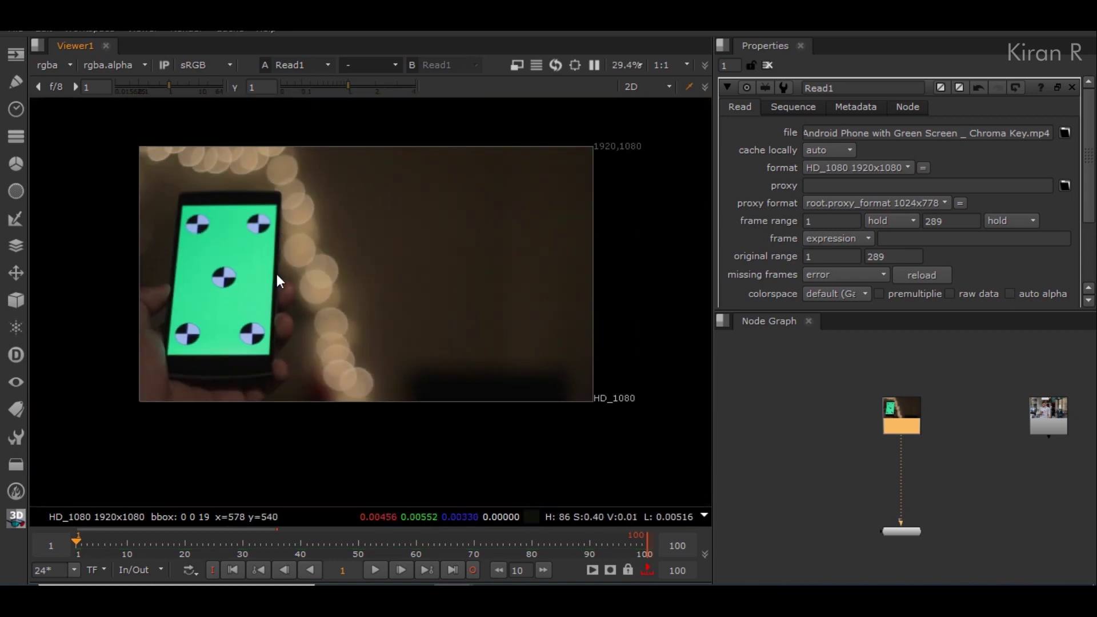
key(f)
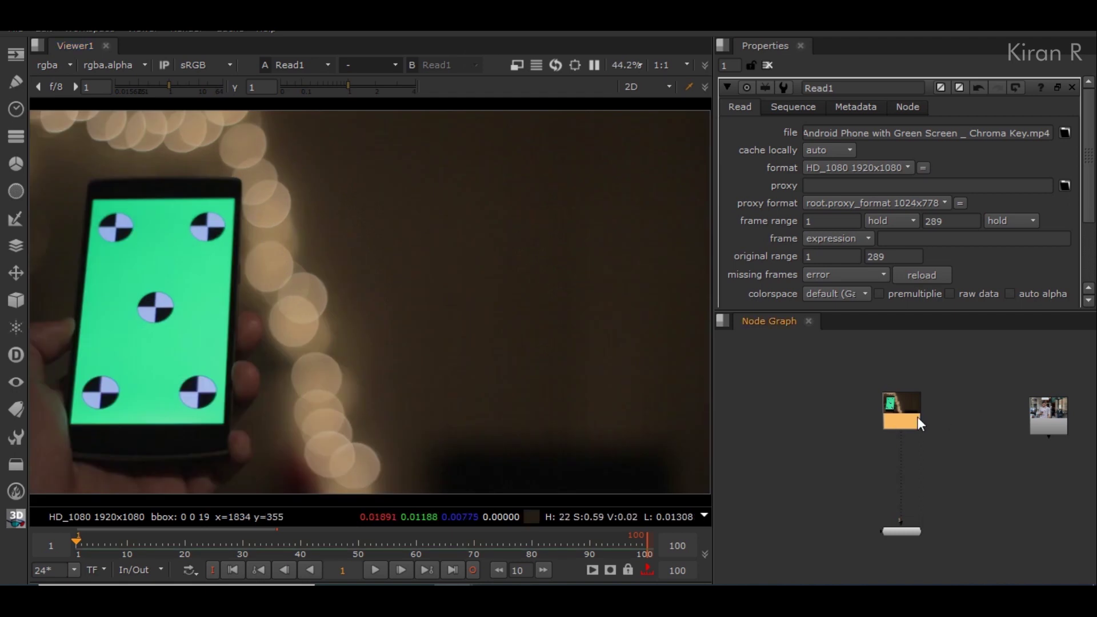
Add a Tracker node after the phone footage's Read node and place it between that node and the viewer node
key(Tab)
text(t)
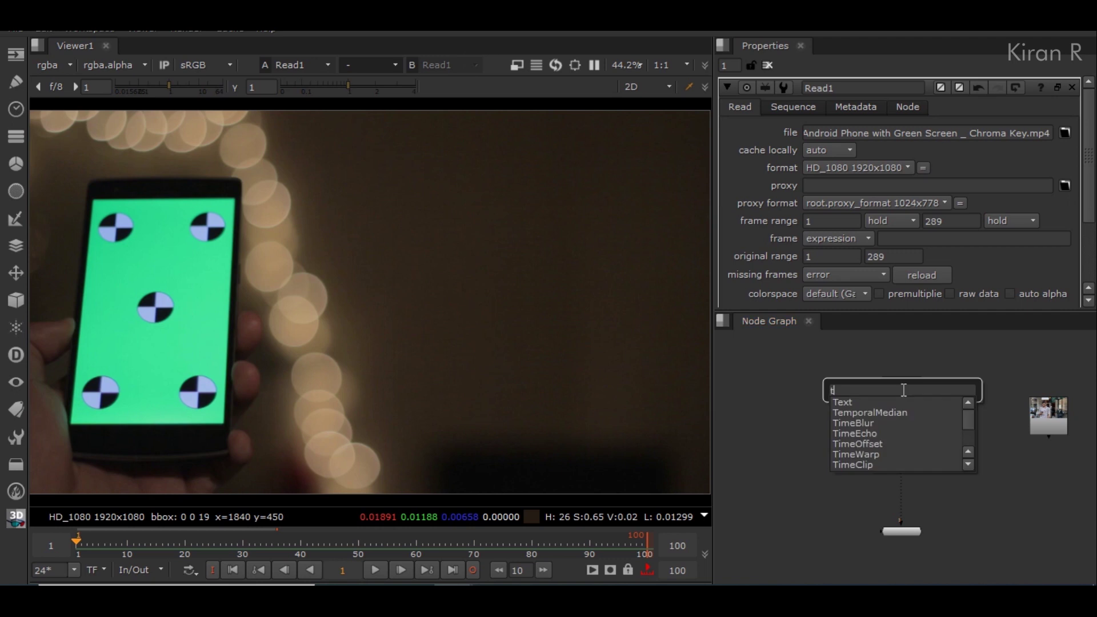
text(racker)
key(Return)
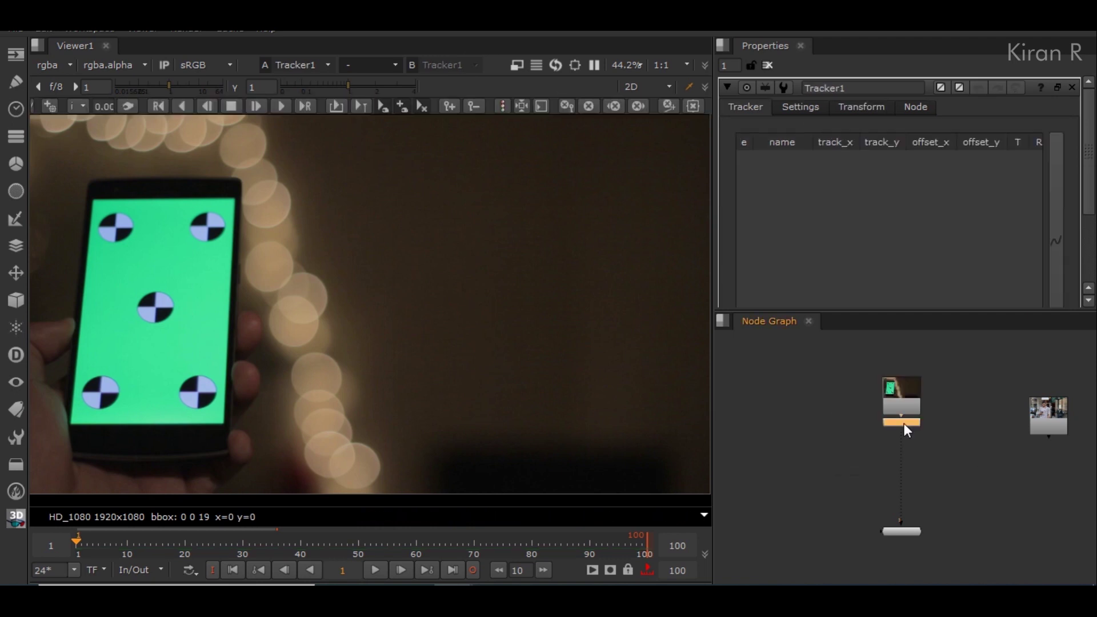
drag(904, 423, 904, 452)
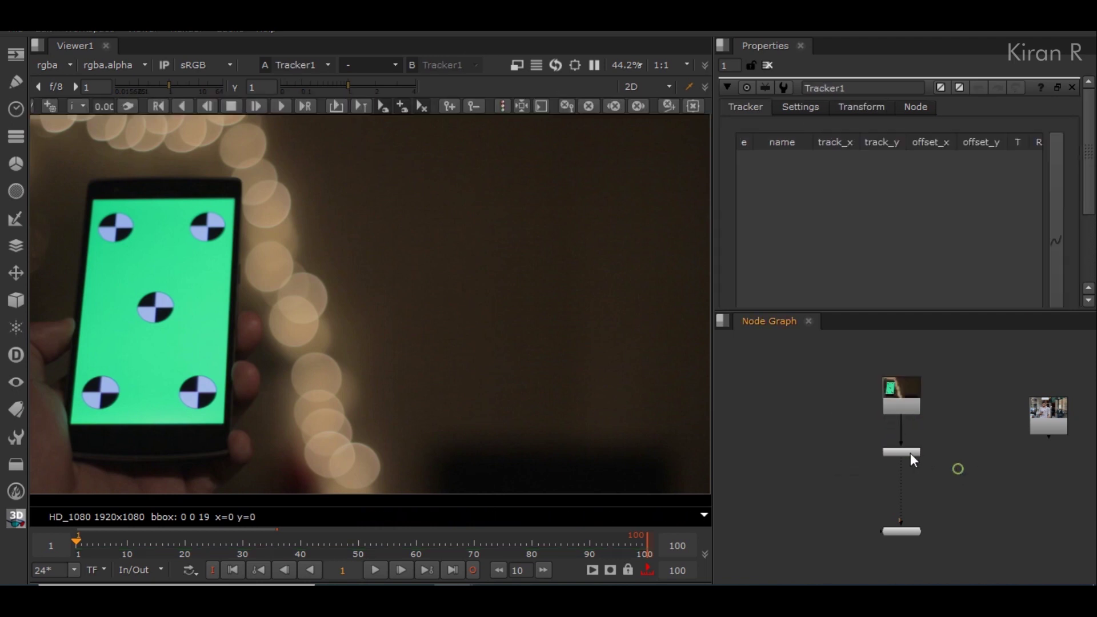
Turn on the Tracker's mode for adding tracks directly on the image
scroll(979, 255, down, 3)
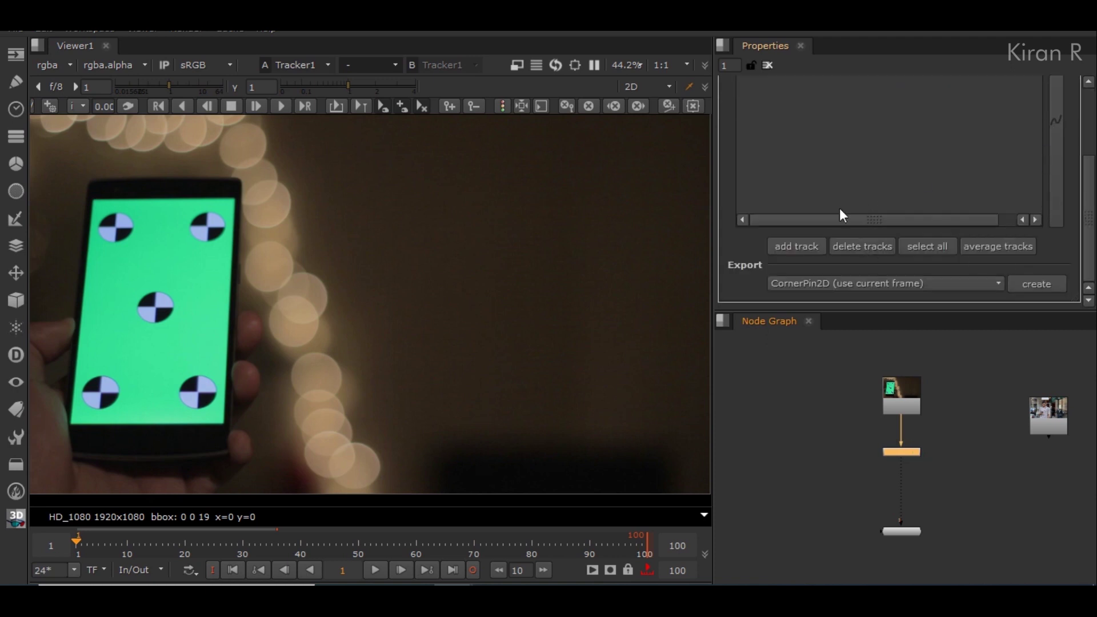
click(49, 107)
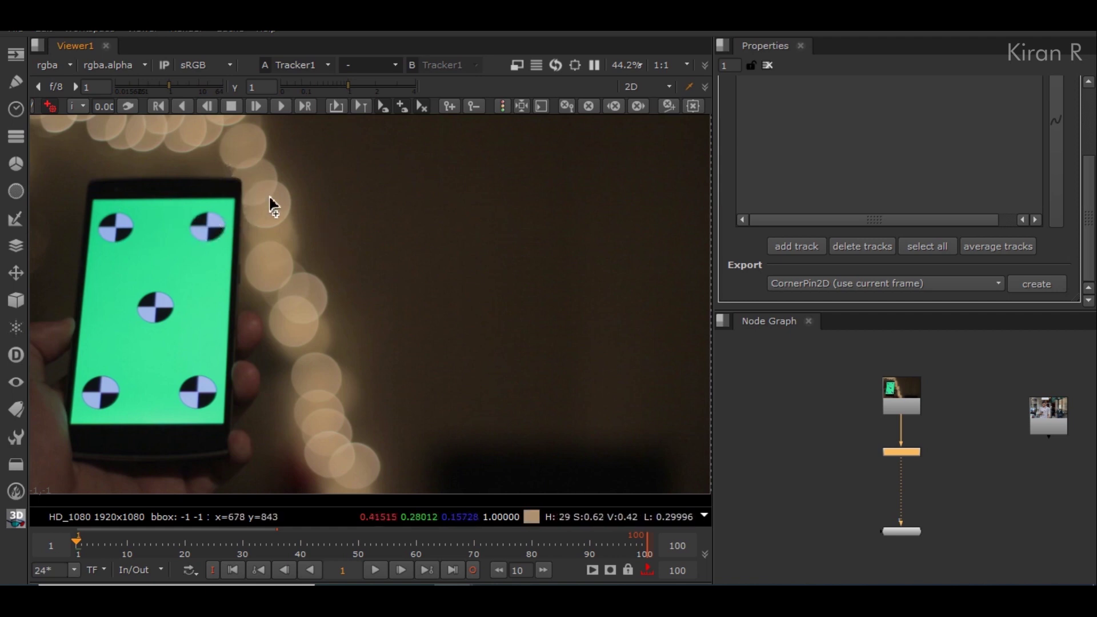
middle_drag(182, 224, 237, 226)
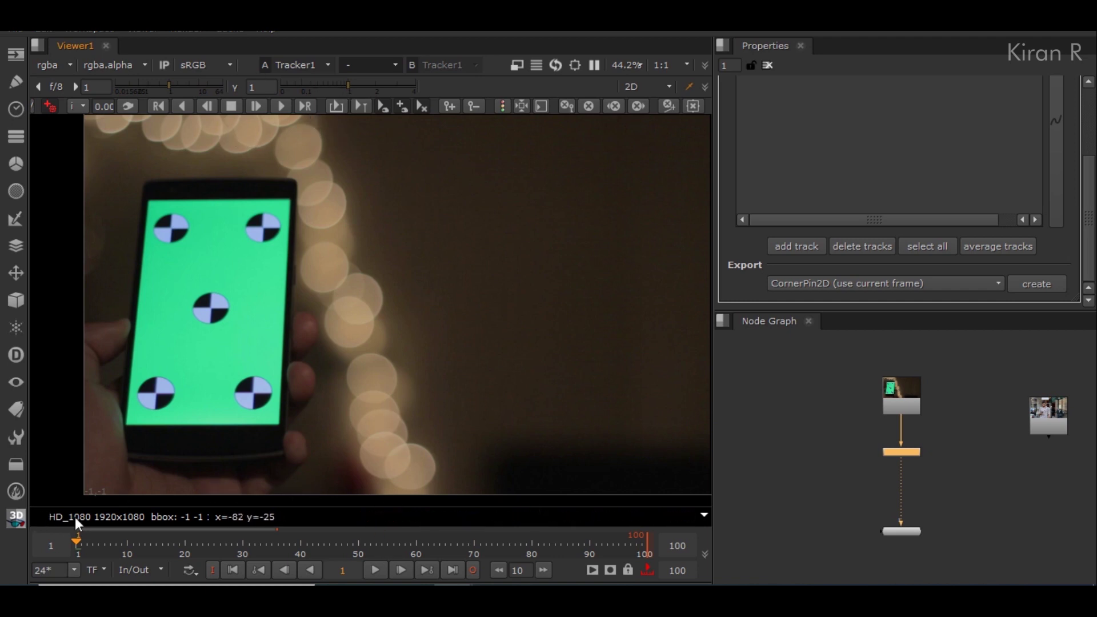
mouse_move(129, 514)
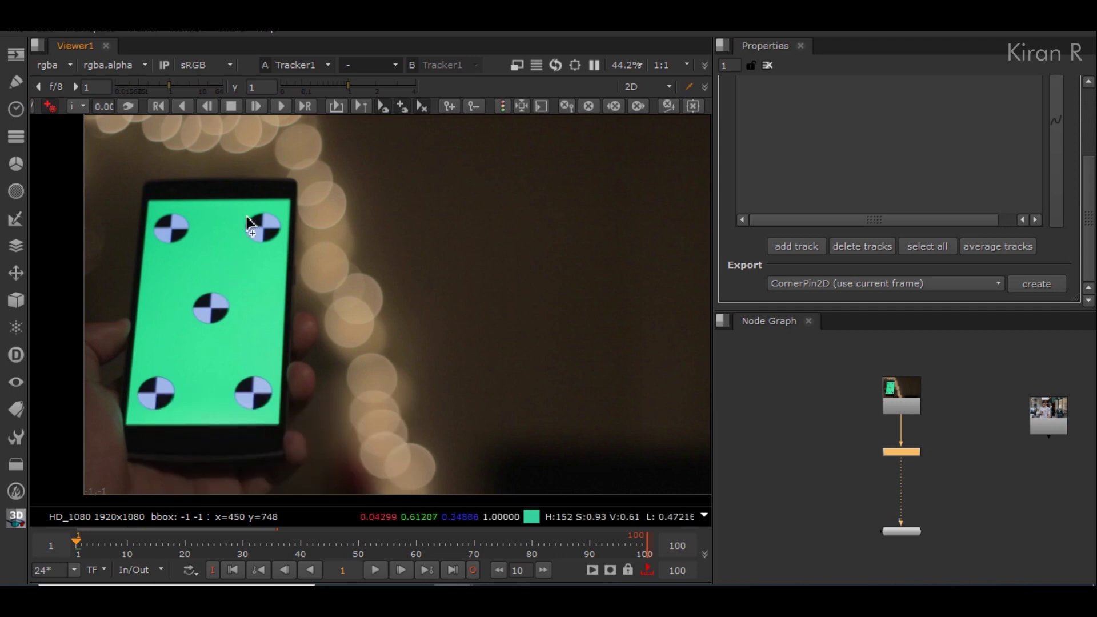
Try to track forward from frame 1 to 100 with a step of 1
click(307, 105)
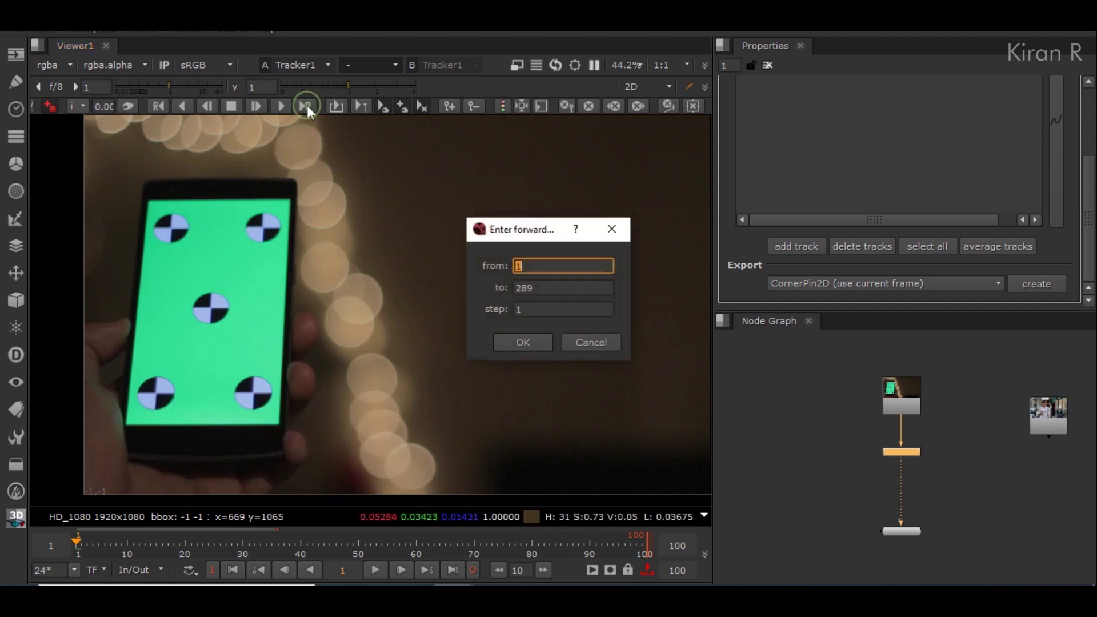
double_click(551, 286)
text(100)
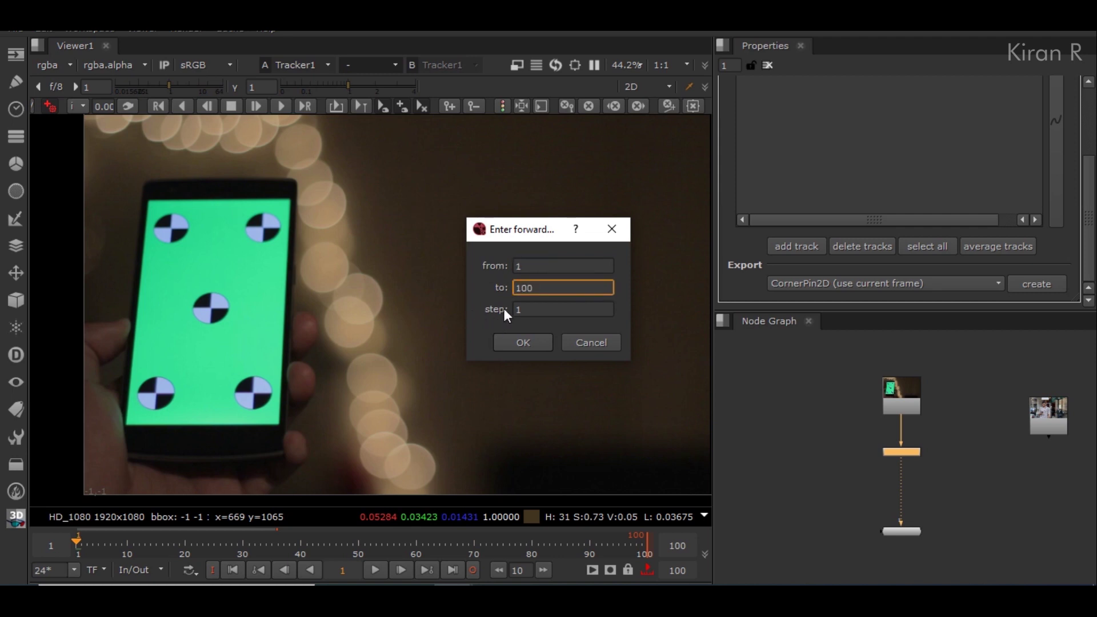
double_click(518, 309)
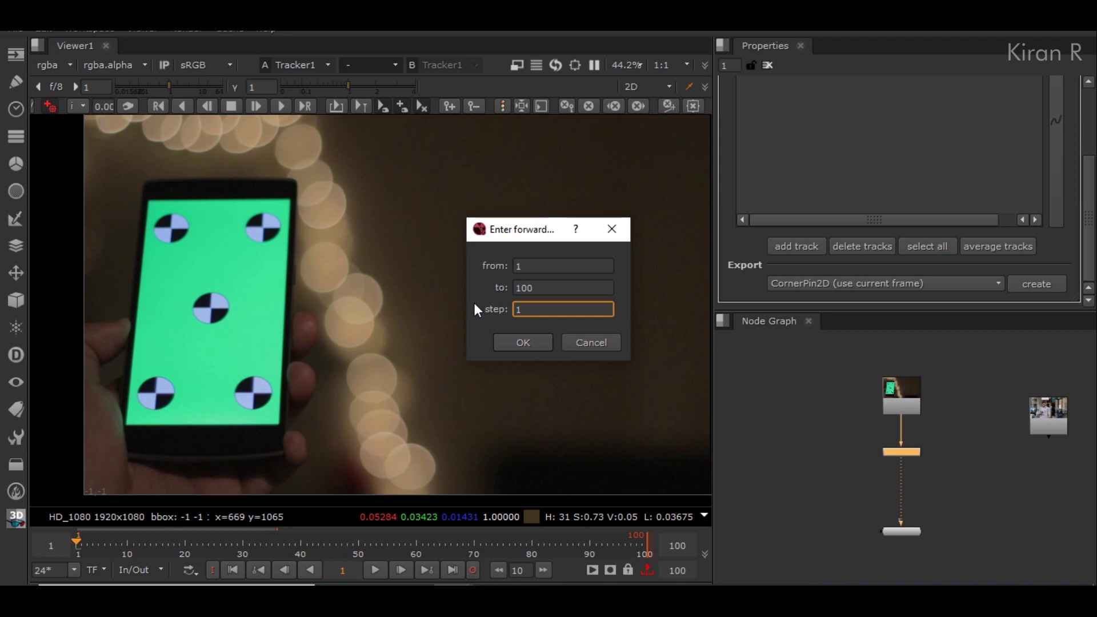
key(Return)
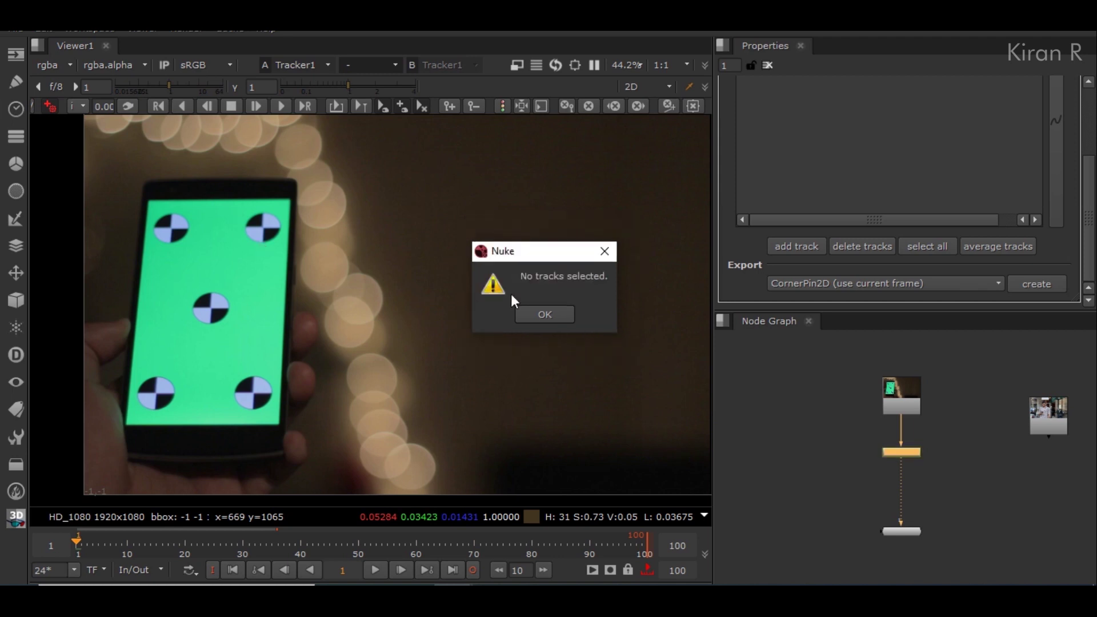
click(545, 314)
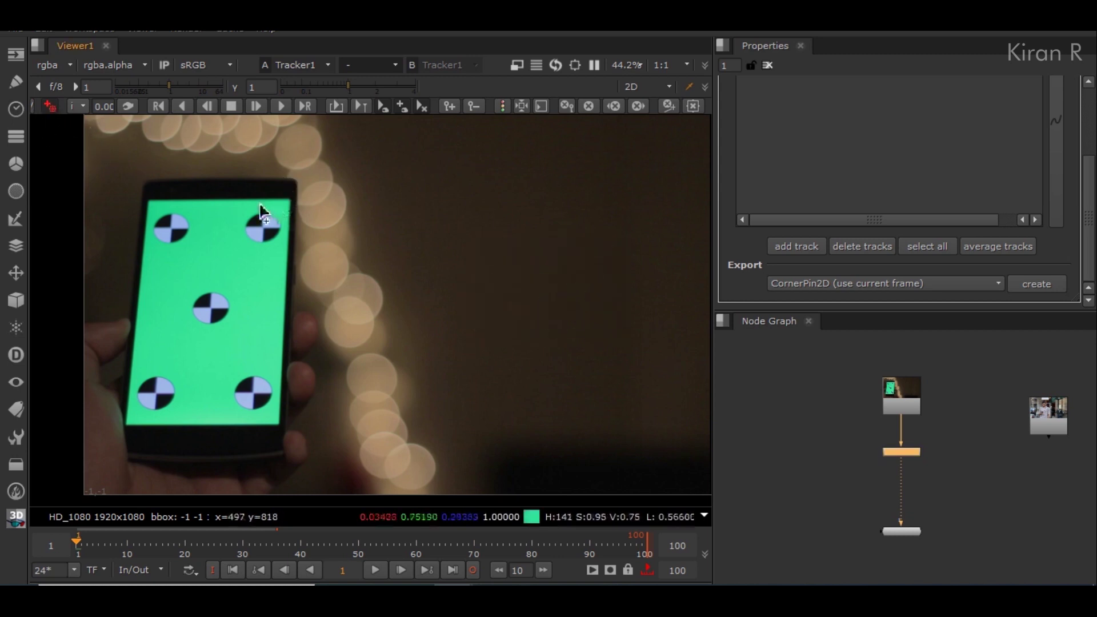
Place a track point at the centre of the upper-right marker on the phone's green screen
scroll(258, 212, up, 5)
scroll(258, 213, up, 6)
ctrl+alt+click(303, 313)
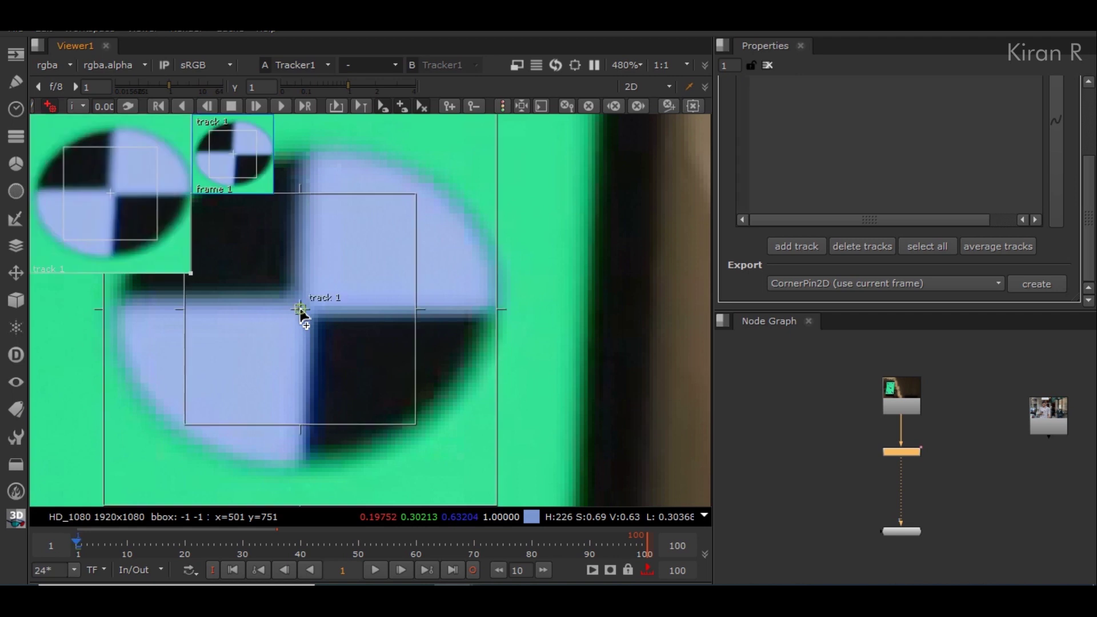
scroll(303, 313, down, 3)
scroll(340, 320, down, 3)
scroll(340, 336, up, 4)
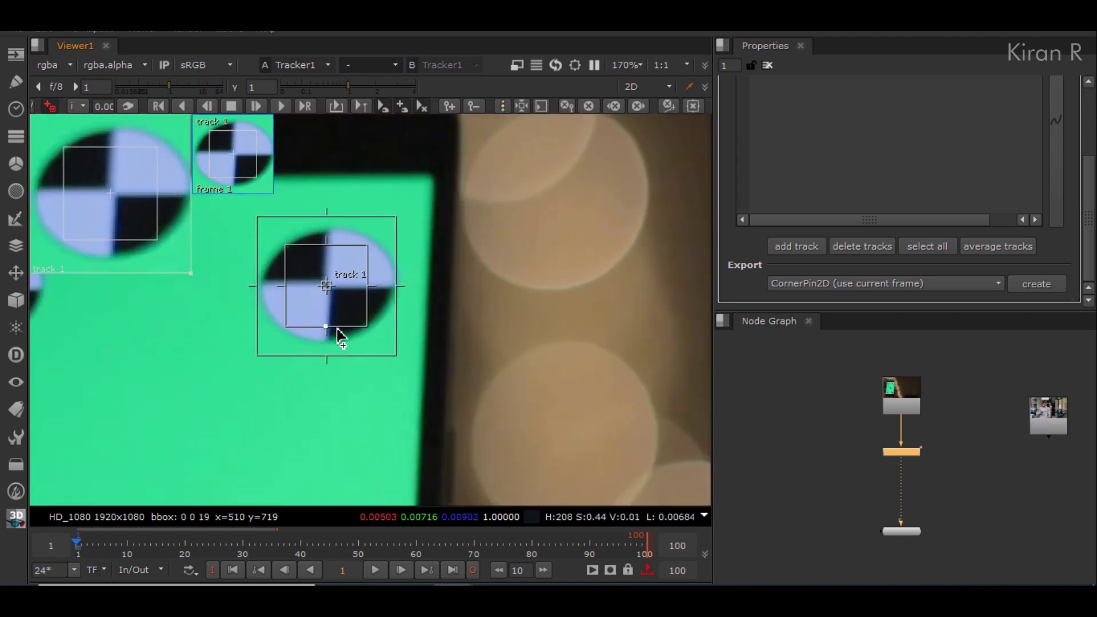
scroll(318, 284, up, 2)
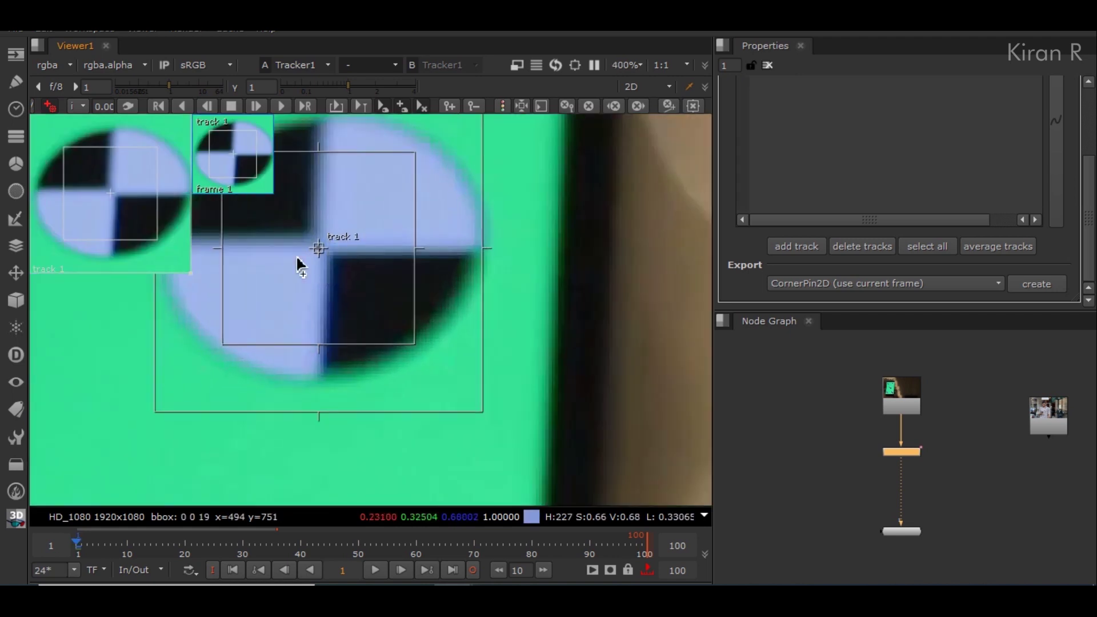
scroll(301, 259, down, 4)
scroll(399, 335, up, 2)
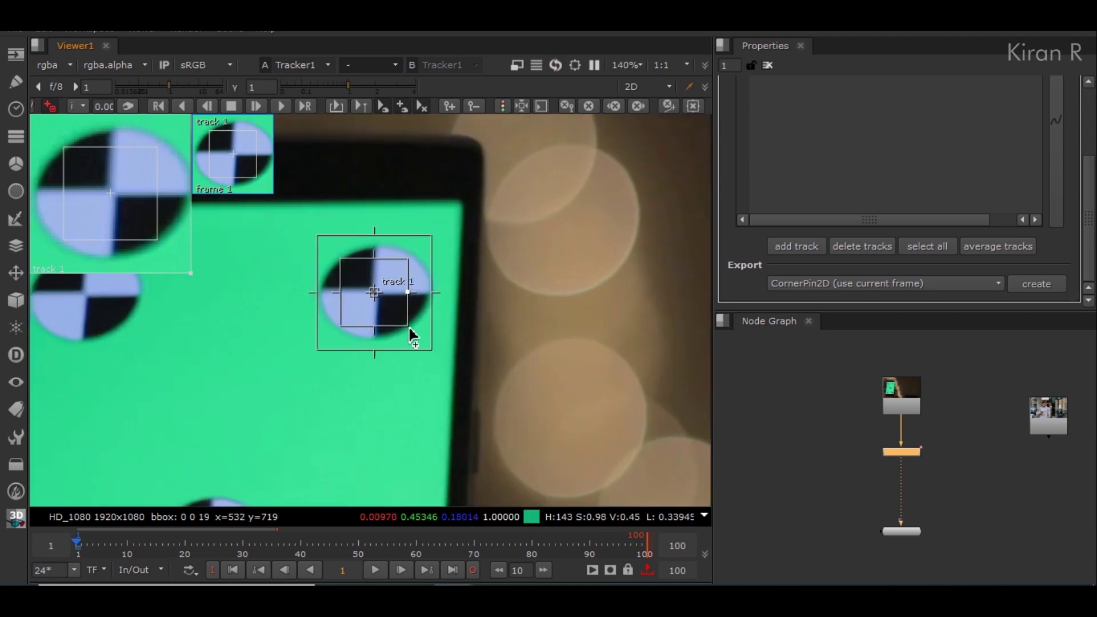
Enlarge the track's pattern box to enclose the whole marker and widen its search area past the phone's edge
drag(409, 328, 442, 351)
scroll(380, 248, down, 3)
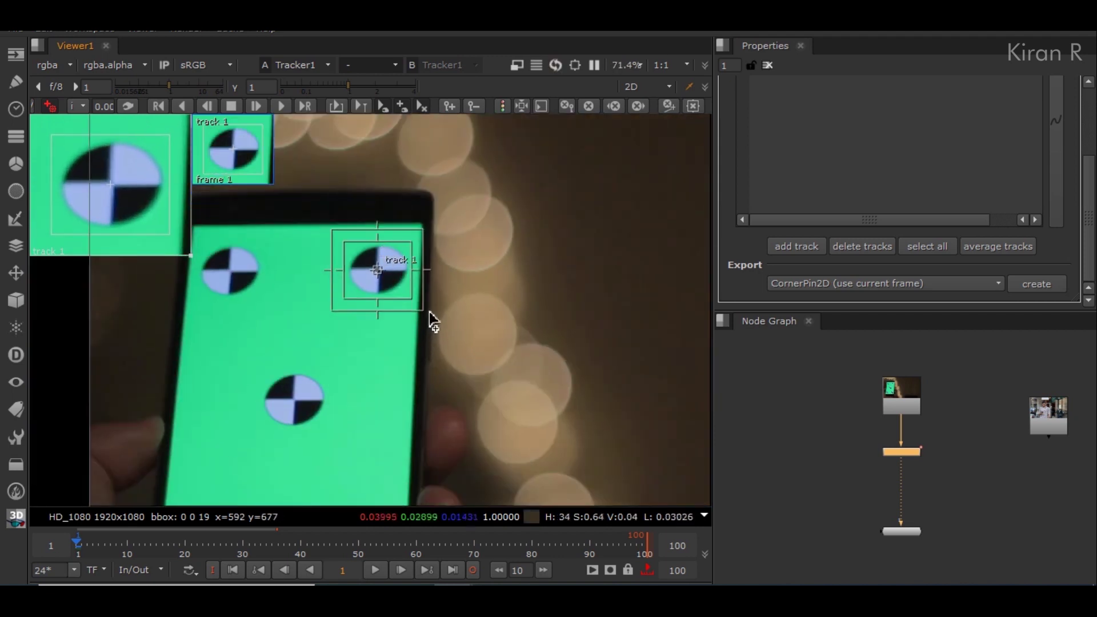
drag(424, 311, 476, 331)
scroll(384, 294, up, 5)
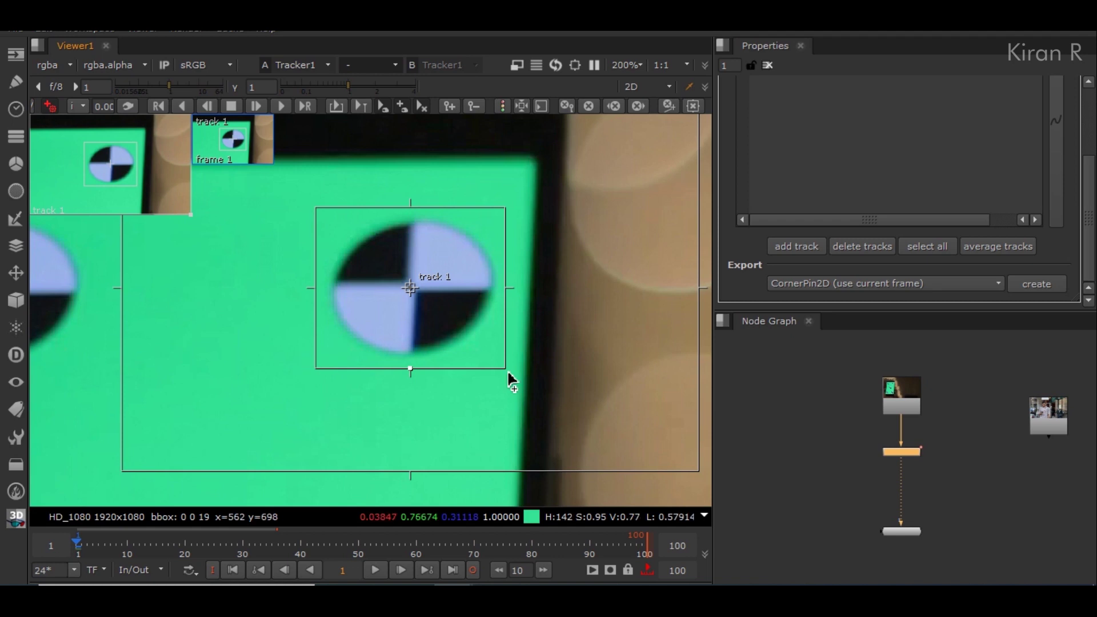
mouse_move(505, 370)
mouse_down()
mouse_move(504, 355)
mouse_move(503, 366)
mouse_up()
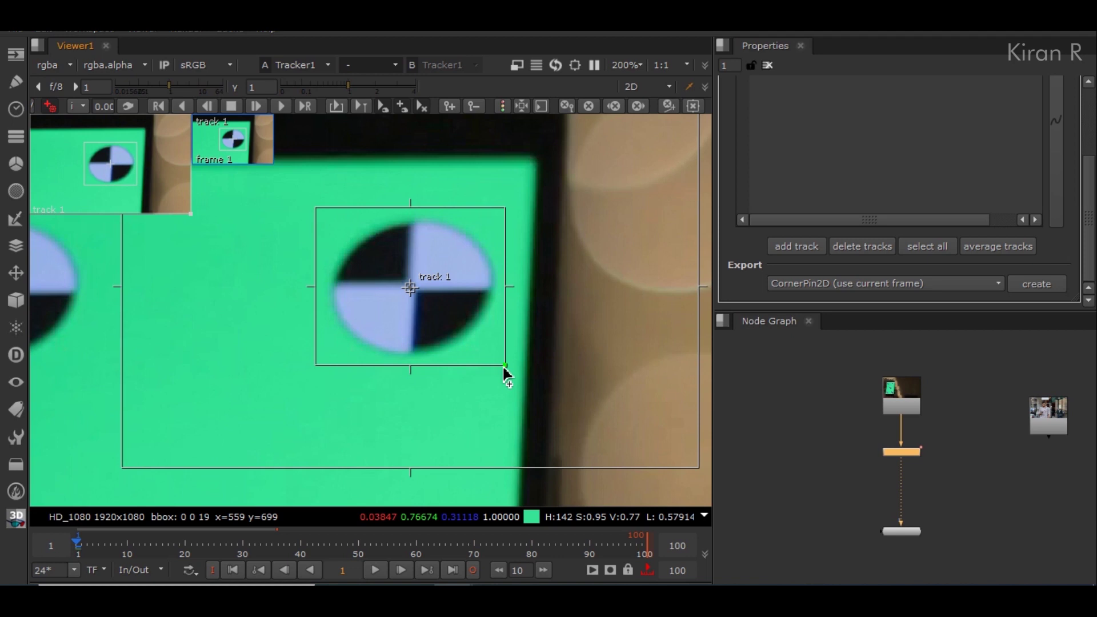
scroll(409, 280, up, 5)
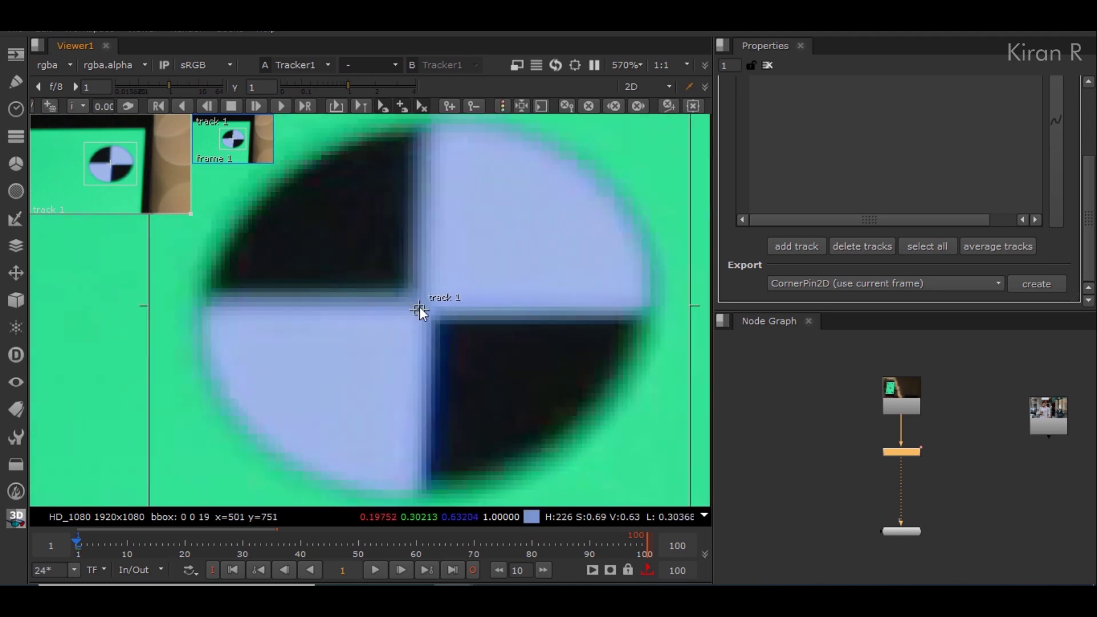
scroll(423, 307, down, 6)
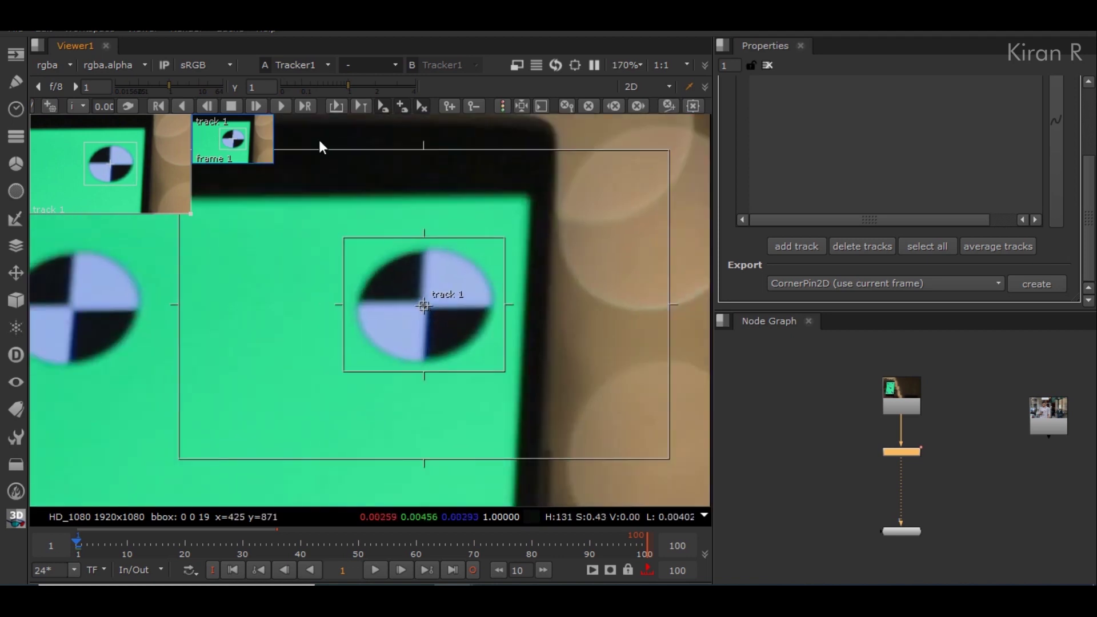
Track the upper-right marker forward from frame 1 to 100 with a step of 1
click(307, 107)
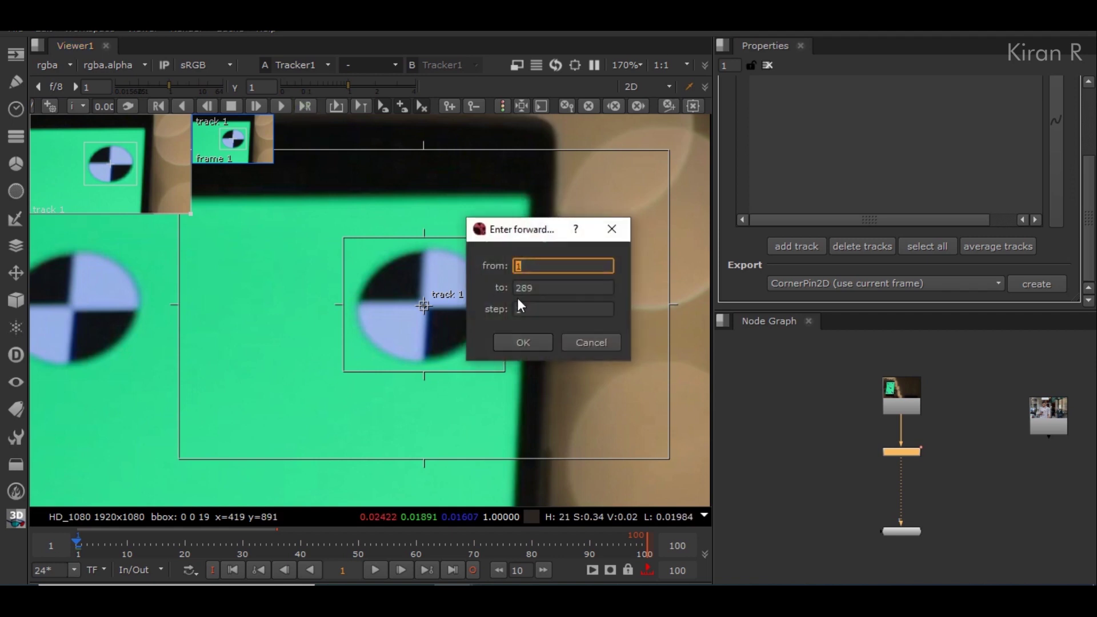
double_click(564, 289)
text(100)
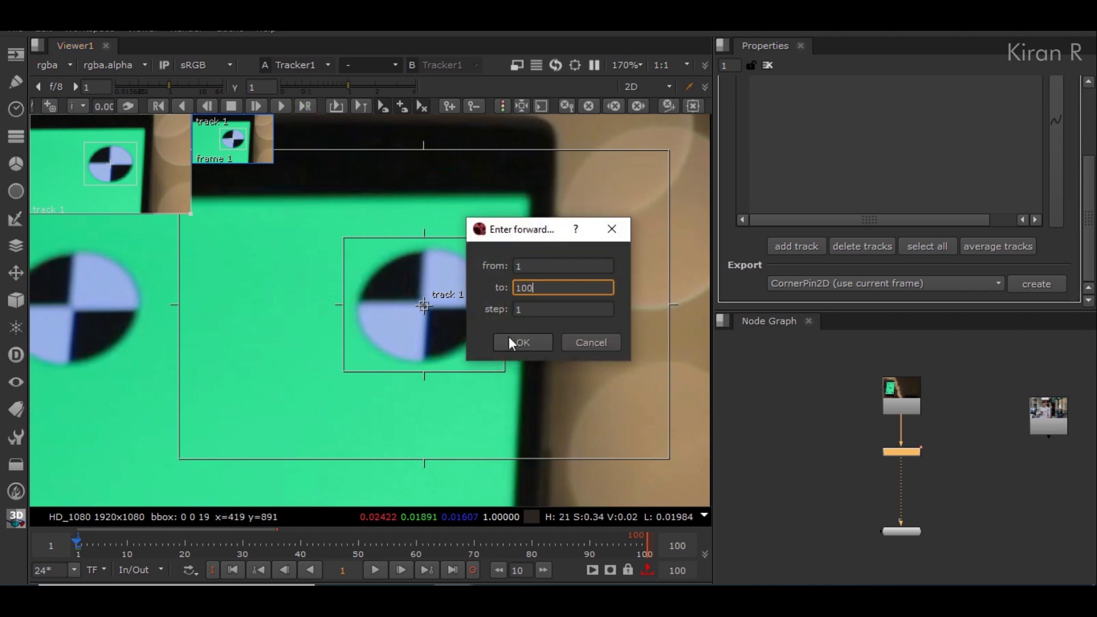
click(518, 342)
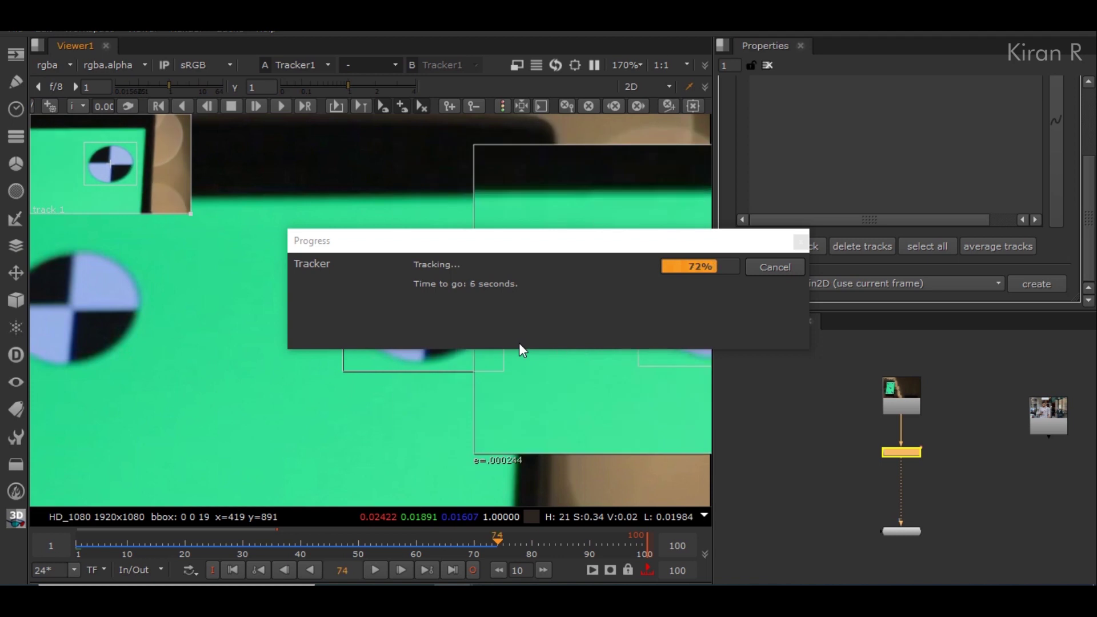
Inspect the marker's tracked path at the end and start of the shot, keeping the playback range set to In/Out
middle_drag(425, 358, 189, 315)
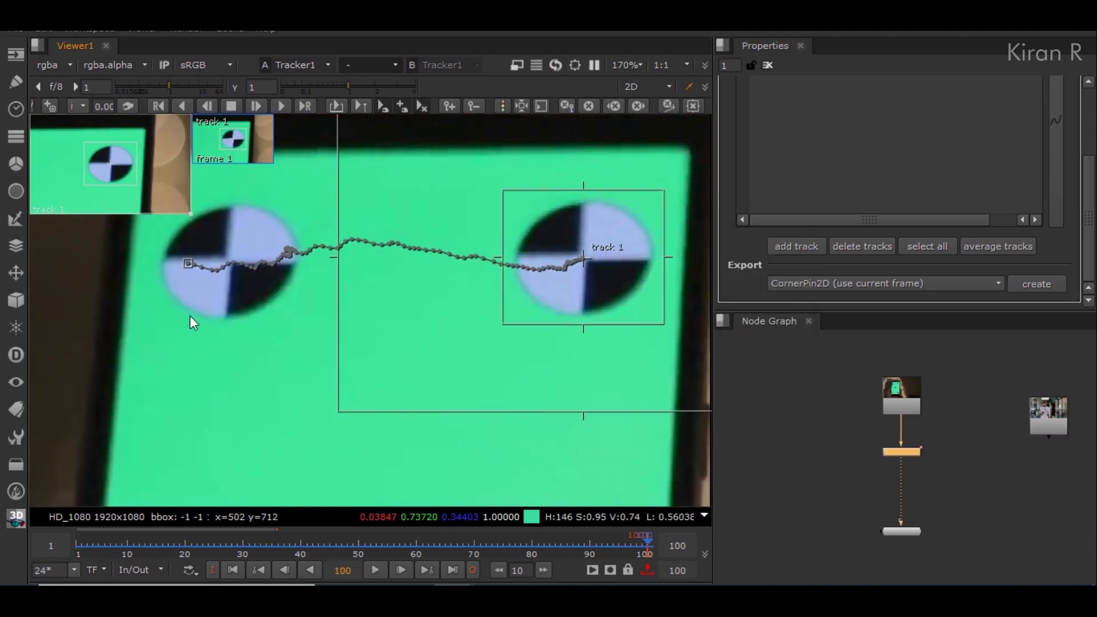
scroll(246, 318, down, 6)
scroll(516, 345, up, 5)
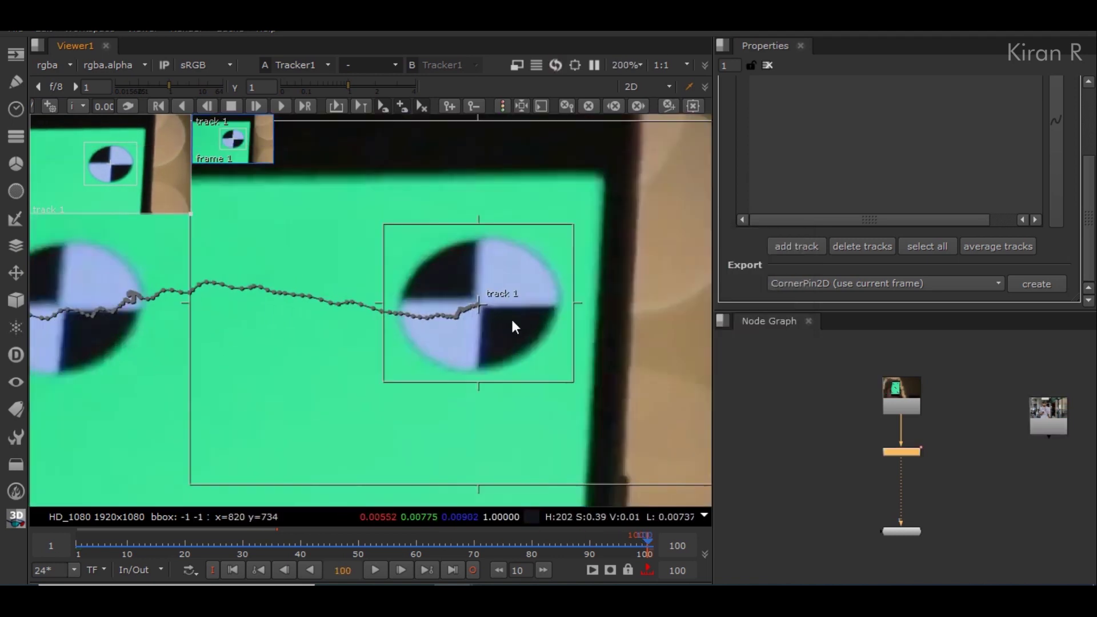
scroll(438, 292, down, 4)
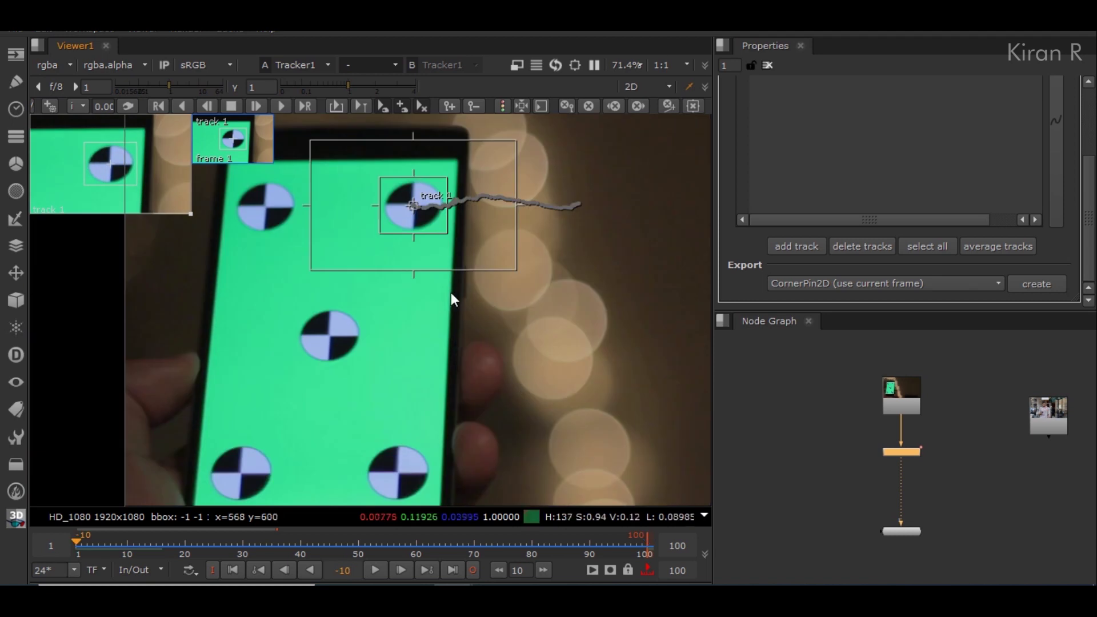
middle_drag(448, 366, 485, 307)
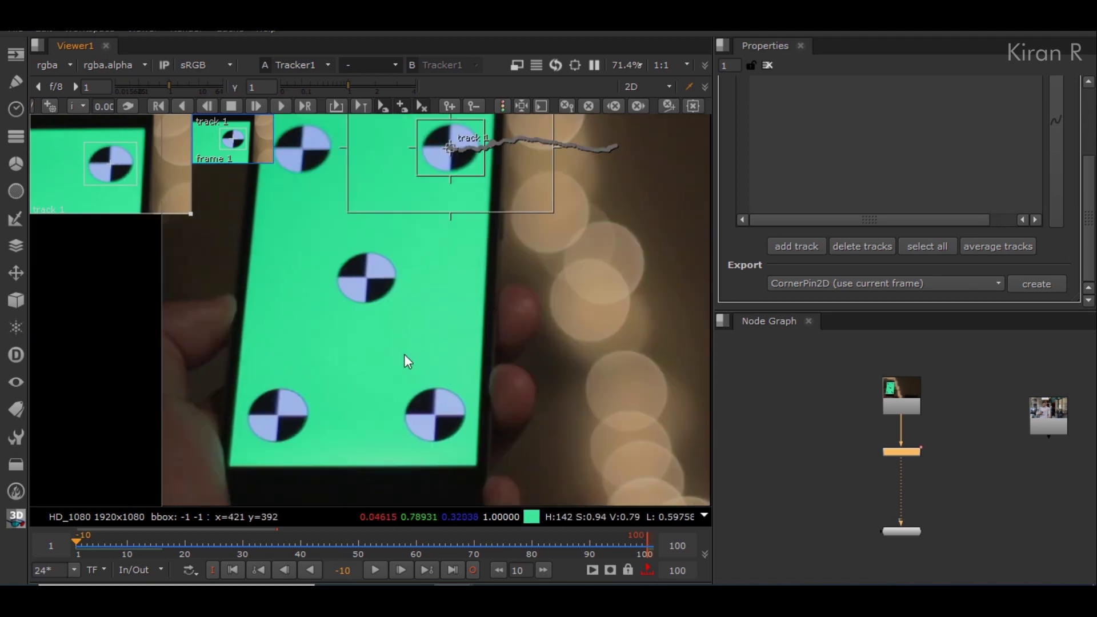
scroll(403, 354, down, 6)
scroll(409, 369, up, 4)
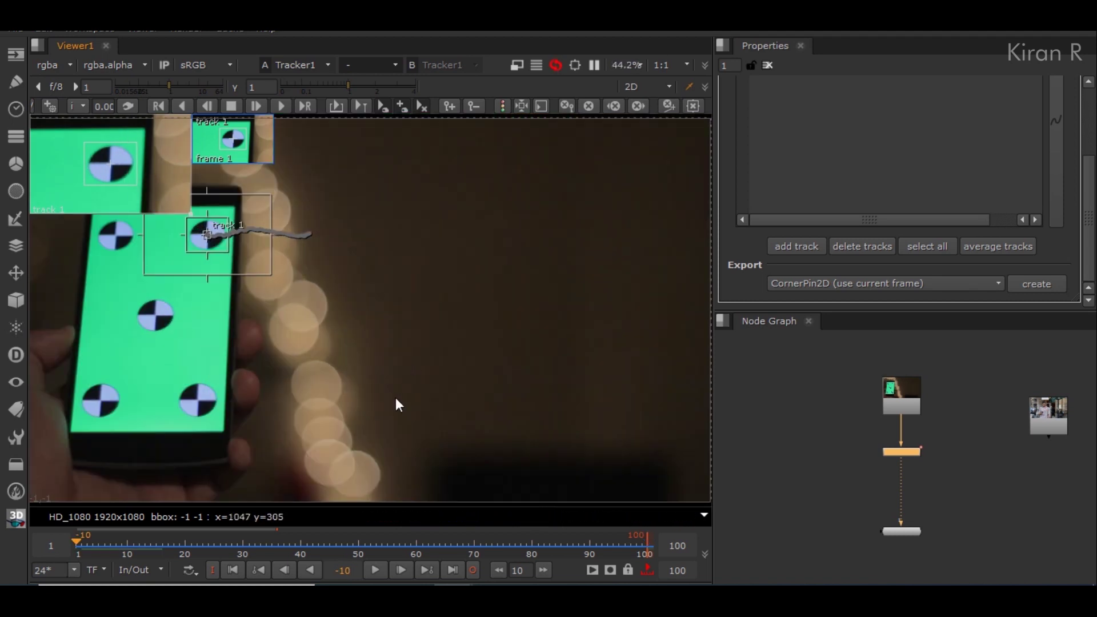
click(132, 570)
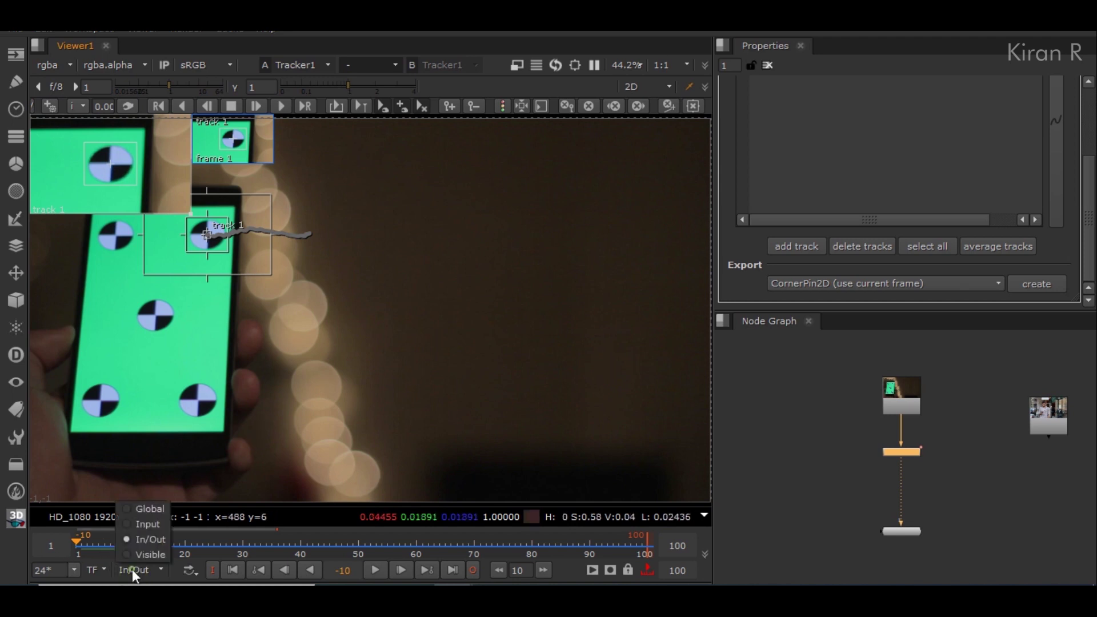
click(142, 540)
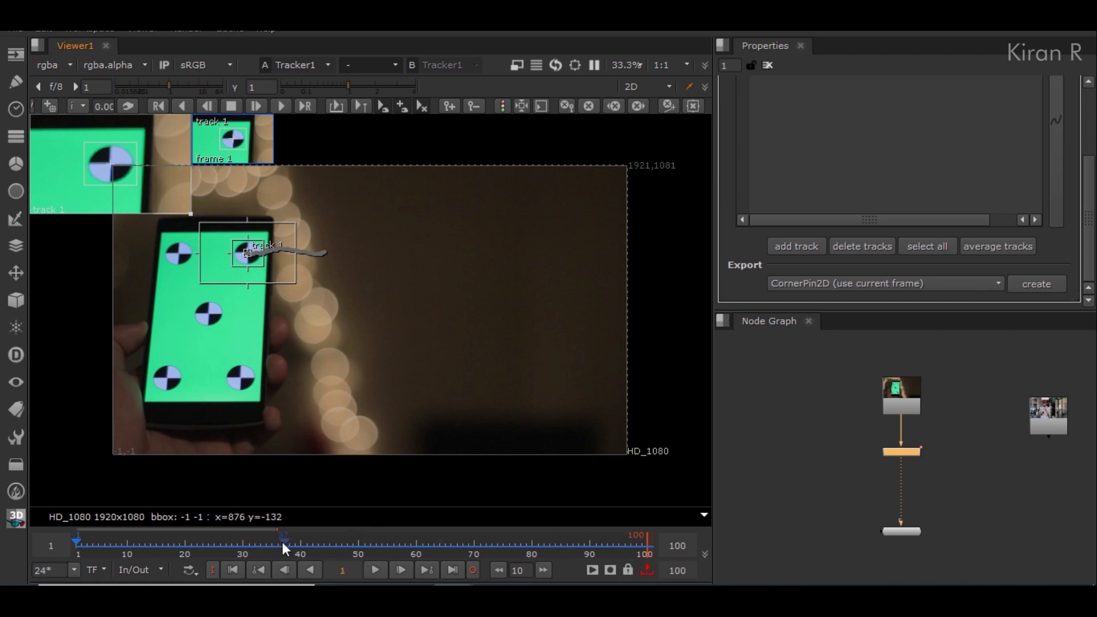
Place a second track point at the centre of the phone's lower-right marker on frame 100
click(453, 568)
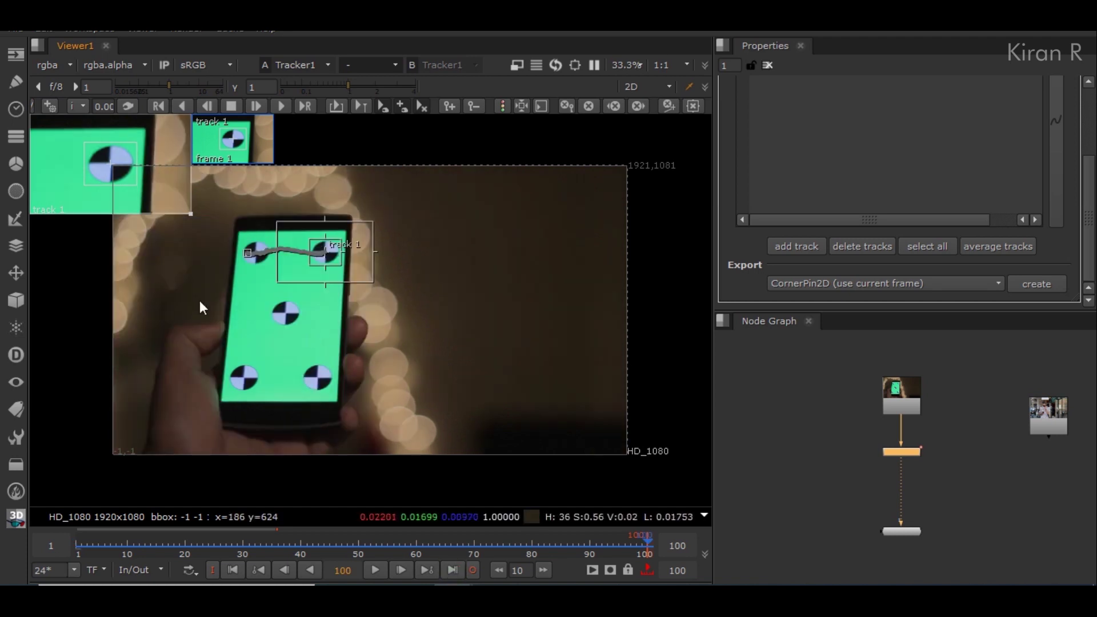
scroll(324, 454, up, 1)
scroll(343, 428, up, 6)
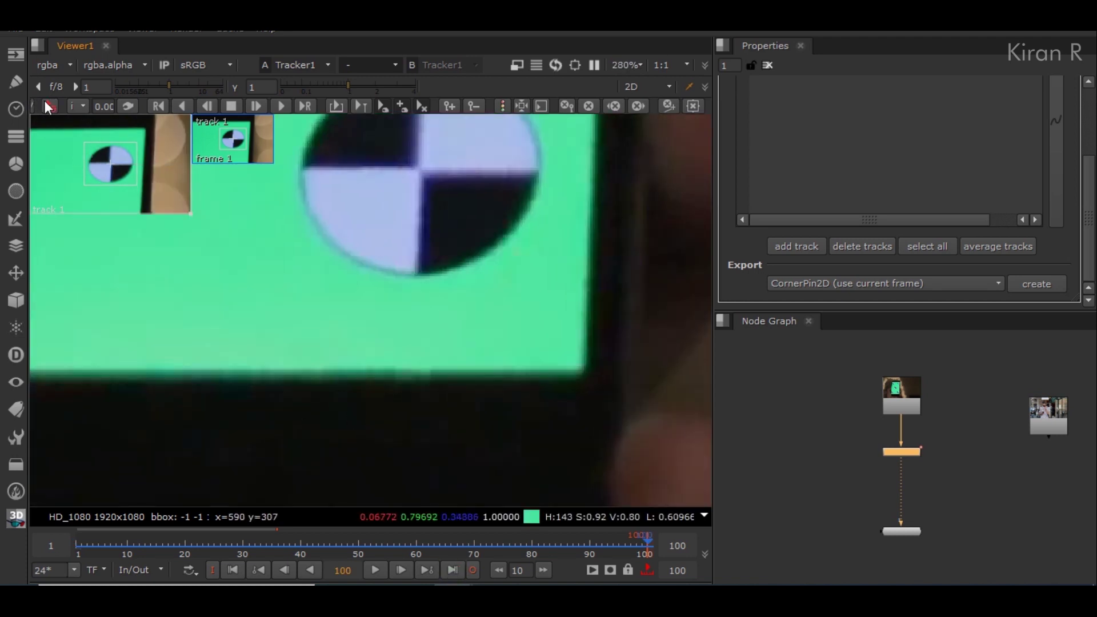
middle_drag(306, 295, 247, 441)
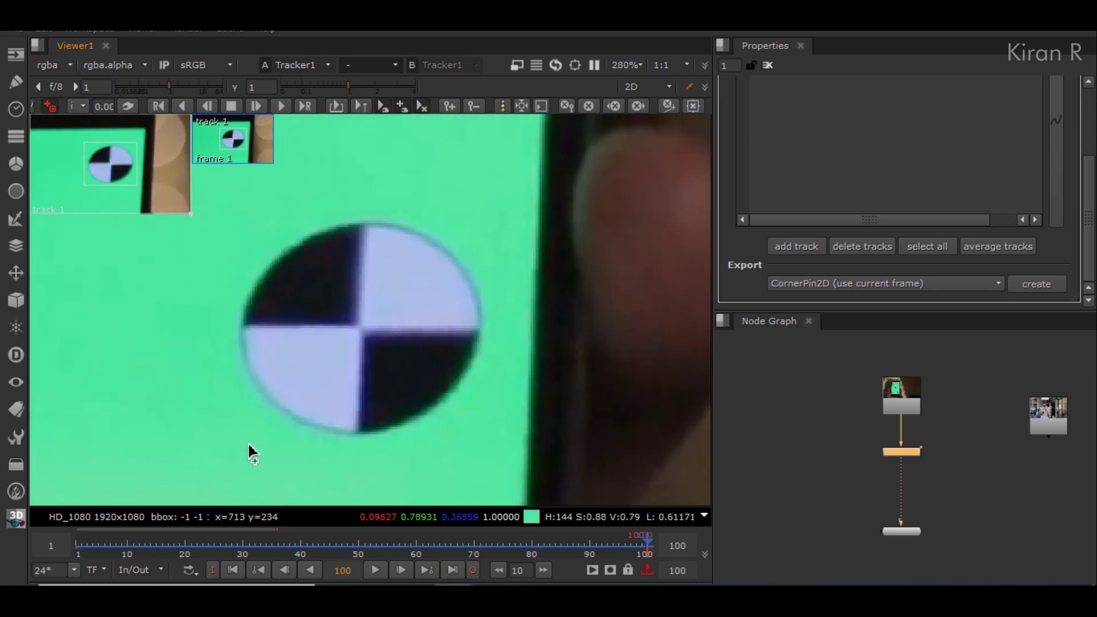
click(361, 329)
Widen track 2's search area past the phone's edge and enlarge its pattern box around the whole lower-right marker
scroll(364, 334, down, 4)
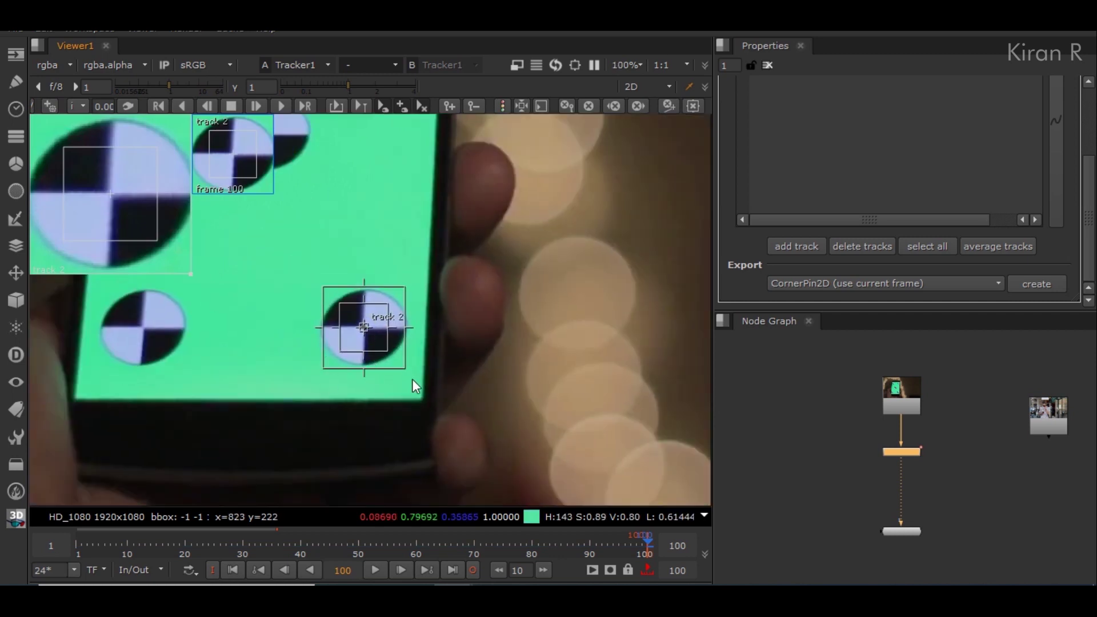
drag(405, 370, 457, 399)
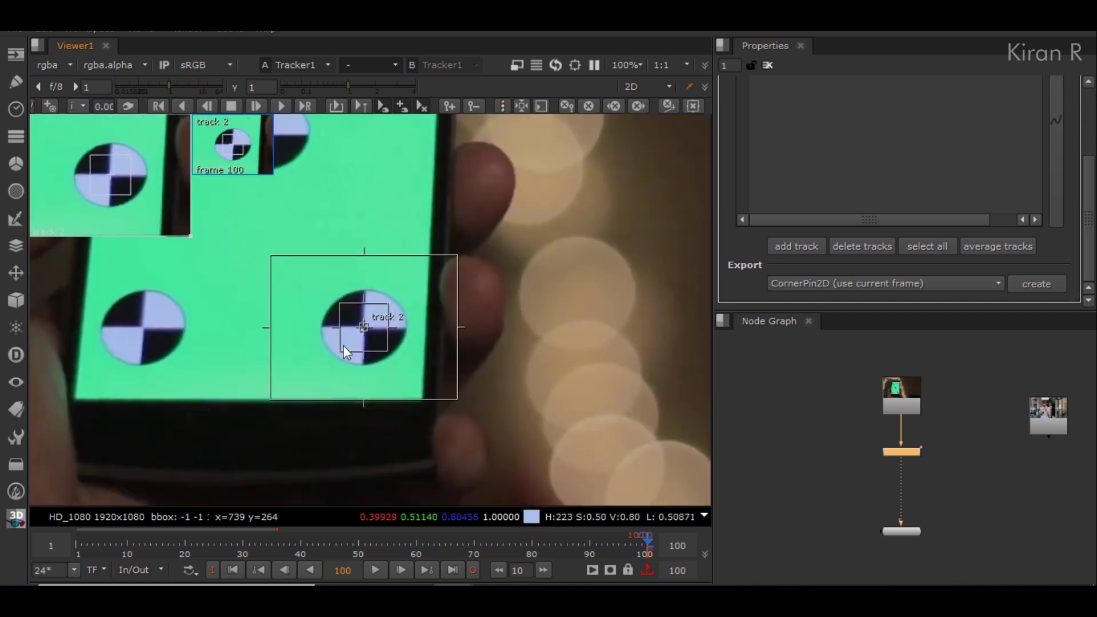
drag(339, 350, 312, 372)
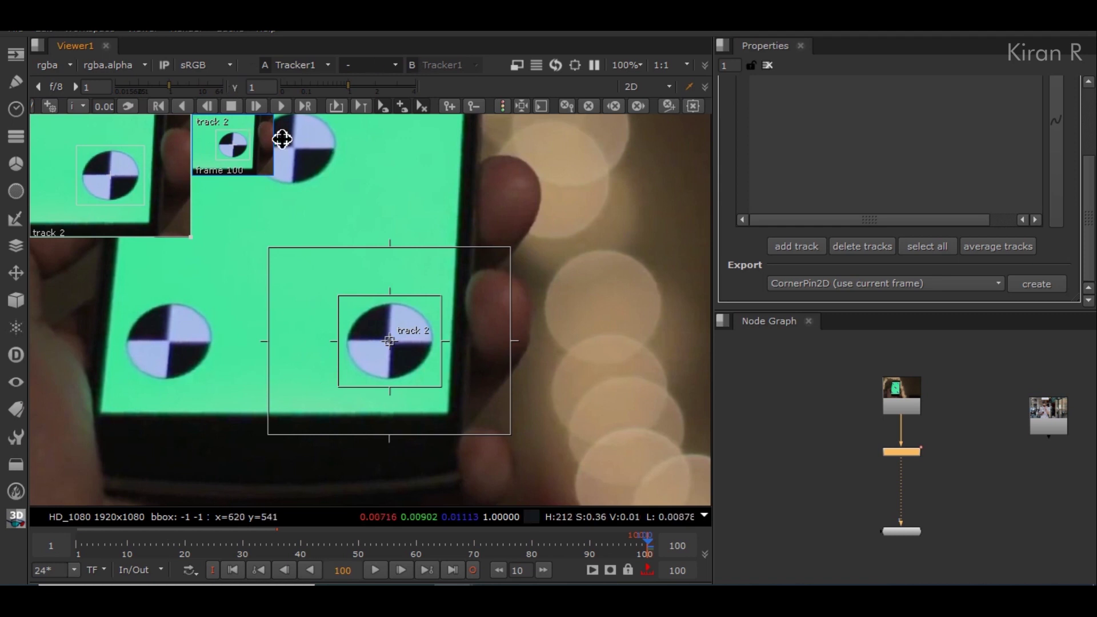
Track the lower-right marker backward from frame 100 to 1 with a step of -1
click(159, 107)
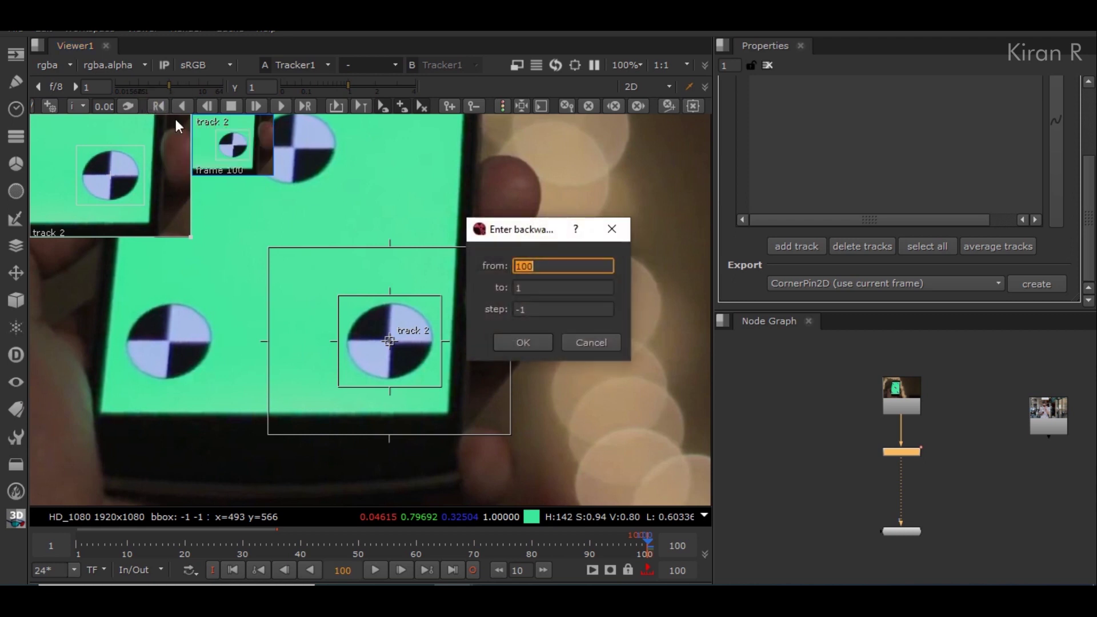
key(Tab)
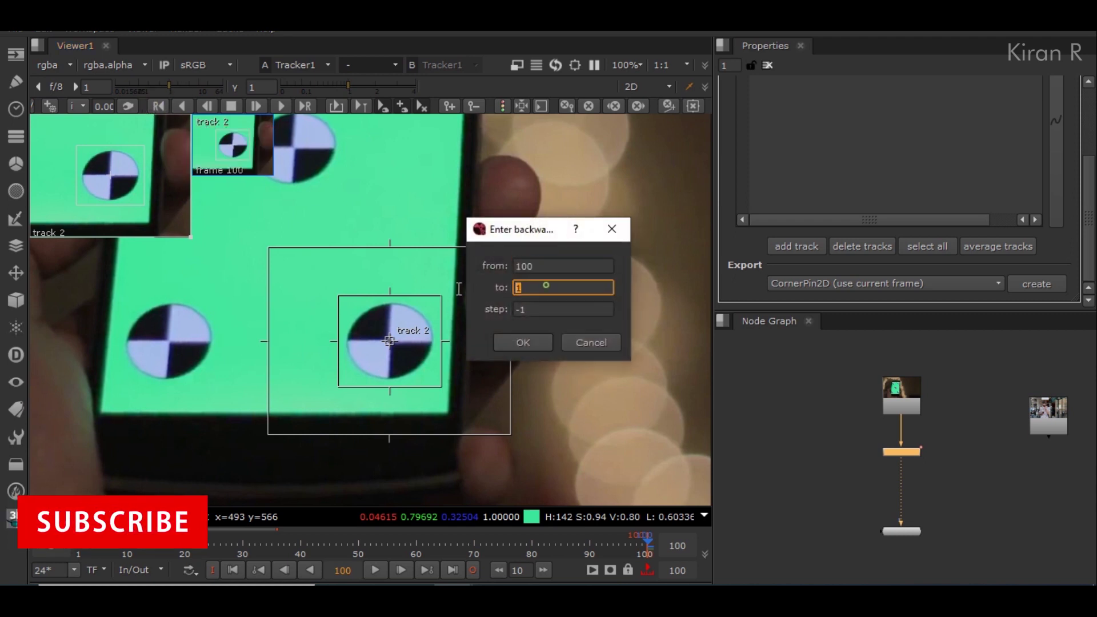
text(50)
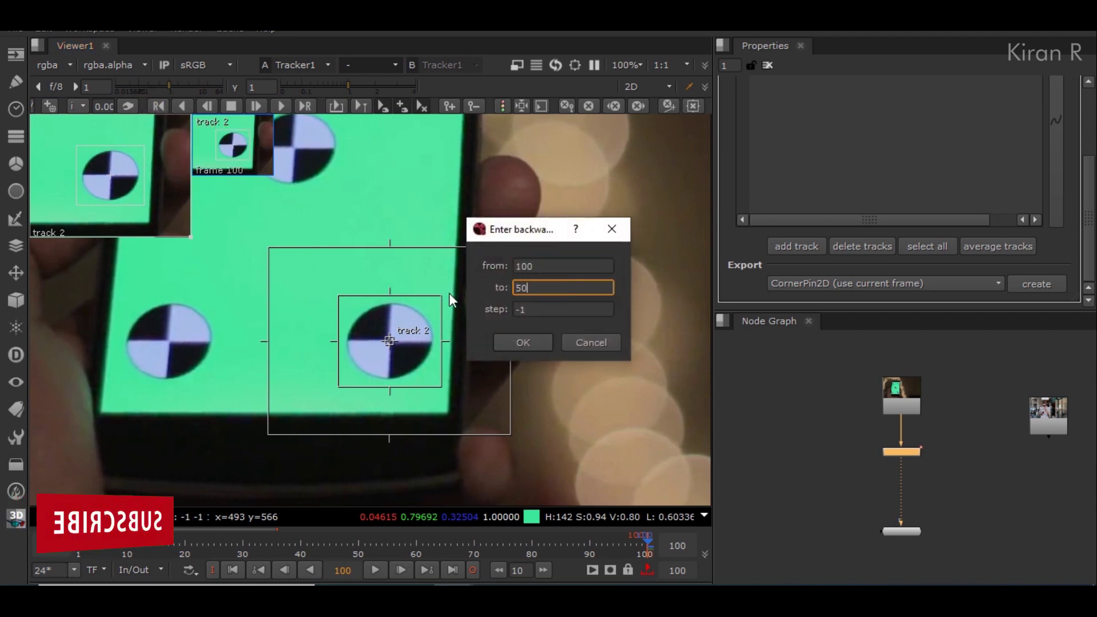
double_click(541, 287)
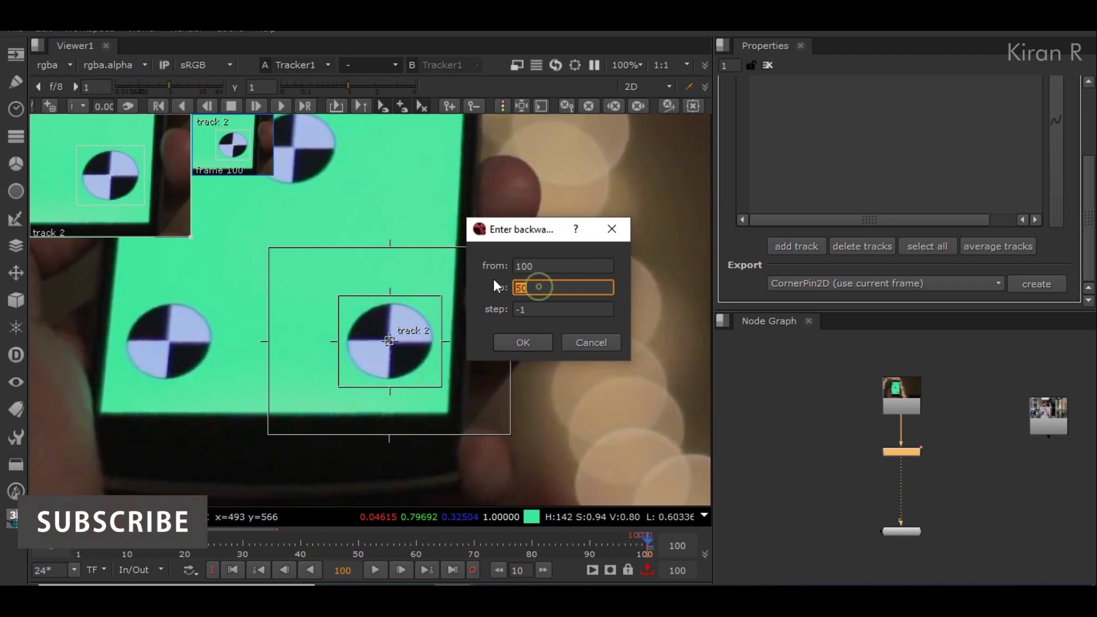
text(1)
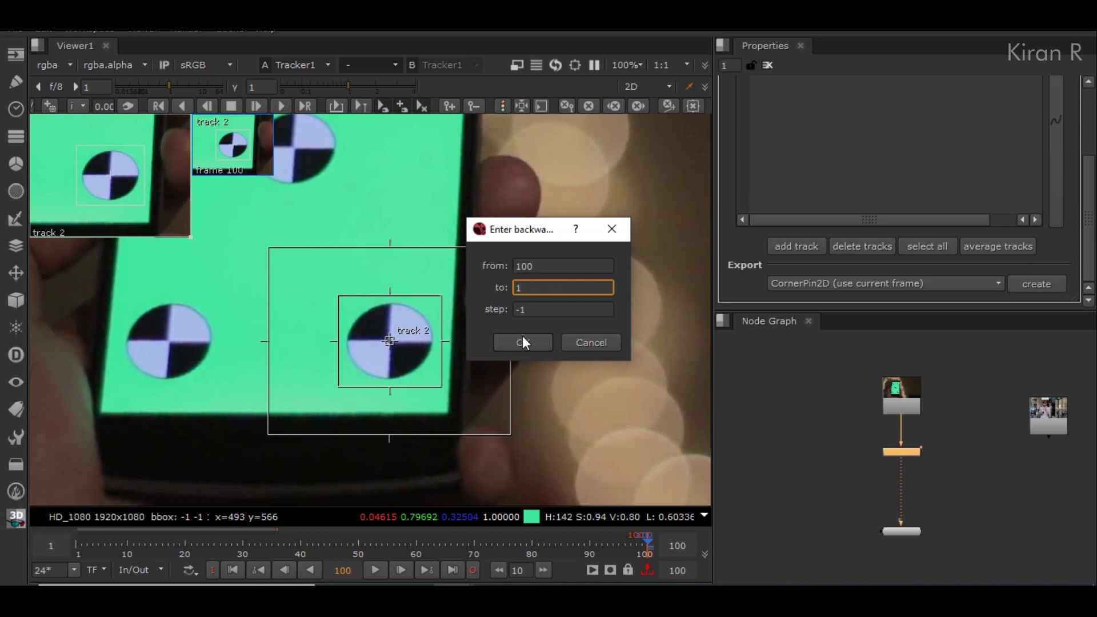
click(528, 341)
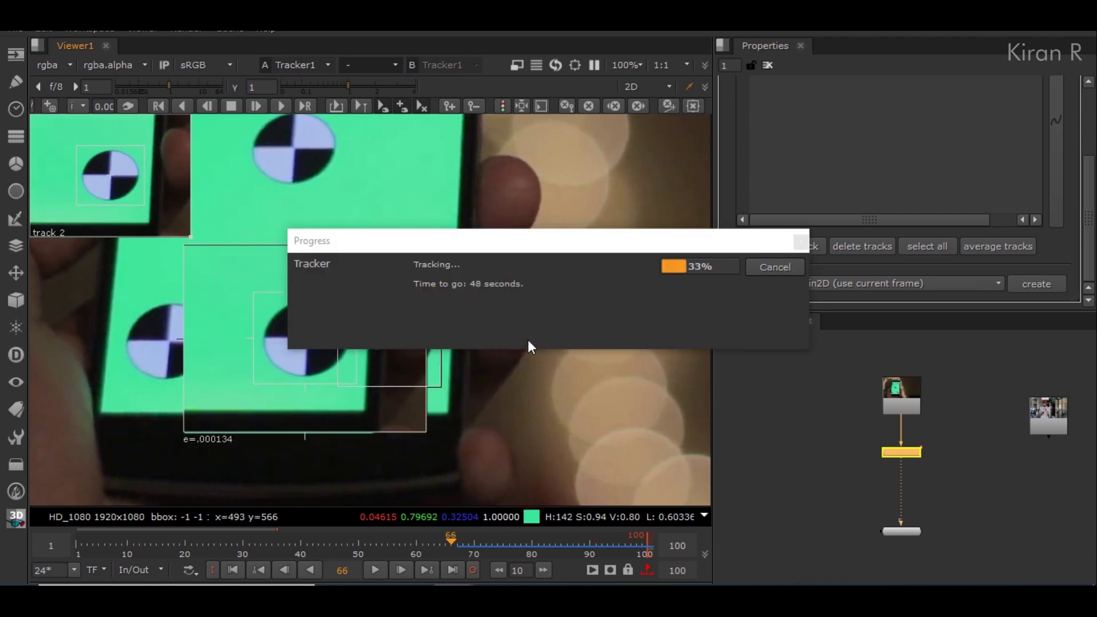
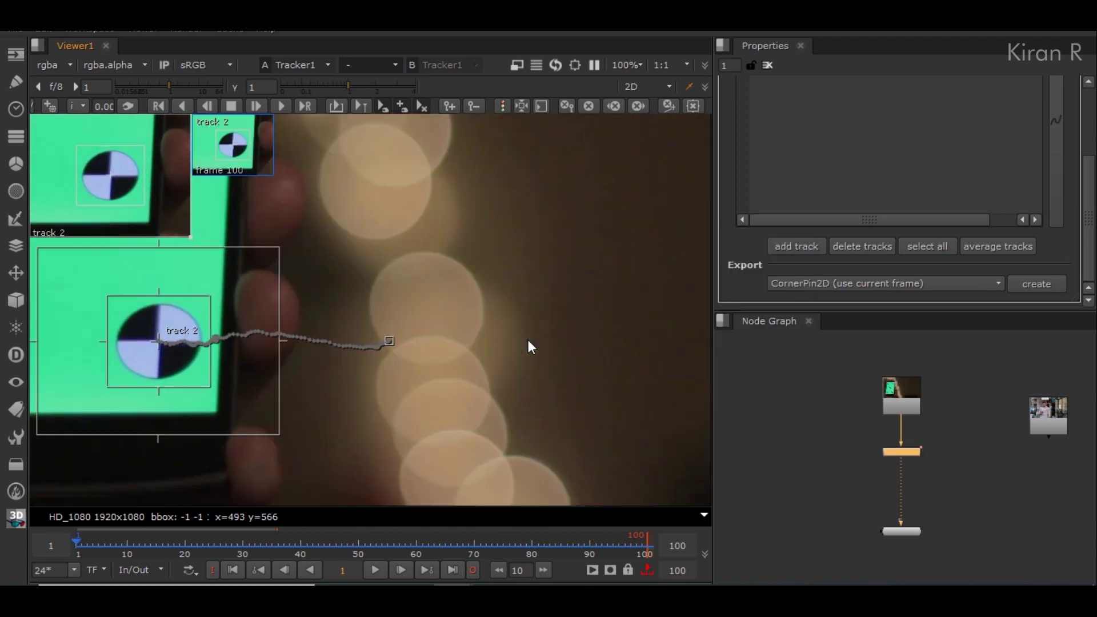
Place a third track point on the phone's upper-left marker at frame 1 and track it forward to frame 100
middle_drag(499, 355, 389, 347)
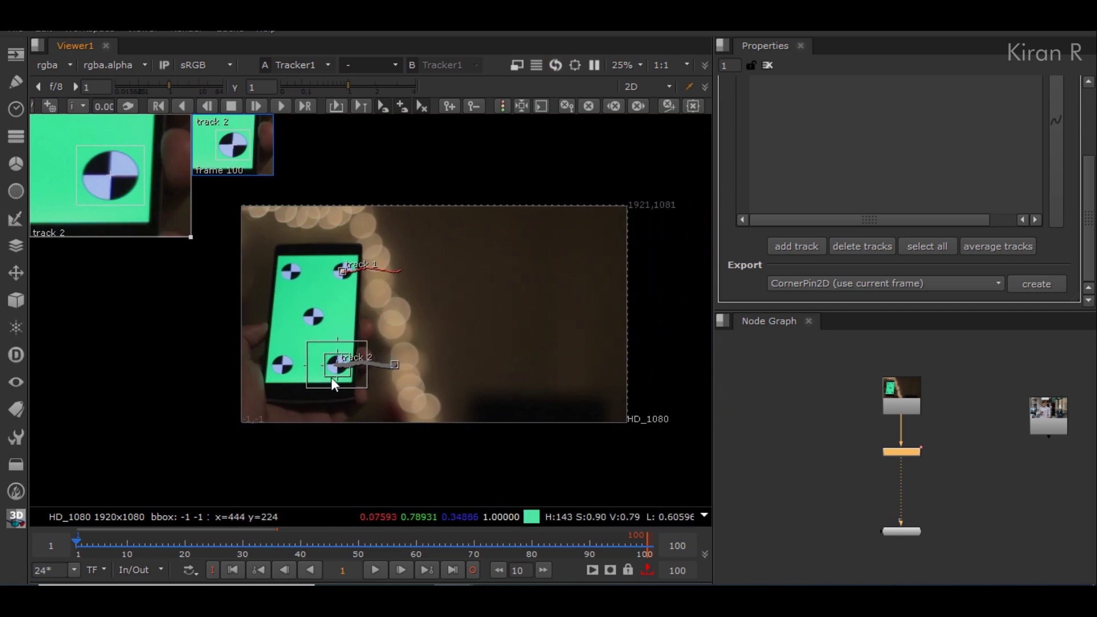
middle_drag(290, 364, 257, 375)
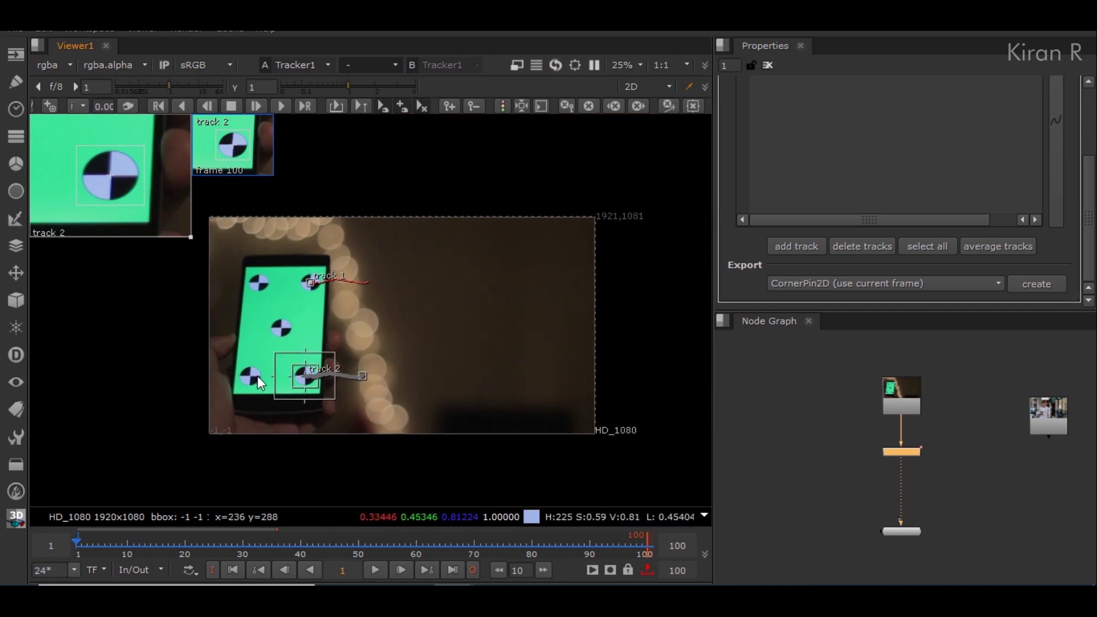
scroll(258, 307, up, 5)
middle_drag(257, 306, 319, 389)
scroll(318, 389, up, 1)
ctrl+alt+click(333, 276)
click(305, 106)
click(523, 343)
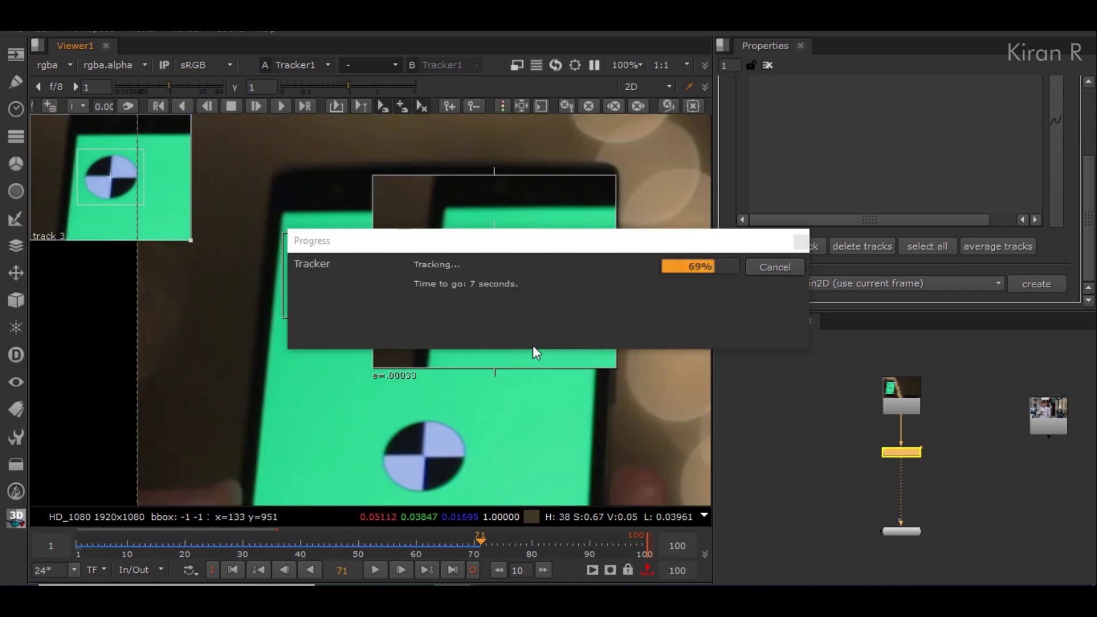
Place a fourth track point at the centre of the phone's lower-left marker on frame 100
scroll(396, 321, up, 3)
ctrl+alt+click(425, 306)
scroll(496, 357, down, 3)
Enlarge track 4's pattern and search boxes around the lower-left marker and track it backward to frame 1
drag(487, 356, 508, 376)
drag(501, 370, 572, 421)
click(158, 106)
click(535, 345)
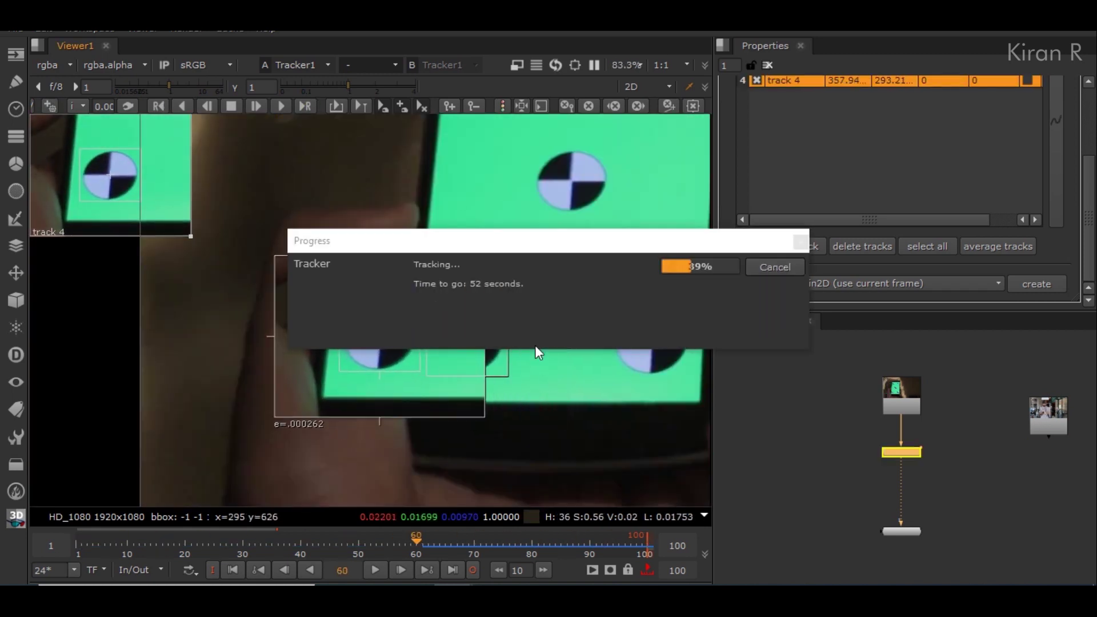
Play back the shot to check the four tracked paths, reveal the T, R and S columns, and stop at frame 27
click(375, 570)
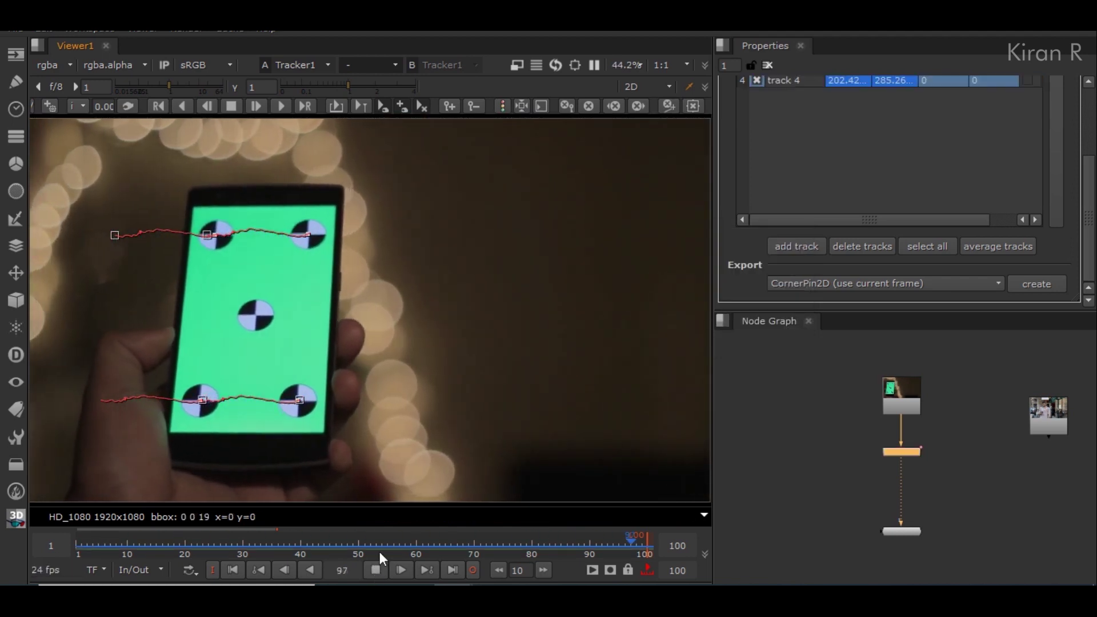
drag(1089, 216, 1088, 176)
drag(901, 291, 928, 290)
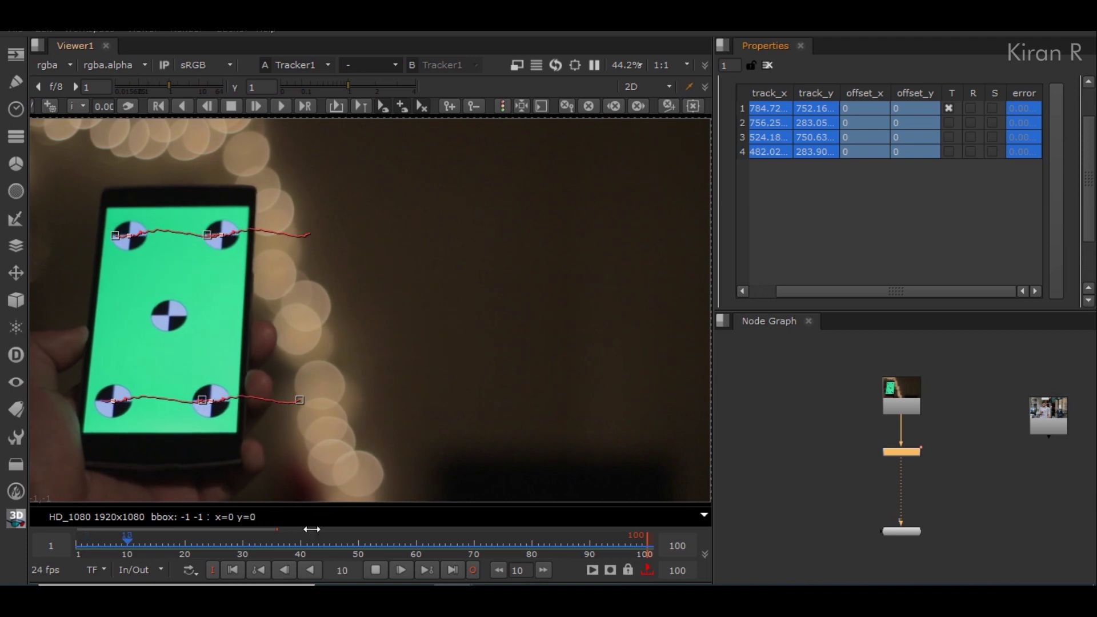
click(375, 569)
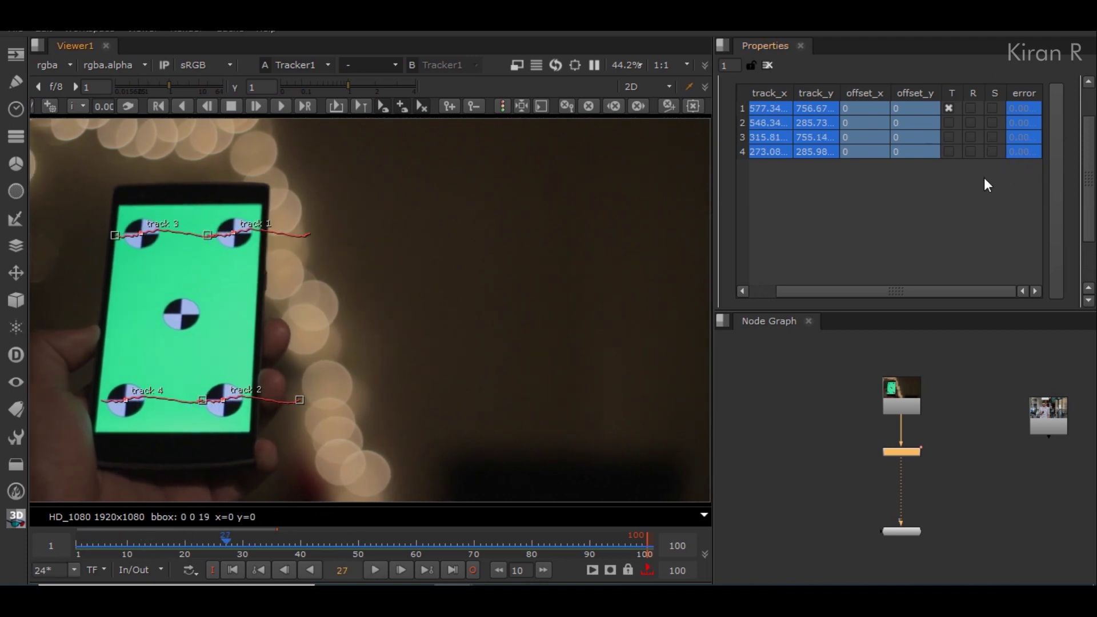
Enable translation (T) for tracks 2, 3 and 4, and select all four tracks in the list
click(951, 123)
click(949, 137)
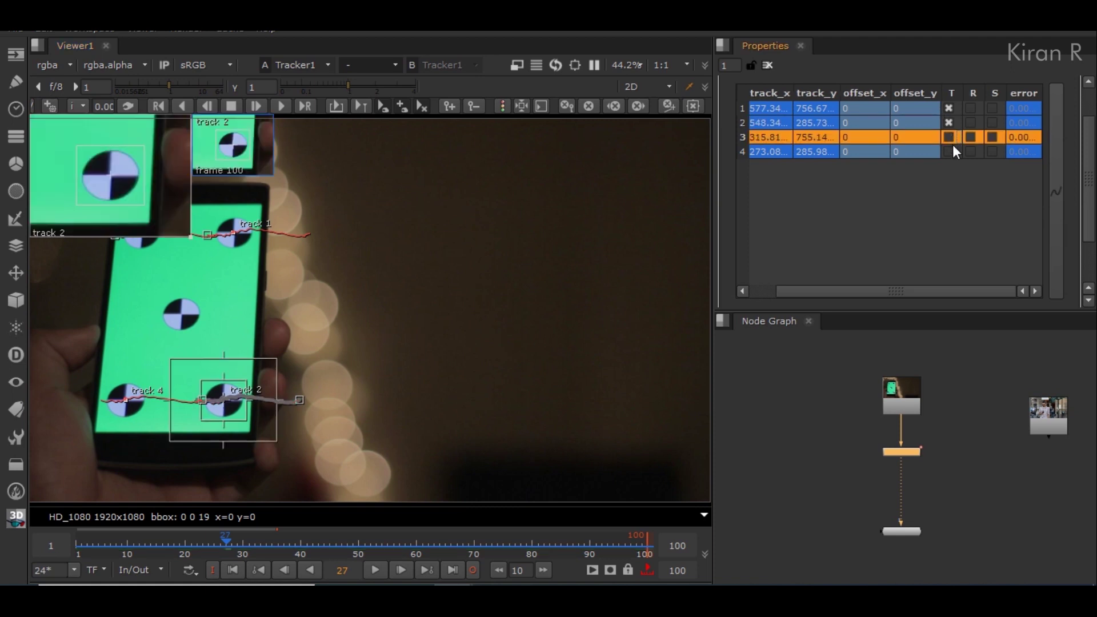
click(951, 152)
click(949, 137)
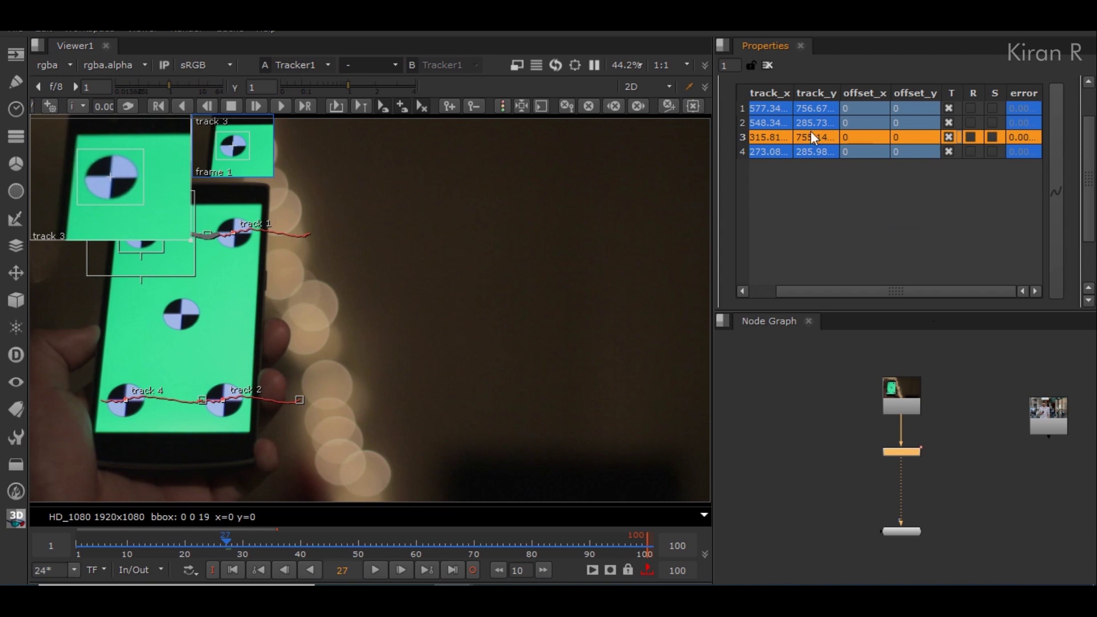
click(806, 108)
shift+click(821, 152)
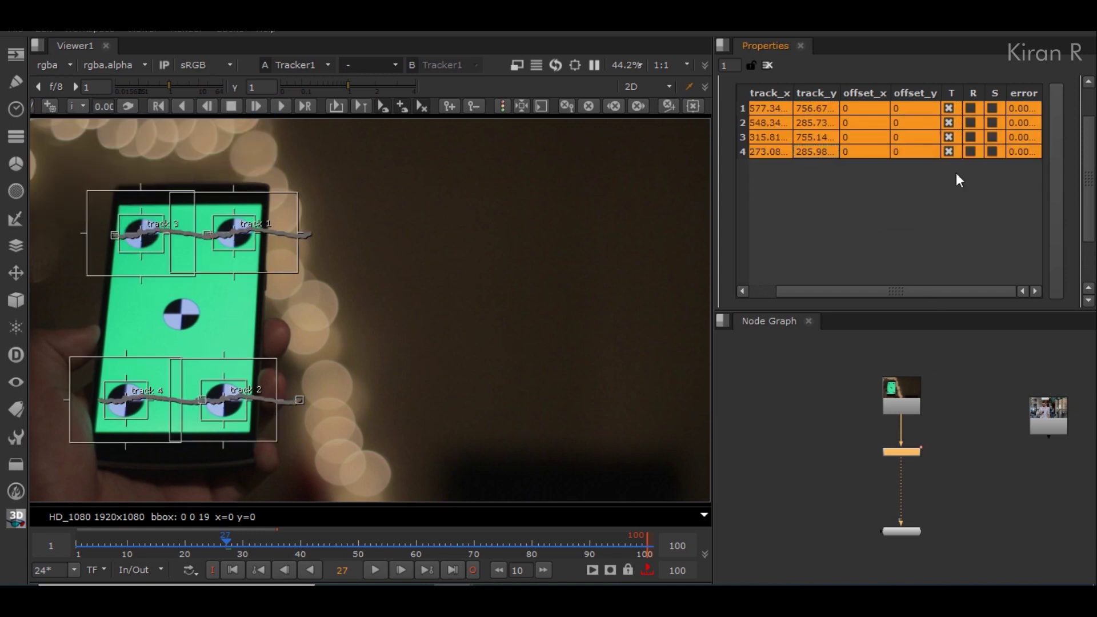
Export the four tracks as a Transform (match-move, baked) node and place it beside the Tracker1 branch
drag(1091, 170, 1091, 242)
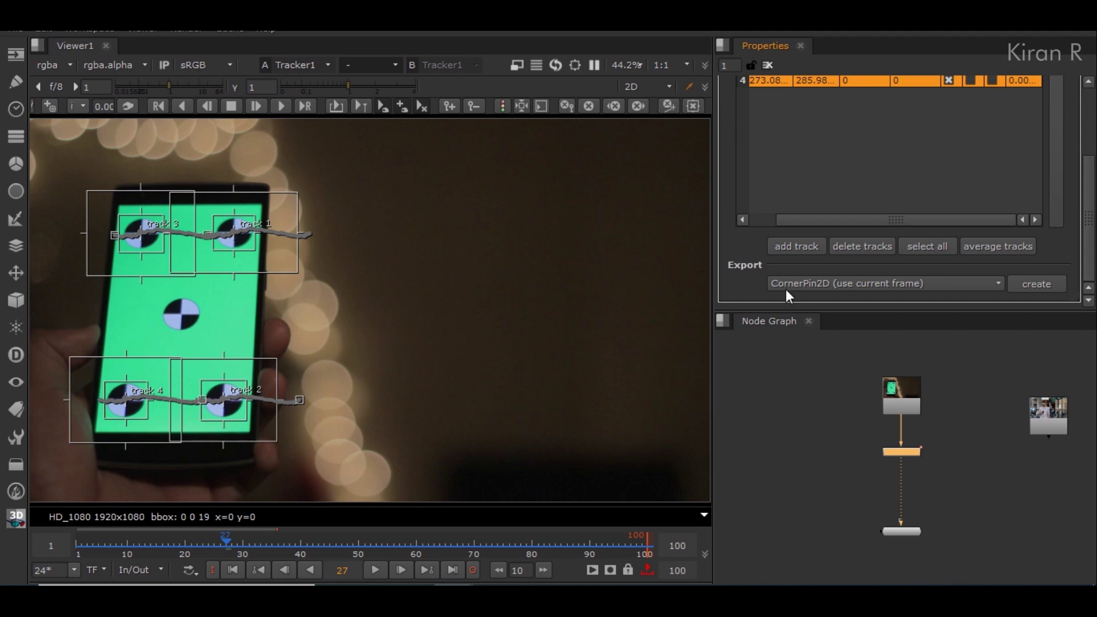
click(894, 282)
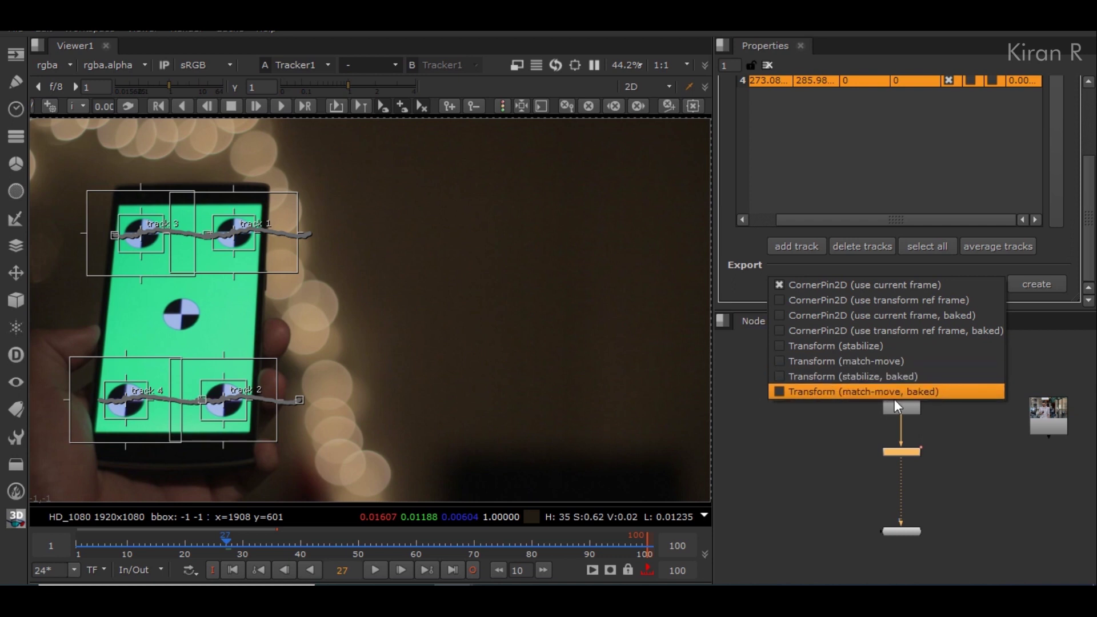
click(923, 392)
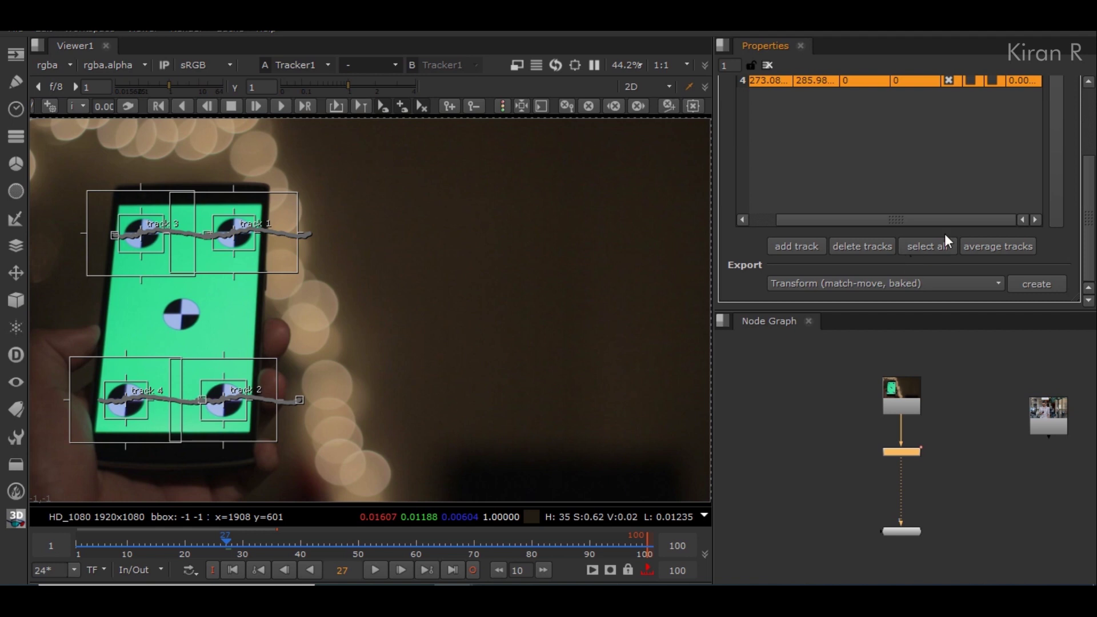
click(857, 283)
click(921, 284)
click(1031, 284)
drag(1006, 424, 1008, 447)
Export a second transform node from the tracks with the Transform (match-move) option and delete that node
click(948, 283)
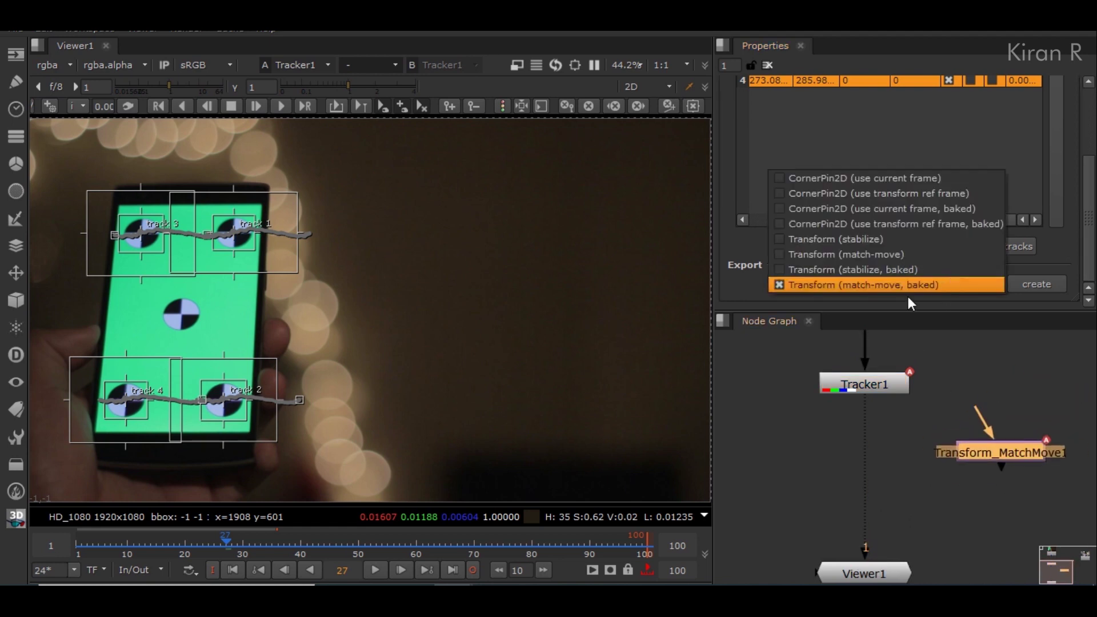
click(906, 257)
click(1039, 282)
drag(986, 431, 808, 460)
key(Delete)
Close the Tracker1 properties and move the Transform_MatchMove1 node up level with Tracker1 in the node graph
scroll(923, 434, down, 3)
scroll(961, 442, up, 3)
click(922, 464)
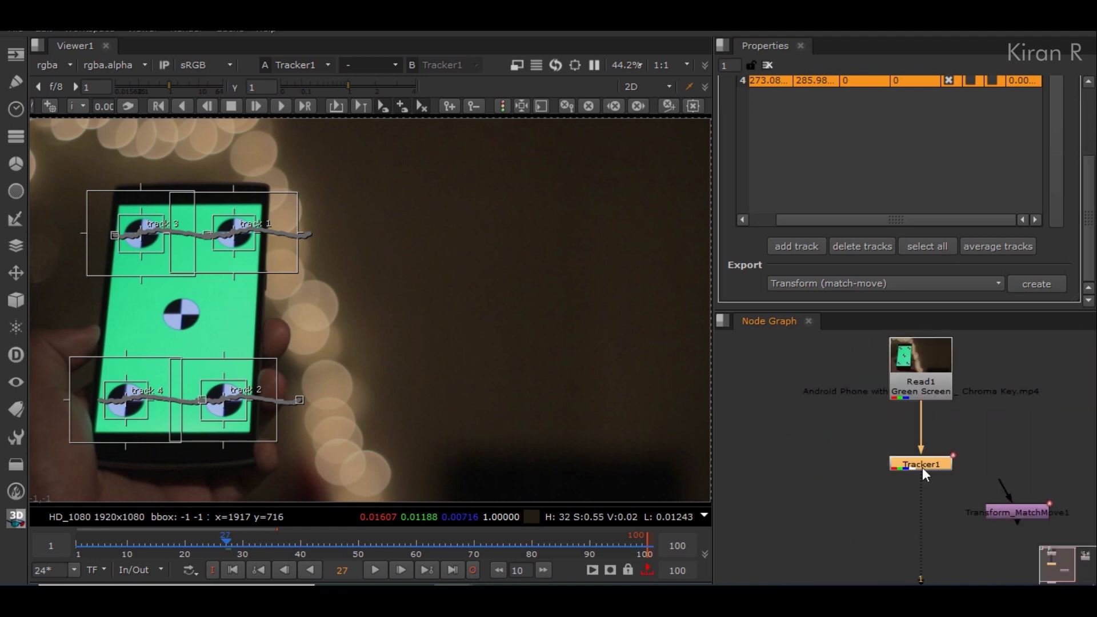
scroll(961, 75, up, 3)
click(1071, 87)
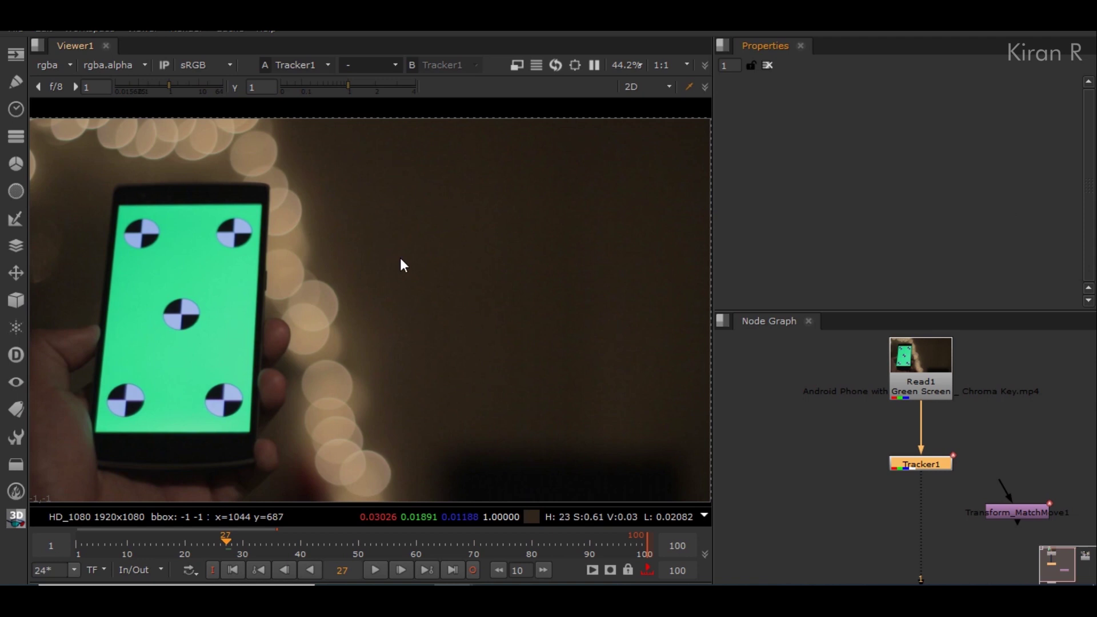
scroll(401, 261, down, 2)
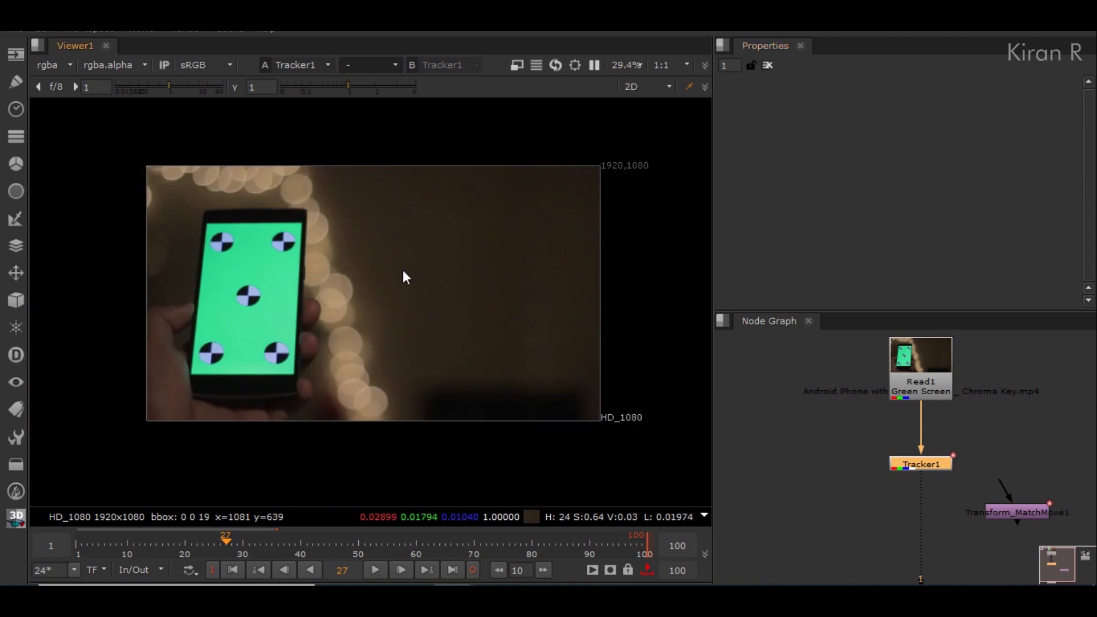
scroll(402, 278, up, 2)
scroll(402, 277, down, 1)
scroll(948, 478, down, 2)
drag(948, 484, 951, 439)
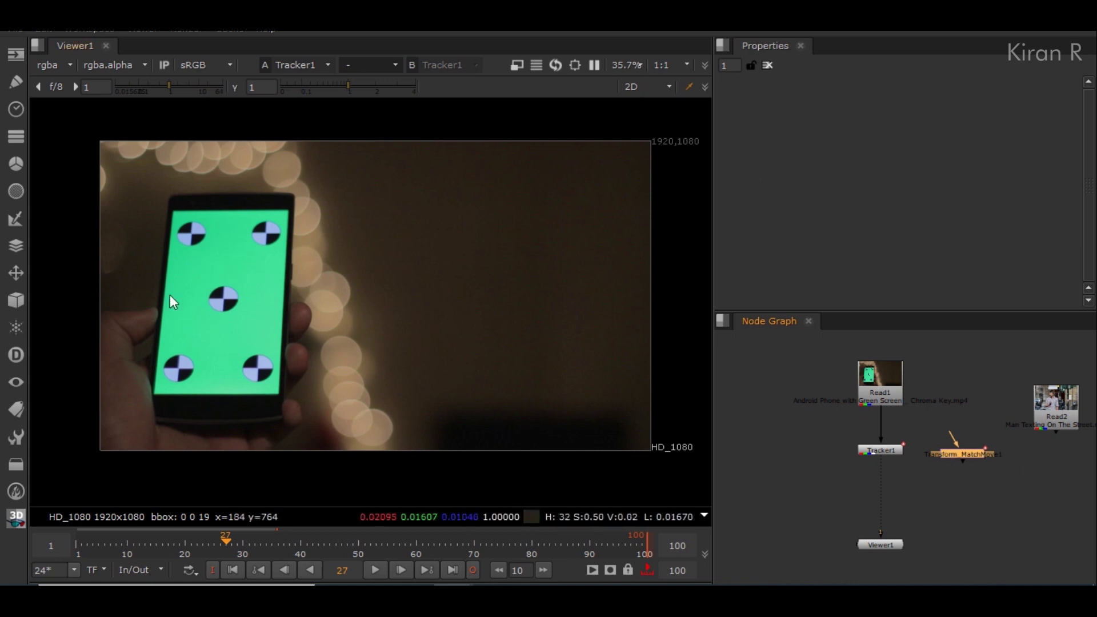
scroll(198, 268, up, 4)
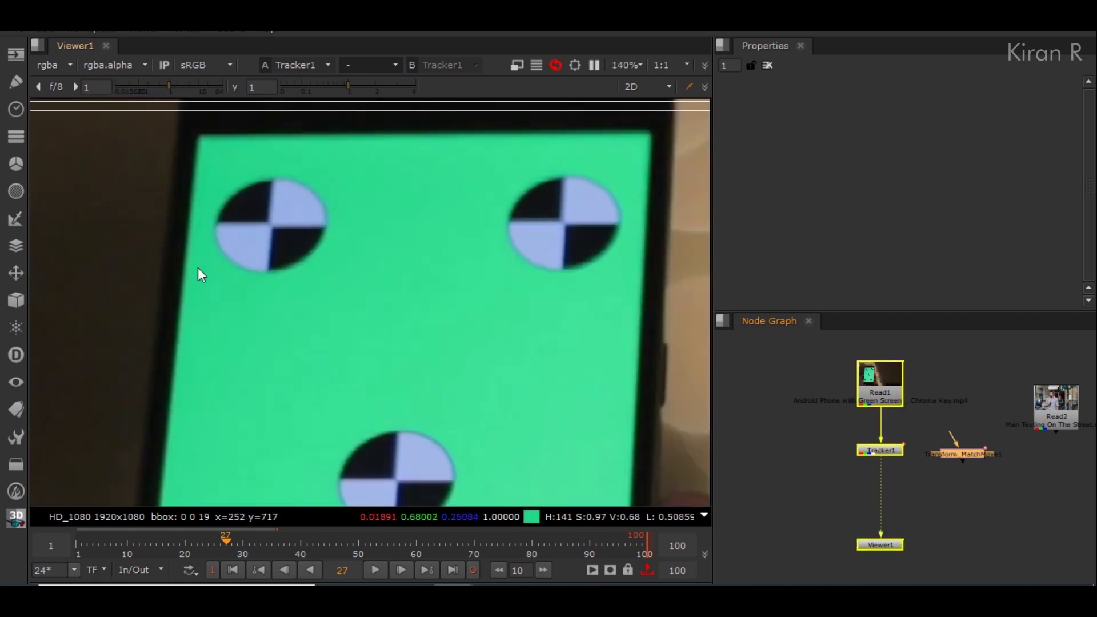
scroll(199, 268, down, 5)
key(f)
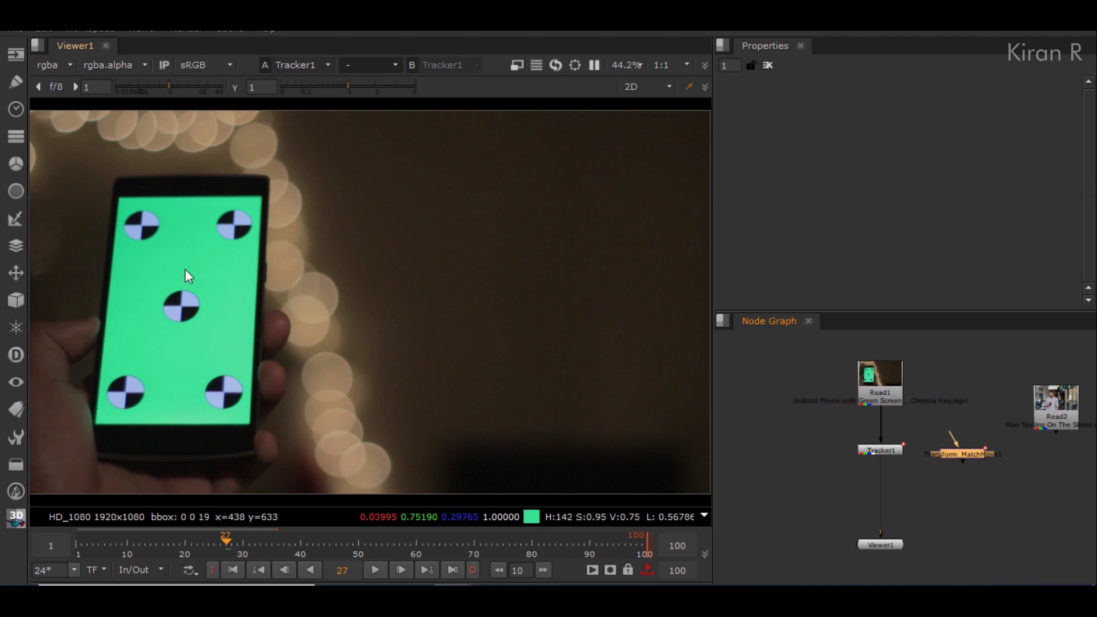
middle_drag(185, 269, 265, 253)
scroll(244, 211, up, 5)
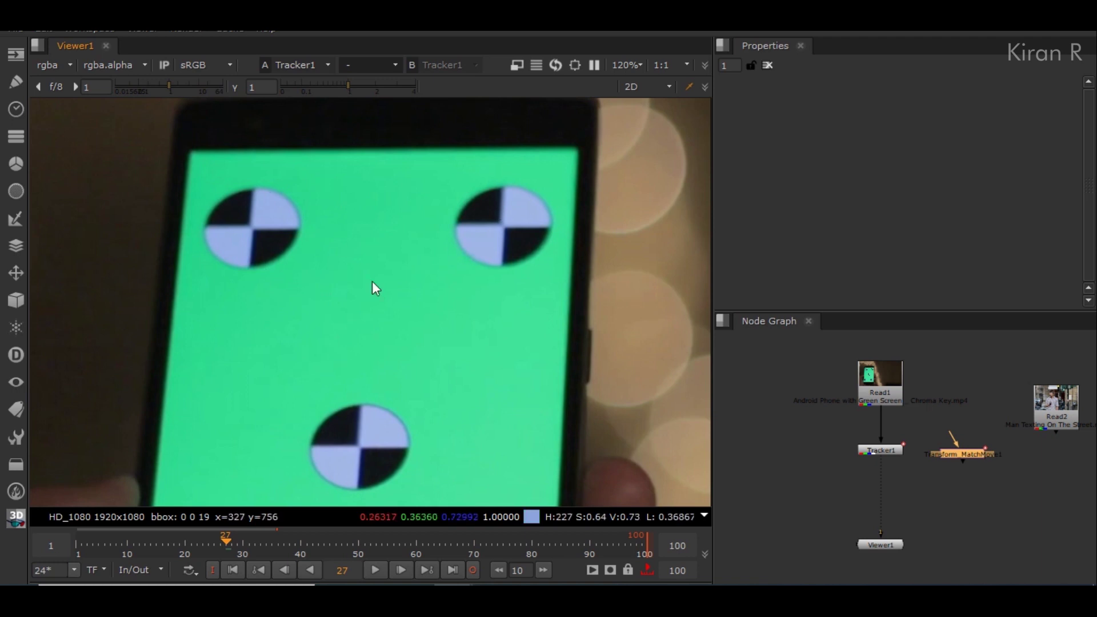
scroll(343, 212, down, 2)
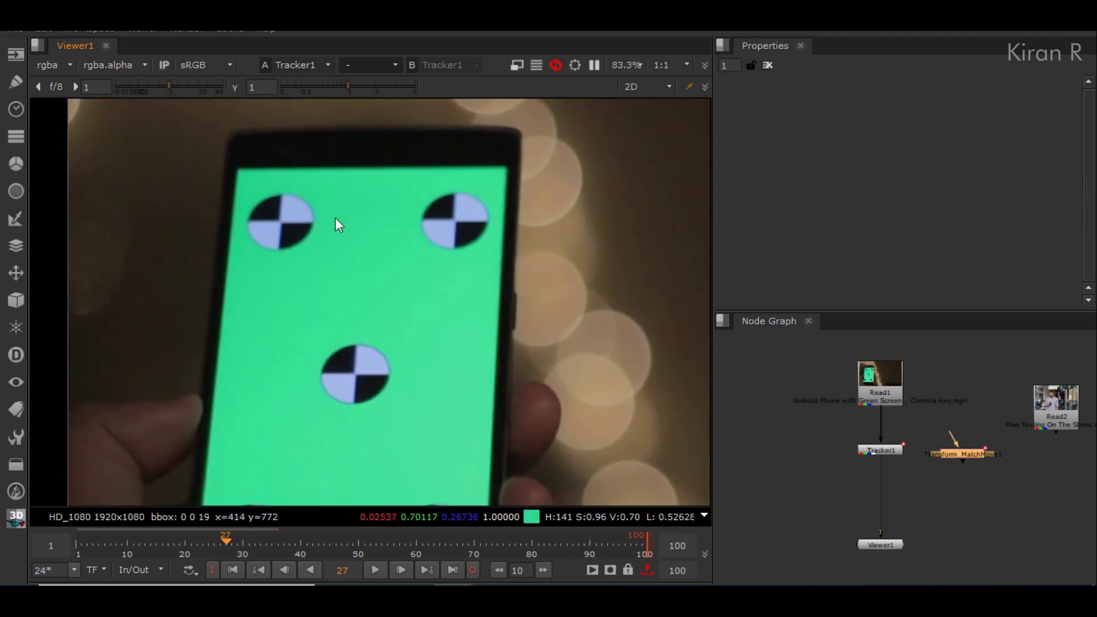
Add a dot beneath Read1 to branch Tracker1 off sideways, insert a RotoPaint node below the dot, and display it in Viewer1
scroll(337, 220, down, 1)
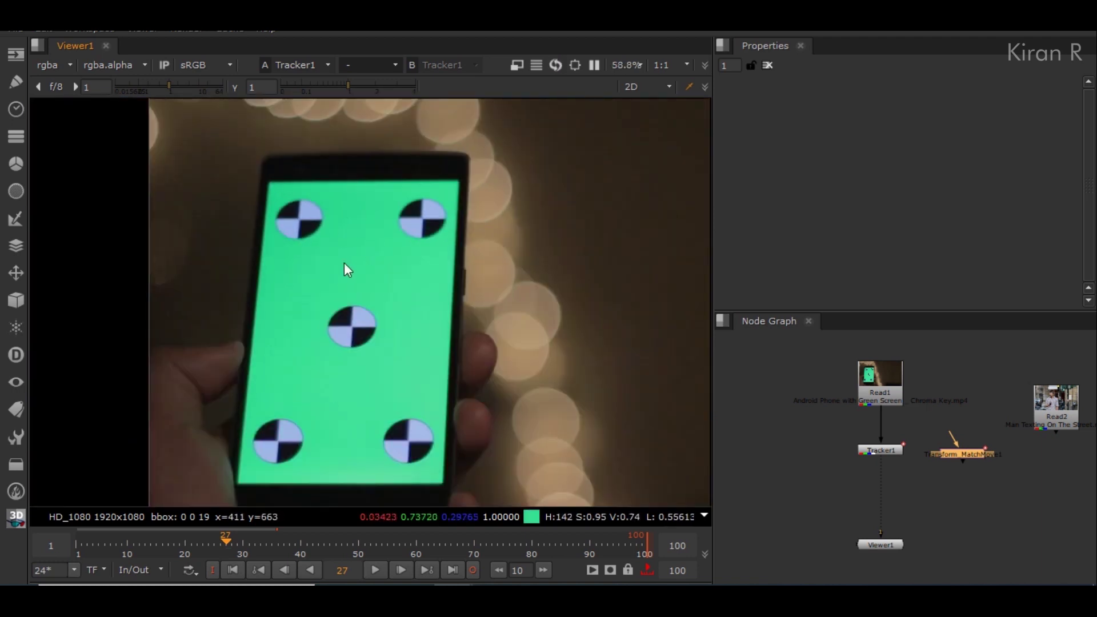
scroll(344, 262, down, 1)
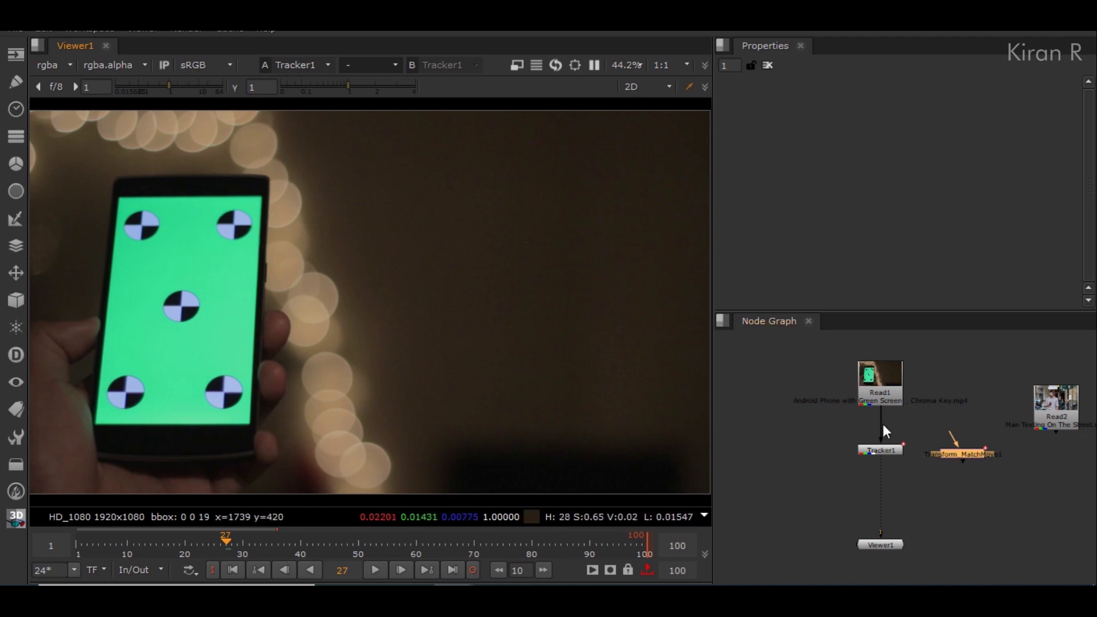
ctrl+drag(880, 421, 771, 444)
middle_drag(770, 443, 805, 420)
key(Tab)
text(roto)
click(760, 494)
drag(754, 413, 808, 427)
drag(799, 478, 810, 477)
key(1)
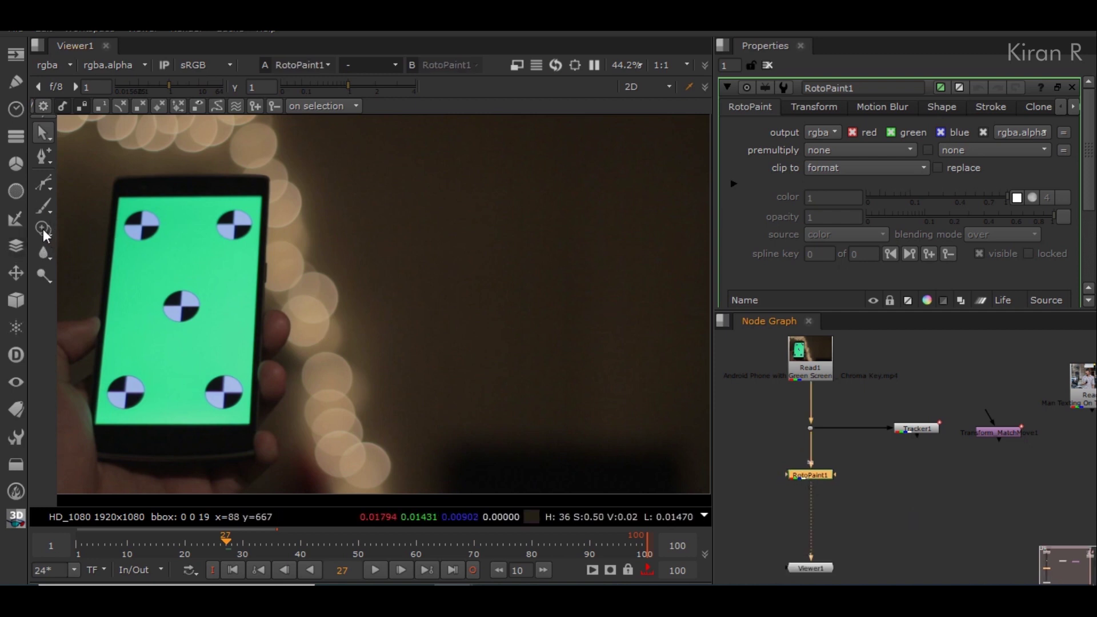
drag(821, 473, 822, 468)
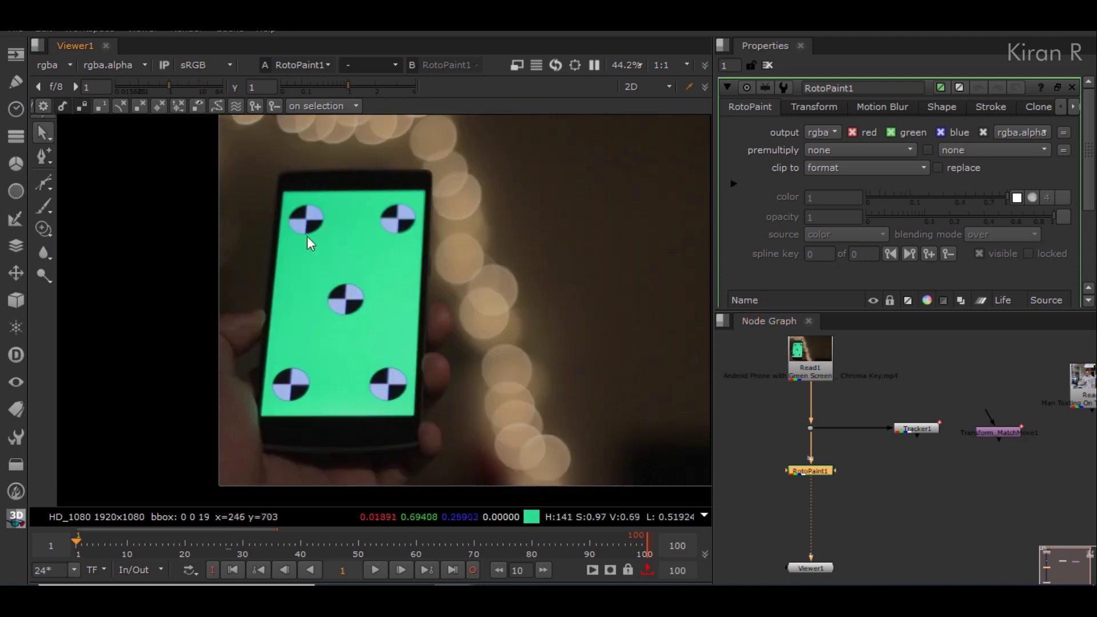
Clone green over all five tracking markers on the phone screen at frame 1 in RotoPaint1 and check the painted frame
scroll(306, 236, up, 3)
scroll(307, 236, down, 3)
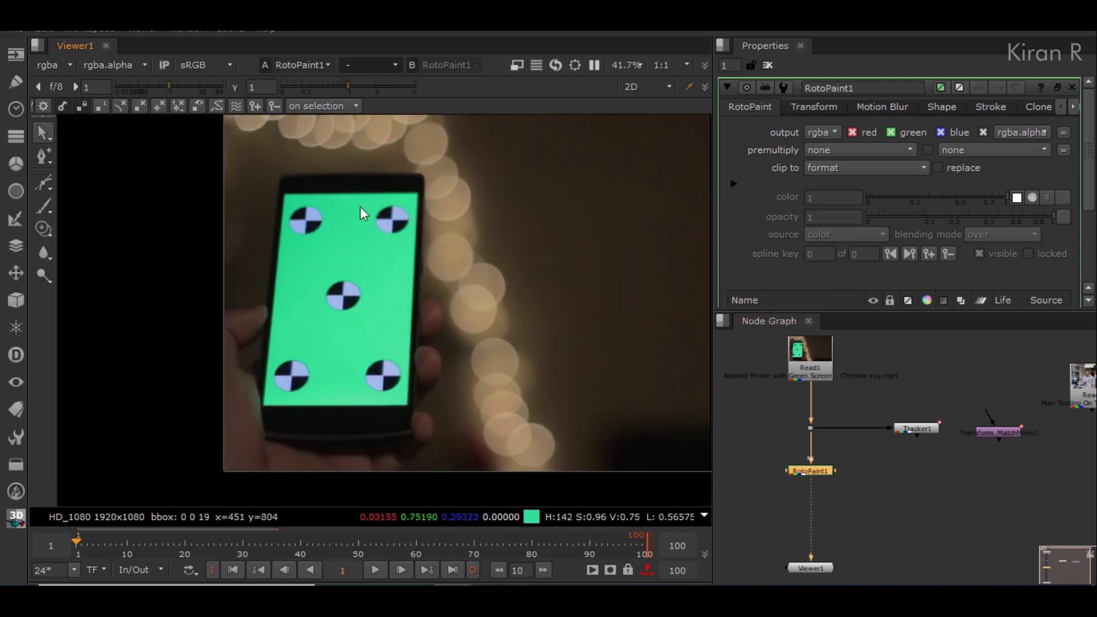
click(46, 230)
scroll(342, 240, up, 6)
mouse_move(420, 242)
ctrl+mouse_down()
mouse_move(338, 205)
mouse_move(328, 245)
mouse_move(261, 280)
mouse_move(289, 276)
mouse_move(335, 177)
mouse_move(320, 182)
ctrl+mouse_up()
click(338, 207)
click(352, 190)
click(345, 230)
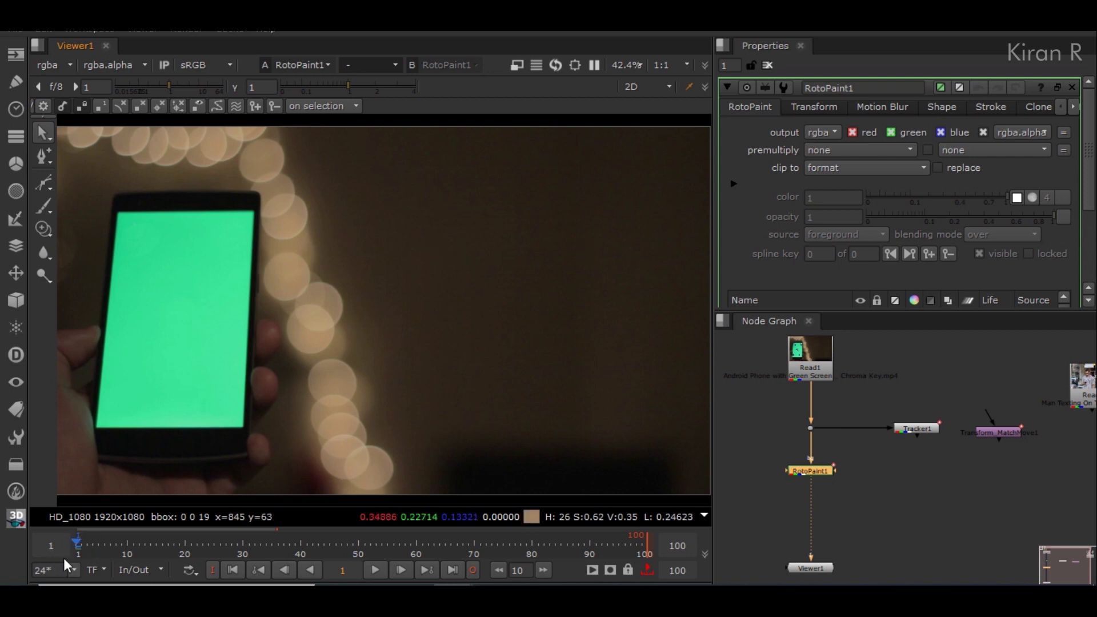
click(402, 570)
click(261, 567)
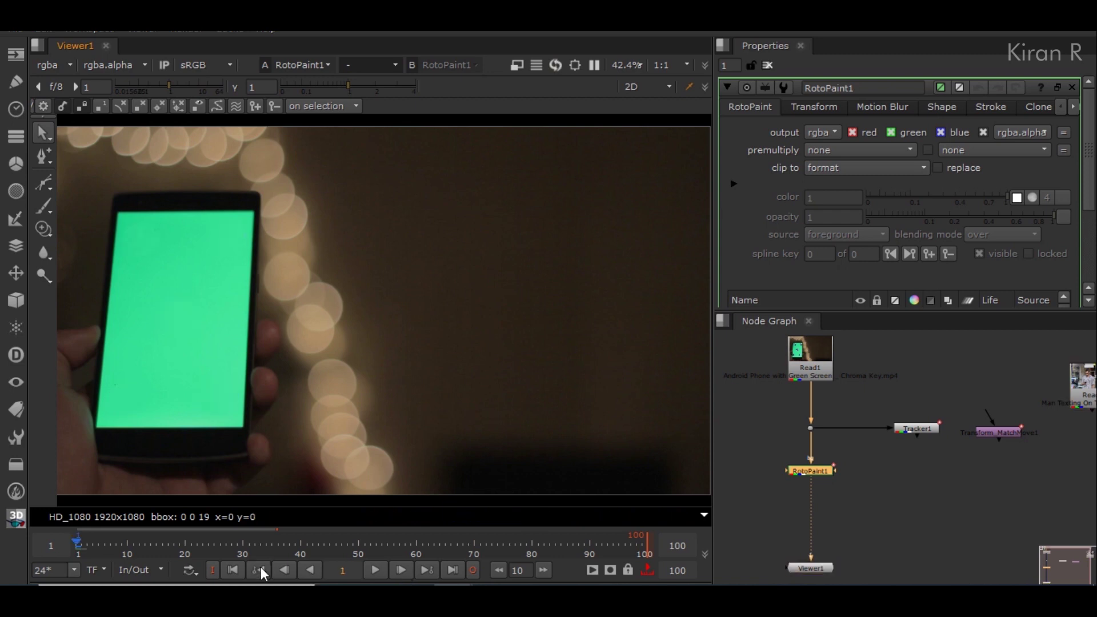
middle_drag(159, 386, 282, 317)
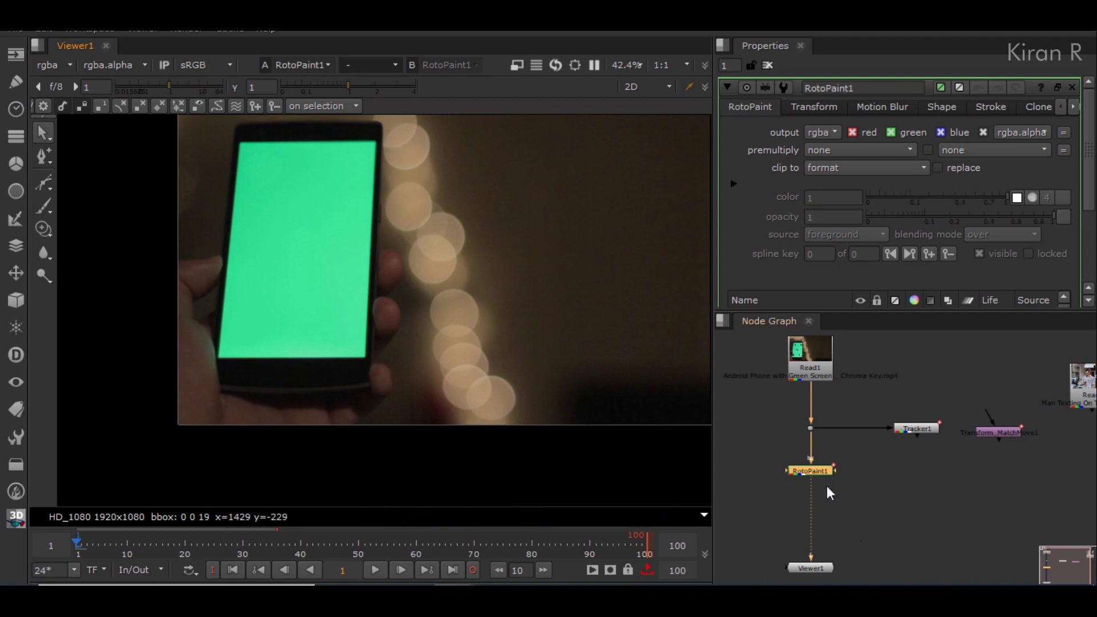
Insert a FrameHold node set to frame 1 directly below RotoPaint1
middle_drag(835, 484, 900, 471)
scroll(856, 474, up, 5)
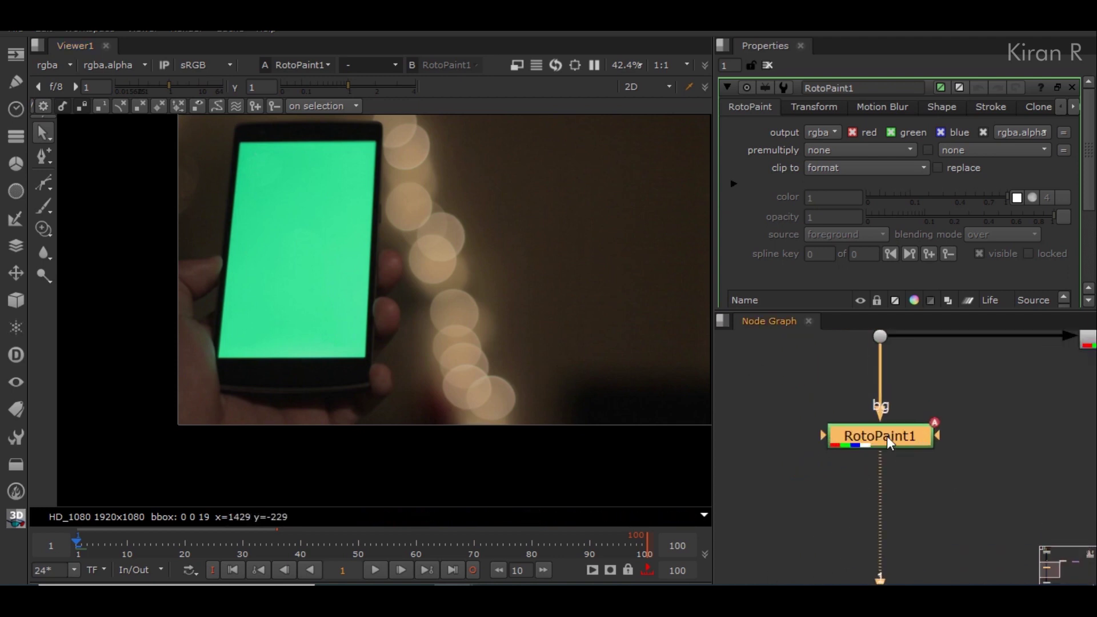
drag(887, 436, 892, 395)
key(Tab)
text(fr)
key(Down)
key(Return)
drag(889, 449, 889, 478)
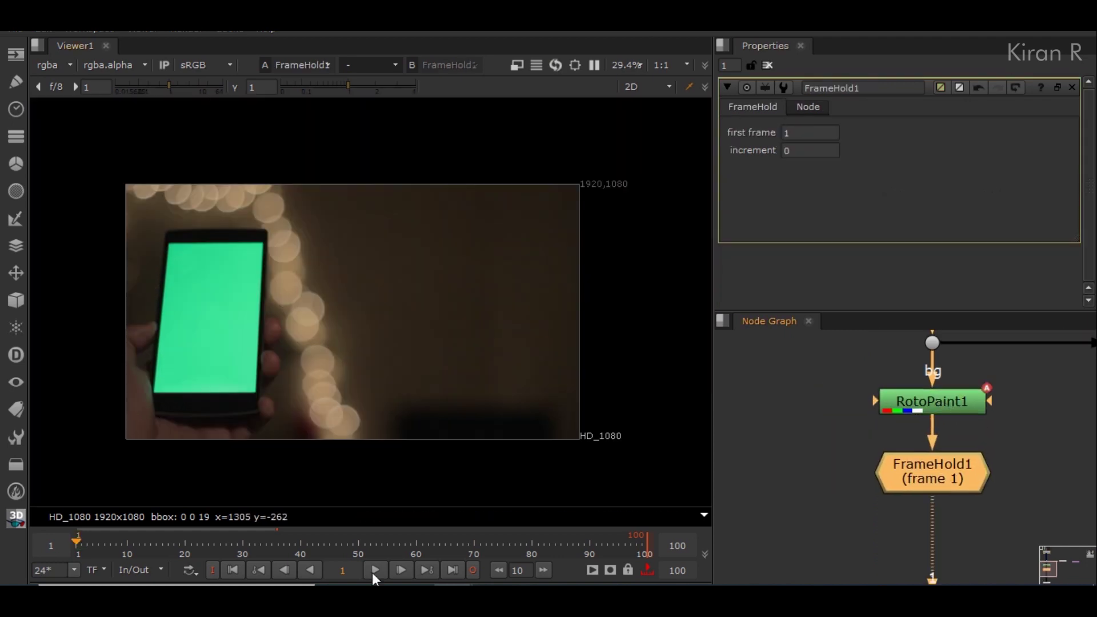
Play the clip to check that the cleaned frame is held, and return to the first frame
click(375, 569)
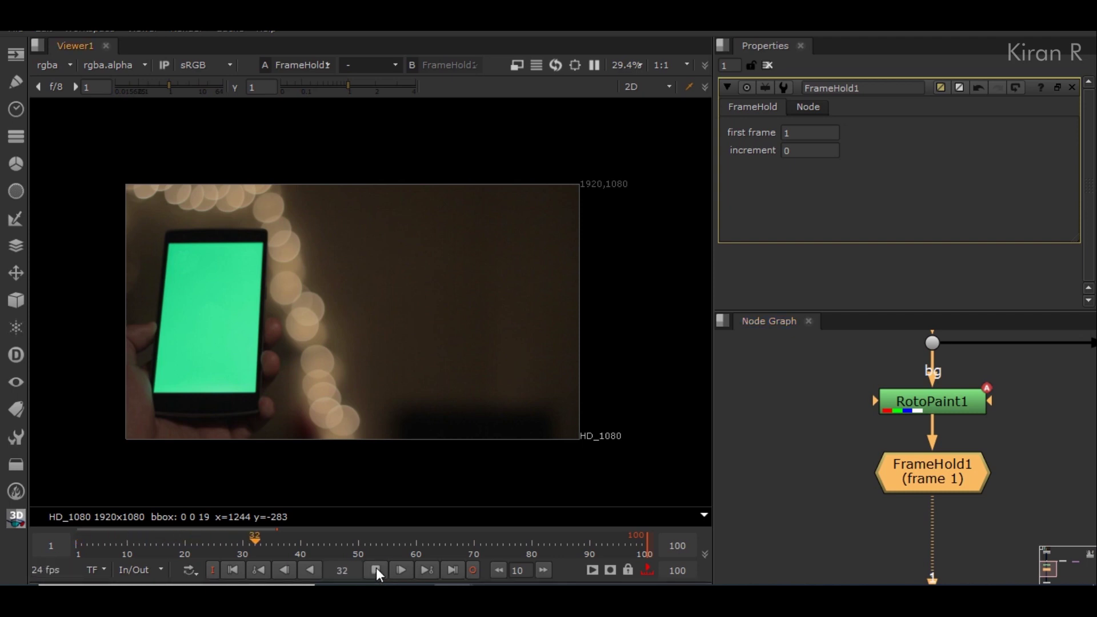
click(376, 570)
click(238, 569)
scroll(794, 402, down, 3)
scroll(877, 455, up, 5)
scroll(876, 454, down, 4)
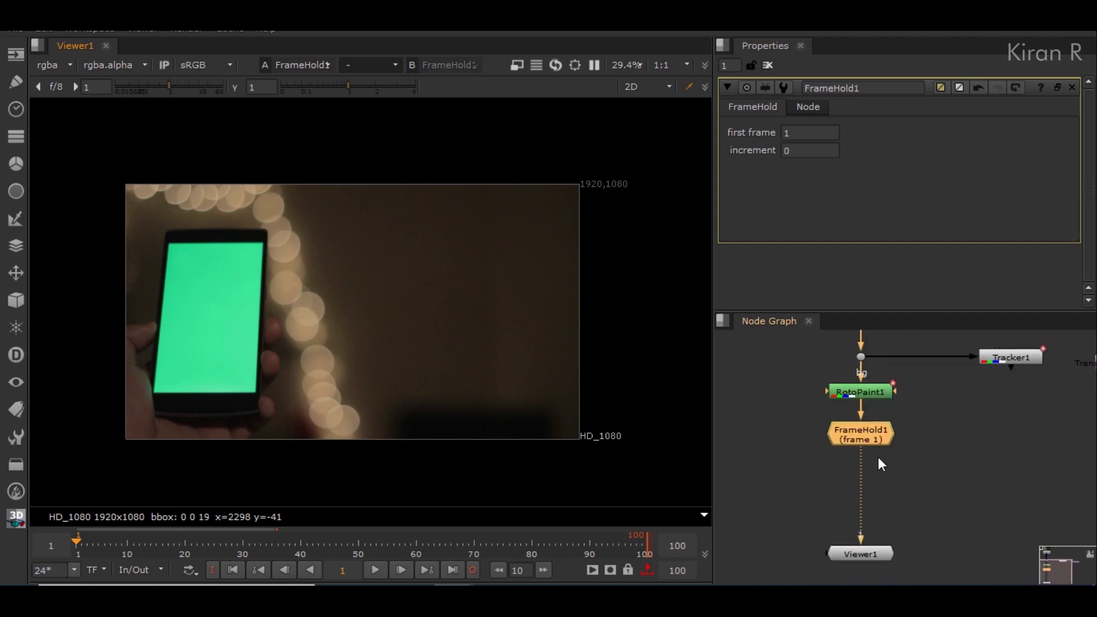
Insert a Roto node between FrameHold1 and Viewer1
middle_drag(876, 454, 932, 415)
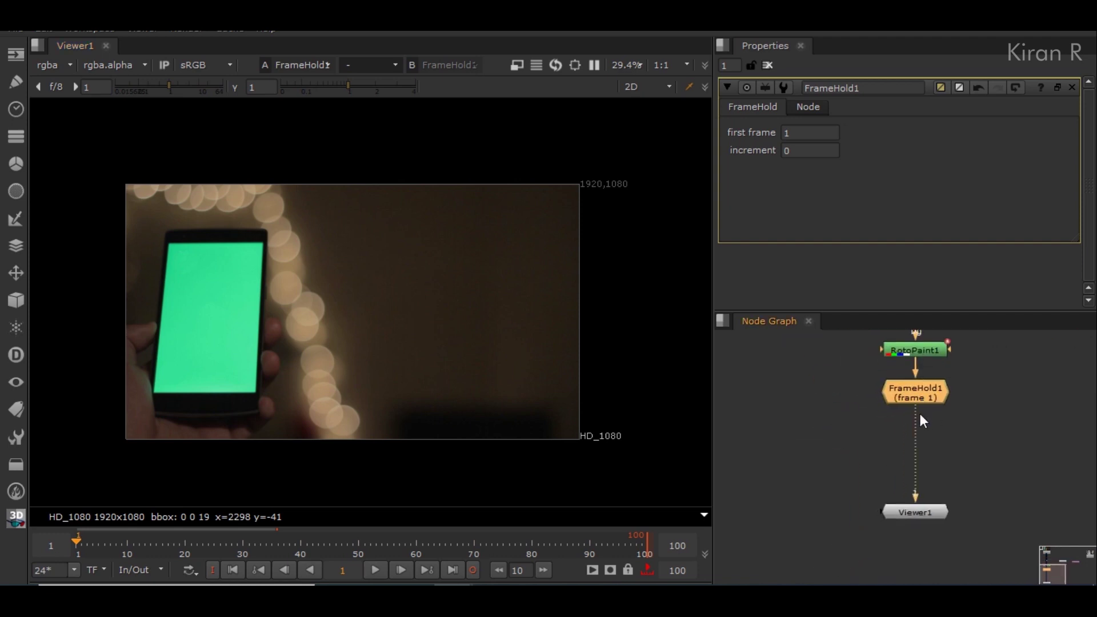
key(o)
scroll(171, 251, up, 10)
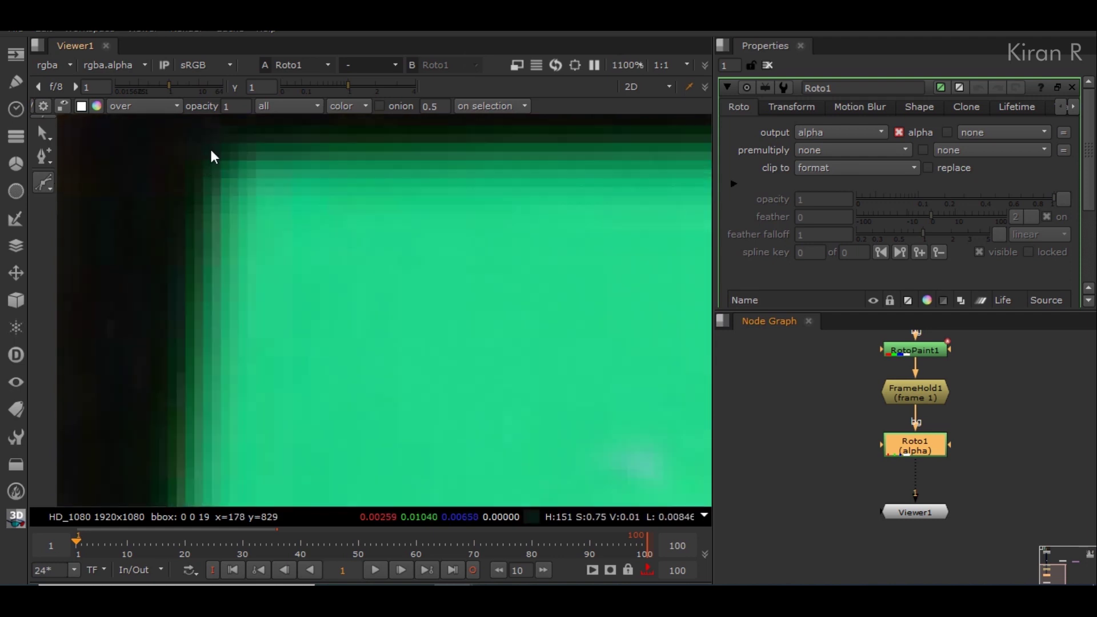
Draw a closed four-point roto shape along the edges of the phone's green screen, with the viewer gamma set to 0.8
click(213, 167)
scroll(212, 167, down, 6)
click(290, 399)
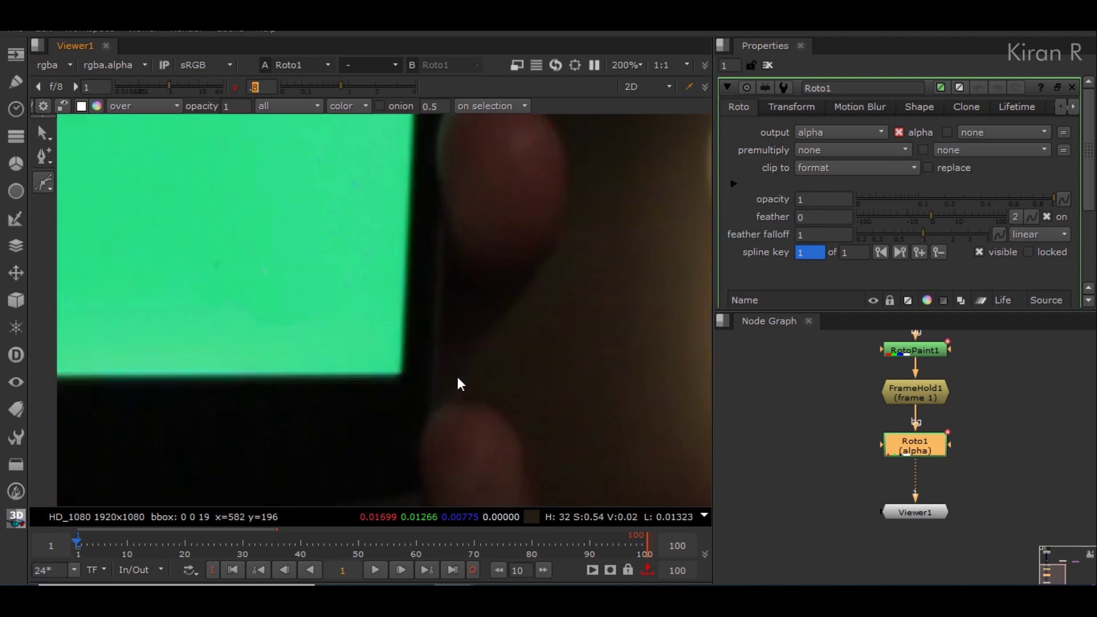
click(400, 373)
click(378, 183)
scroll(366, 193, down, 5)
click(255, 86)
text(.8)
scroll(216, 255, up, 4)
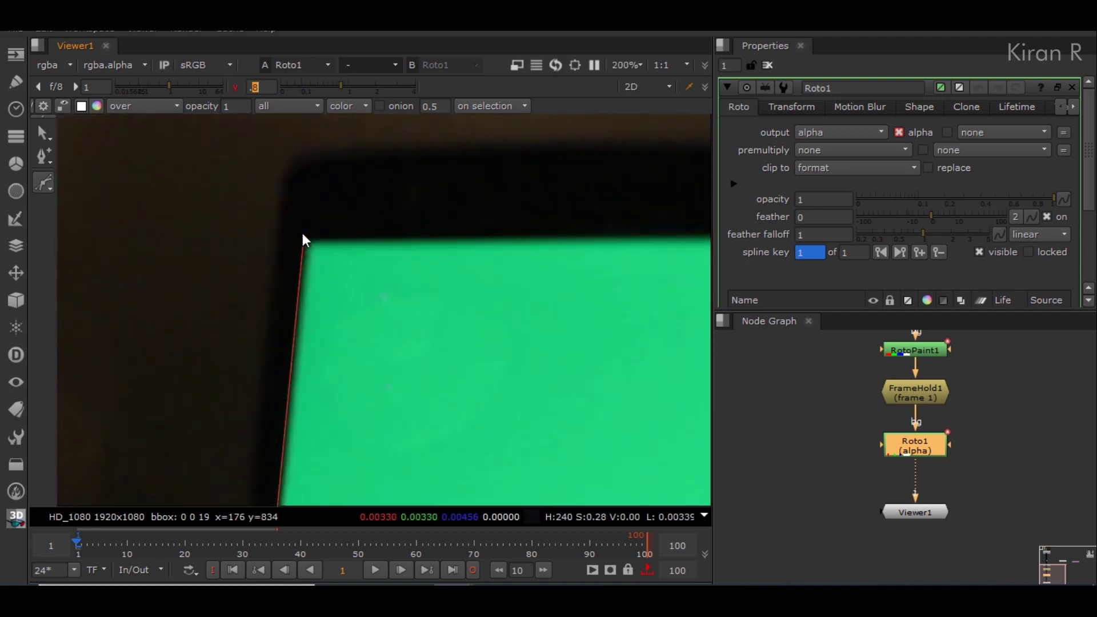
key(q)
scroll(303, 237, down, 4)
key(f)
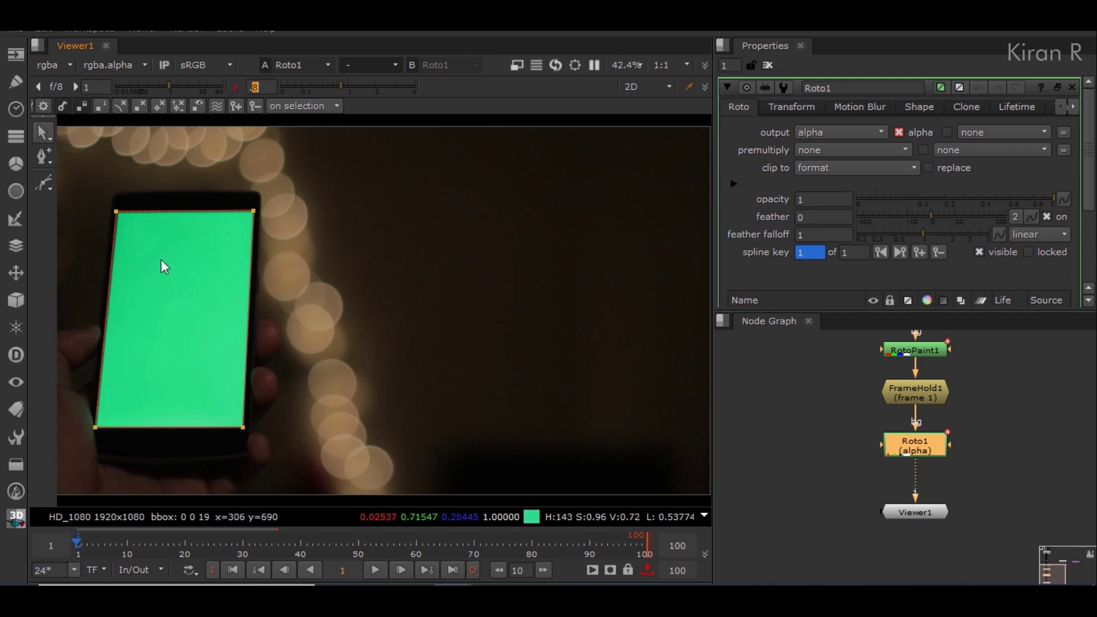
Move Transform_MatchMove1 slightly in the node graph and Viewer1 further down to make room below Roto1
drag(965, 443, 993, 449)
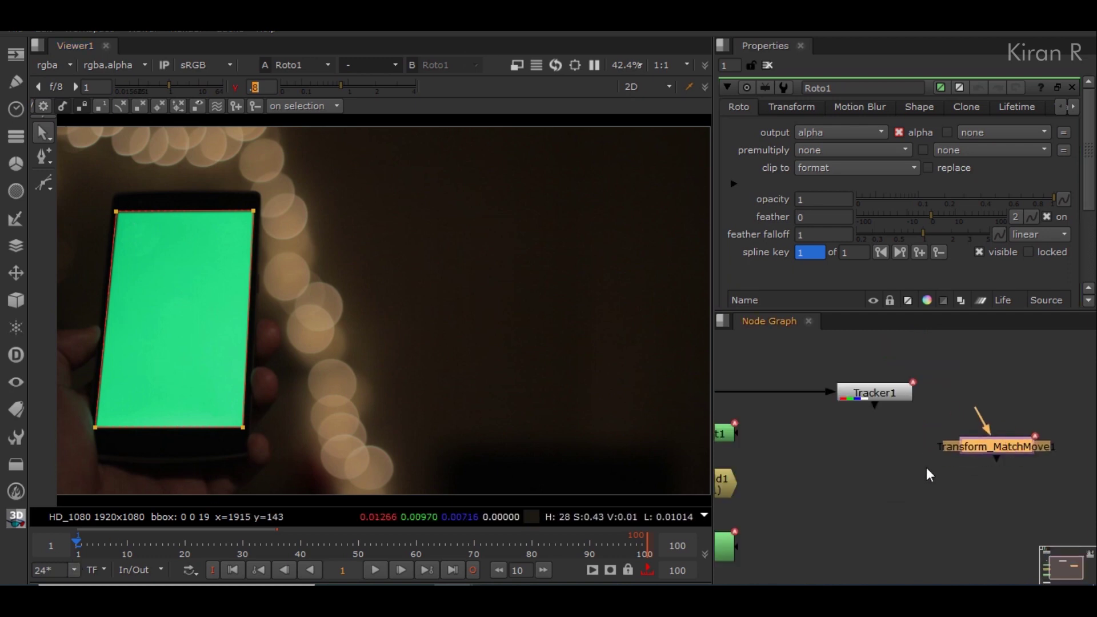
middle_drag(927, 467, 1094, 390)
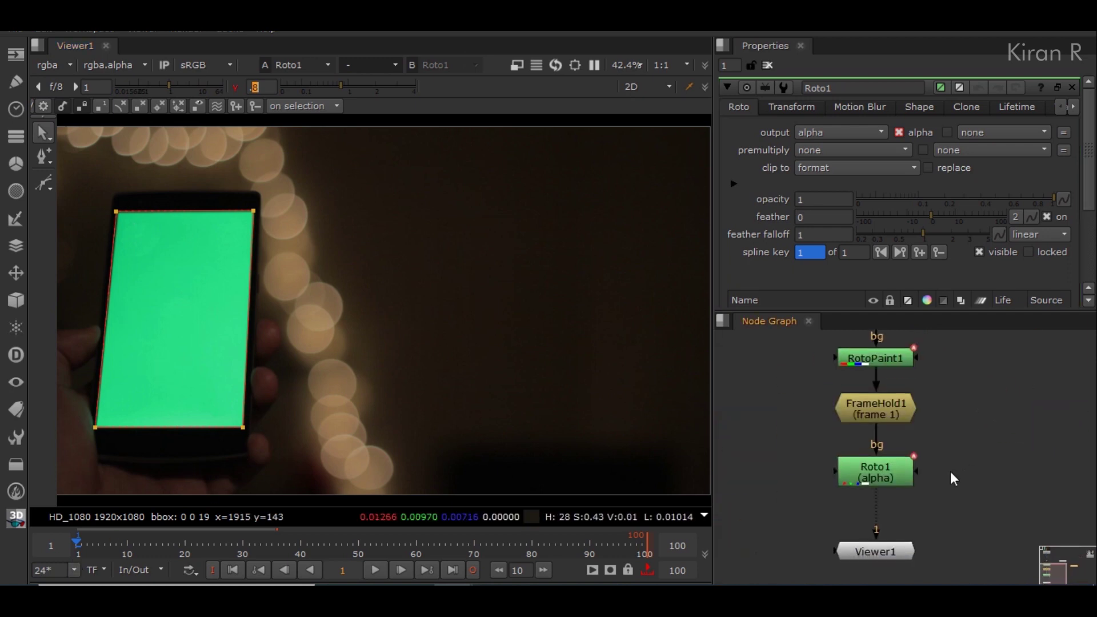
scroll(951, 473, down, 4)
drag(918, 506, 918, 555)
scroll(1022, 462, up, 4)
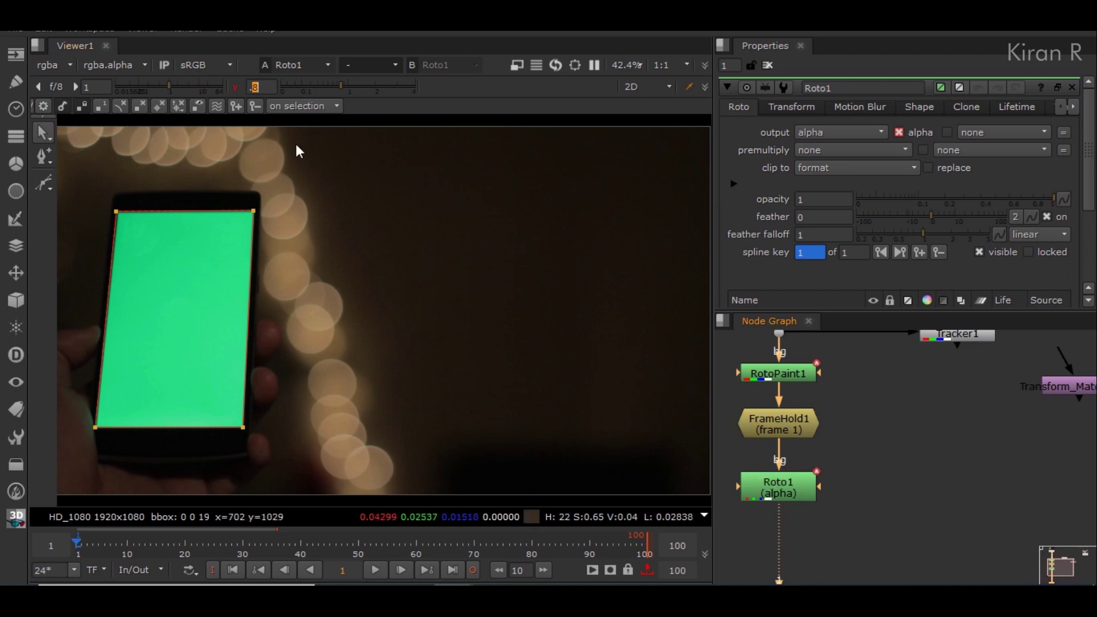
Set Roto1's premultiply to rgba
click(818, 149)
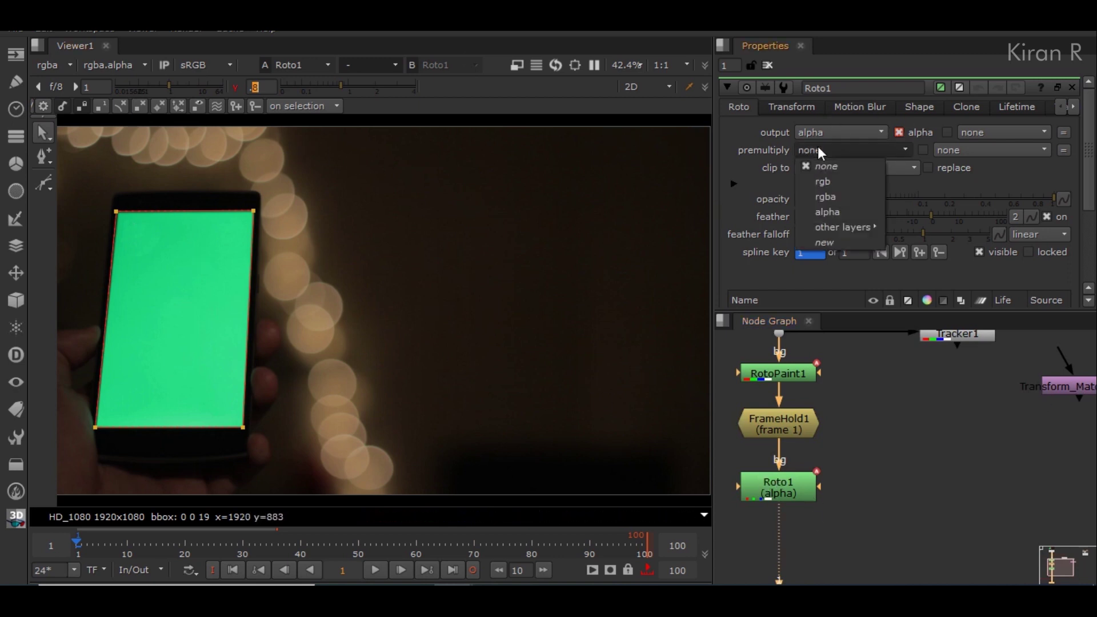
click(827, 197)
middle_drag(99, 230, 206, 186)
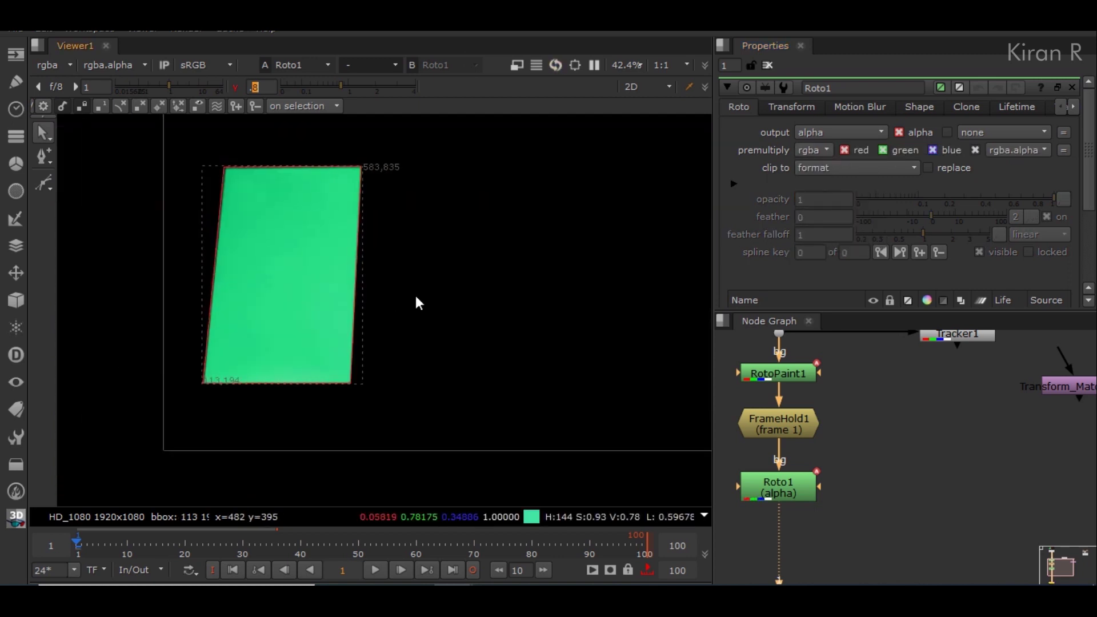
middle_drag(405, 390, 363, 413)
Insert Transform_MatchMove1 between Roto1 and Viewer1 and play the clip to check the patch's motion
scroll(1019, 396, down, 4)
drag(1053, 391, 951, 478)
drag(913, 482, 919, 471)
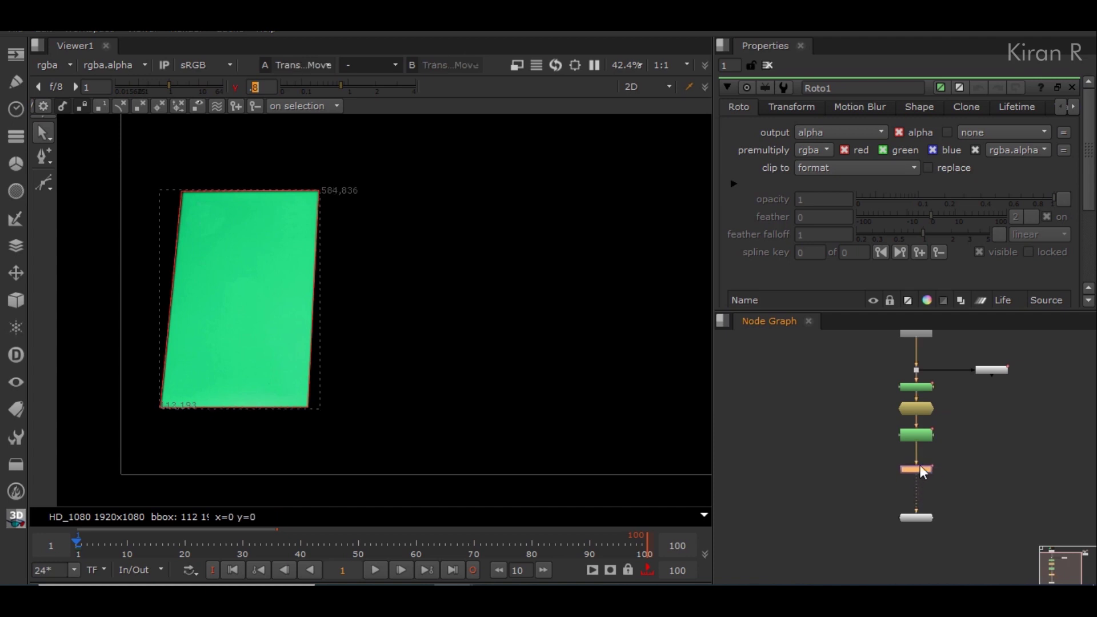
scroll(392, 342, down, 5)
scroll(351, 323, up, 5)
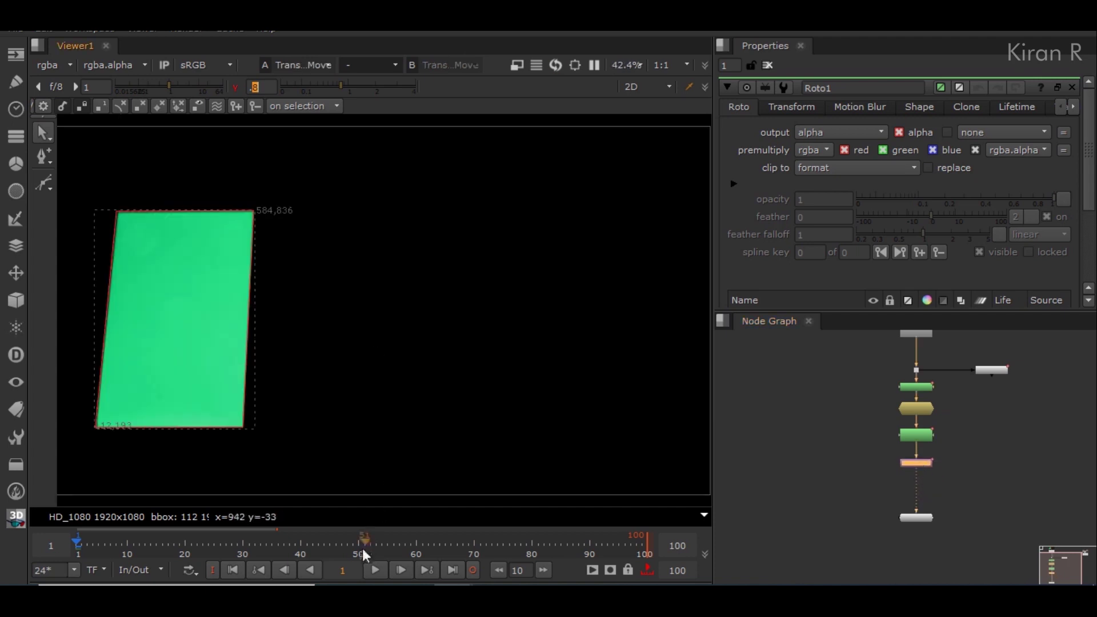
click(374, 570)
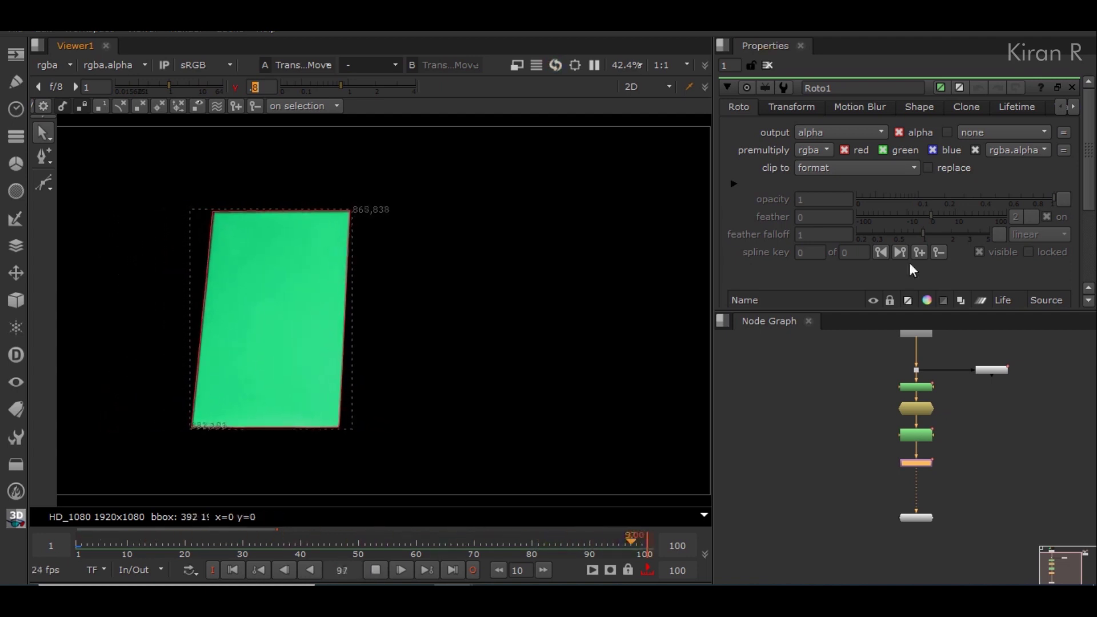
click(377, 569)
Move the RotoPaint1, FrameHold1, Roto1 and Transform_MatchMove1 nodes together to the side of the Read1 dot as a separate branch
drag(880, 371, 945, 474)
drag(917, 384, 855, 383)
click(908, 467)
scroll(908, 467, up, 3)
scroll(897, 445, down, 3)
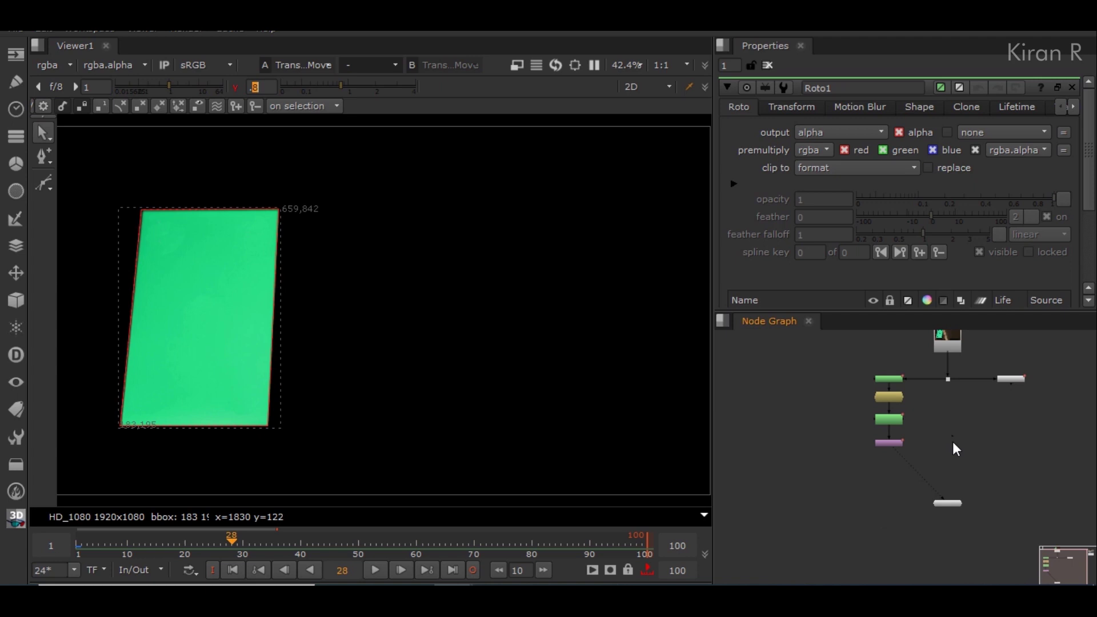
Add a Merge node (over), connecting its A input to Transform_MatchMove1 and its B input to the Read1 dot, level with the transform
key(Tab)
text(mer)
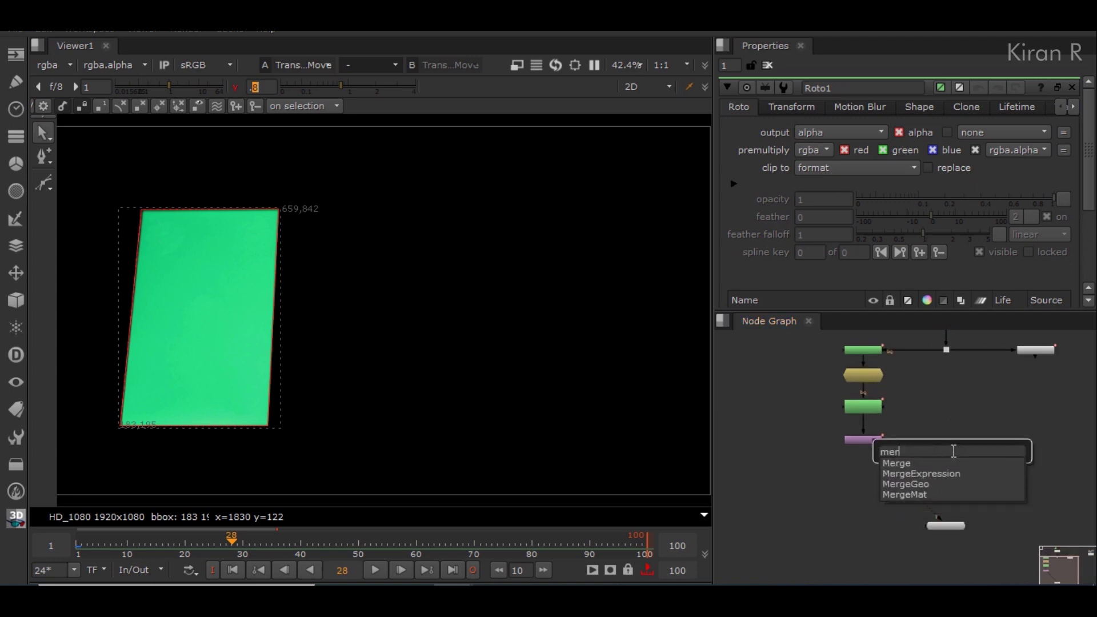
key(Return)
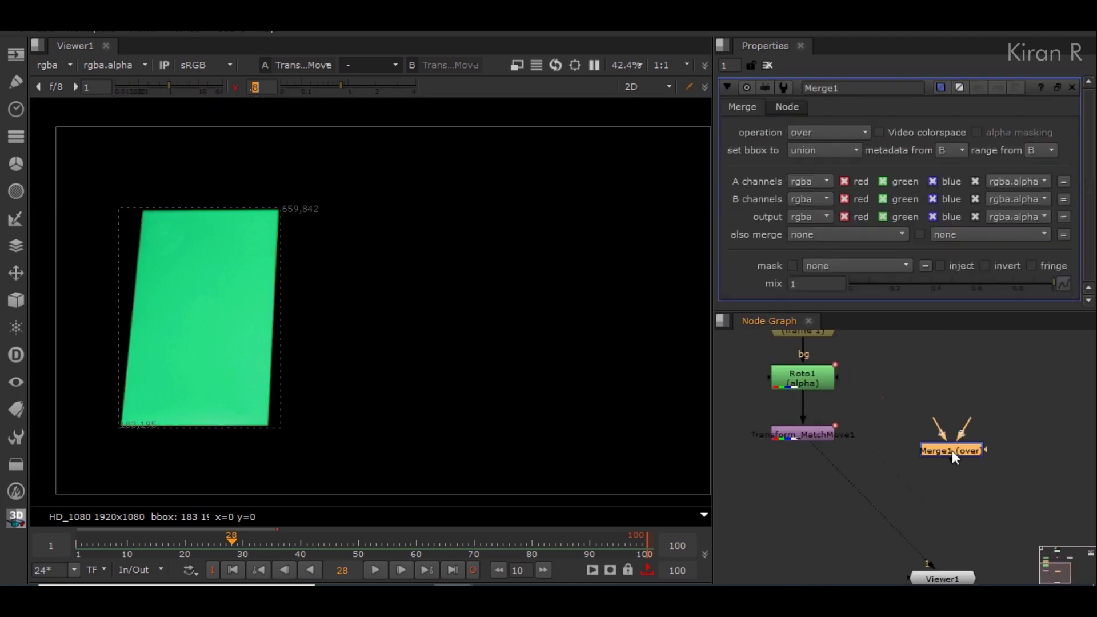
scroll(952, 450, up, 3)
drag(934, 420, 813, 432)
middle_drag(887, 438, 888, 503)
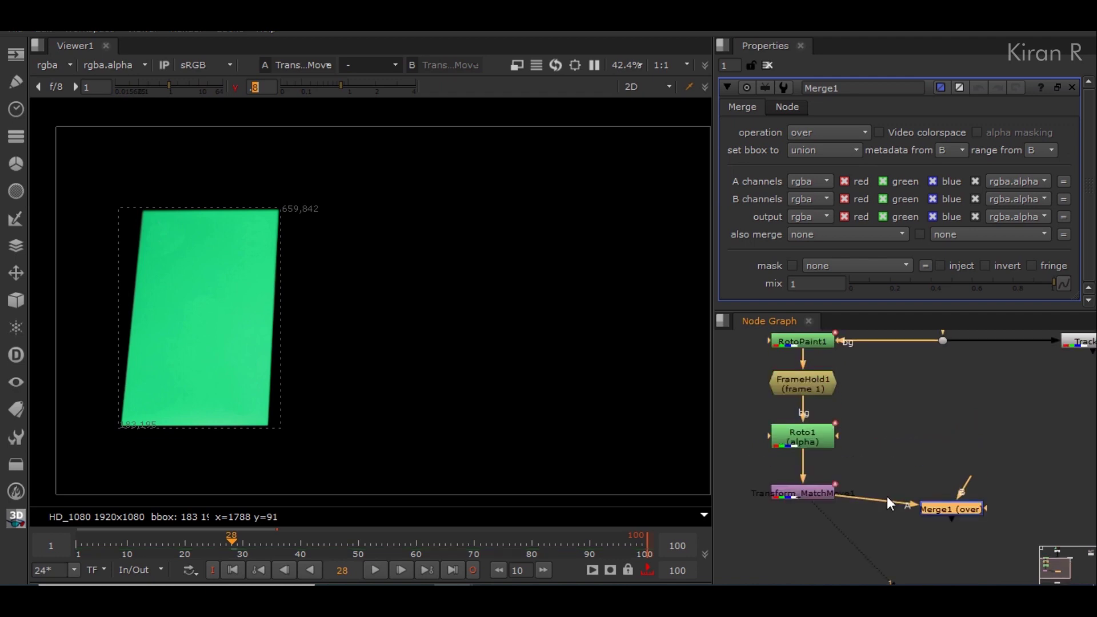
drag(952, 508, 943, 492)
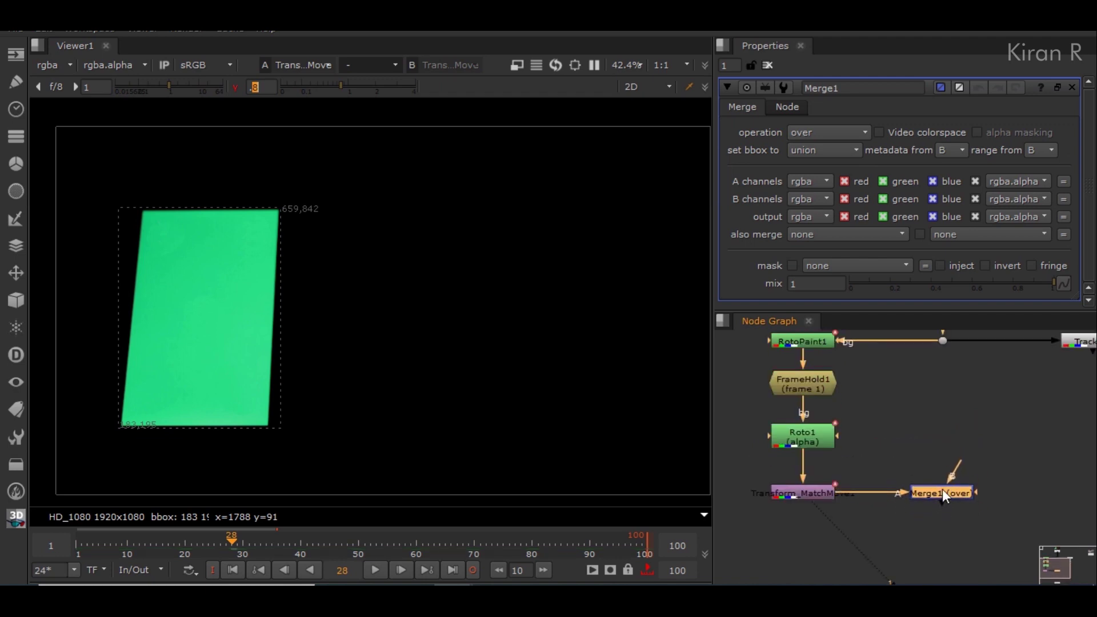
middle_drag(933, 354, 910, 434)
middle_drag(902, 386, 910, 192)
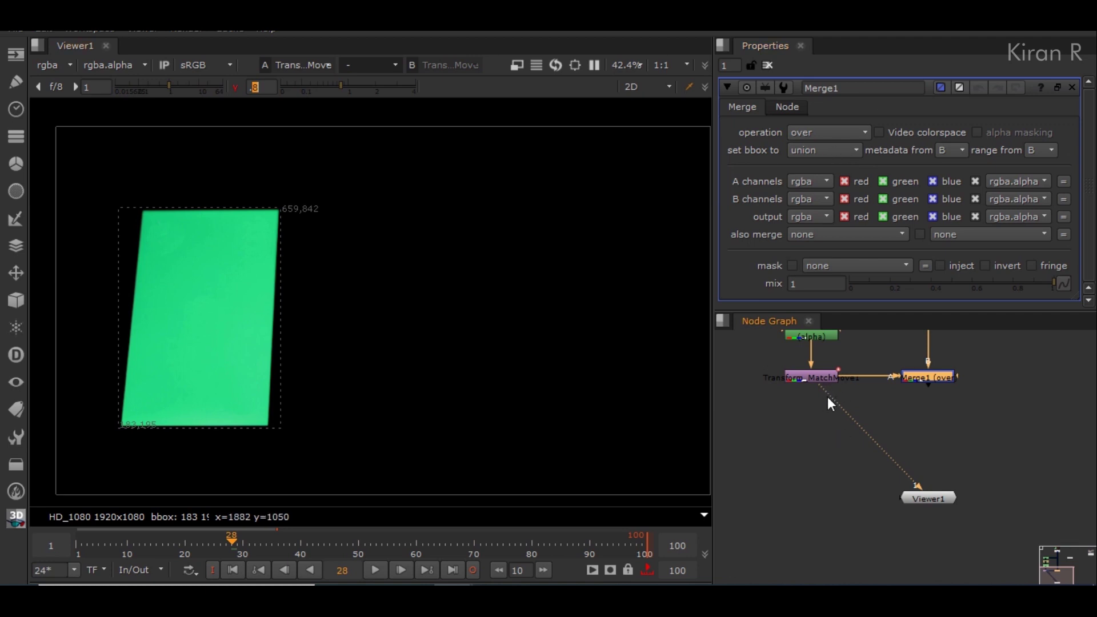
Display Merge1 in Viewer1 and move the Viewer1 node further below it
key(1)
drag(940, 505, 940, 537)
scroll(281, 396, down, 2)
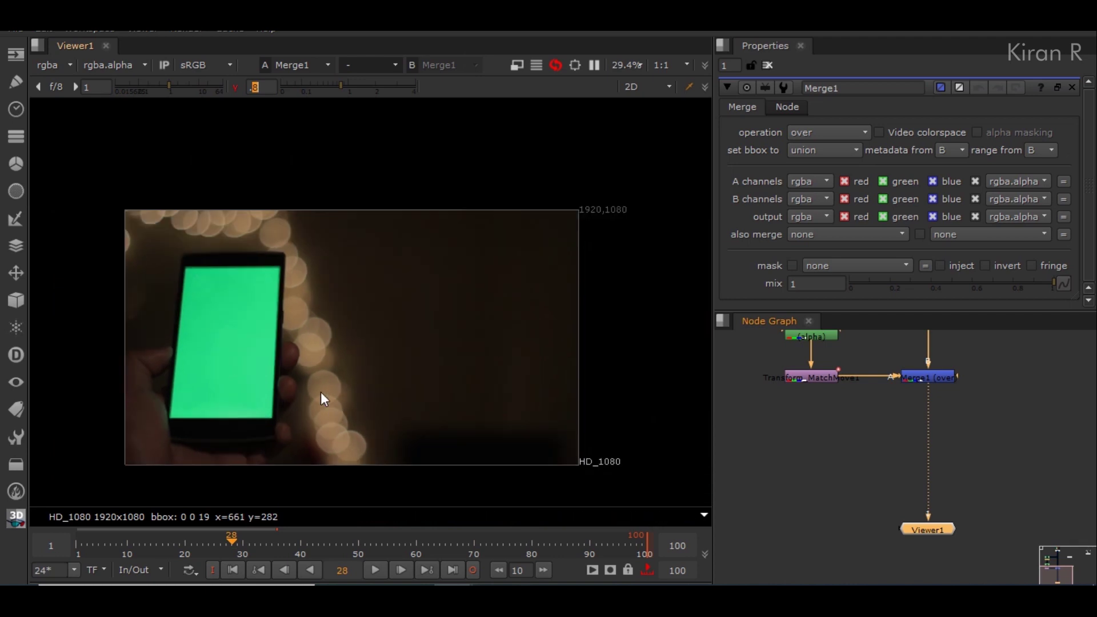
Play the merged clip, stop it at frame 40, and inspect the patch's edge at the phone screen's lower corner
scroll(321, 392, up, 4)
click(379, 564)
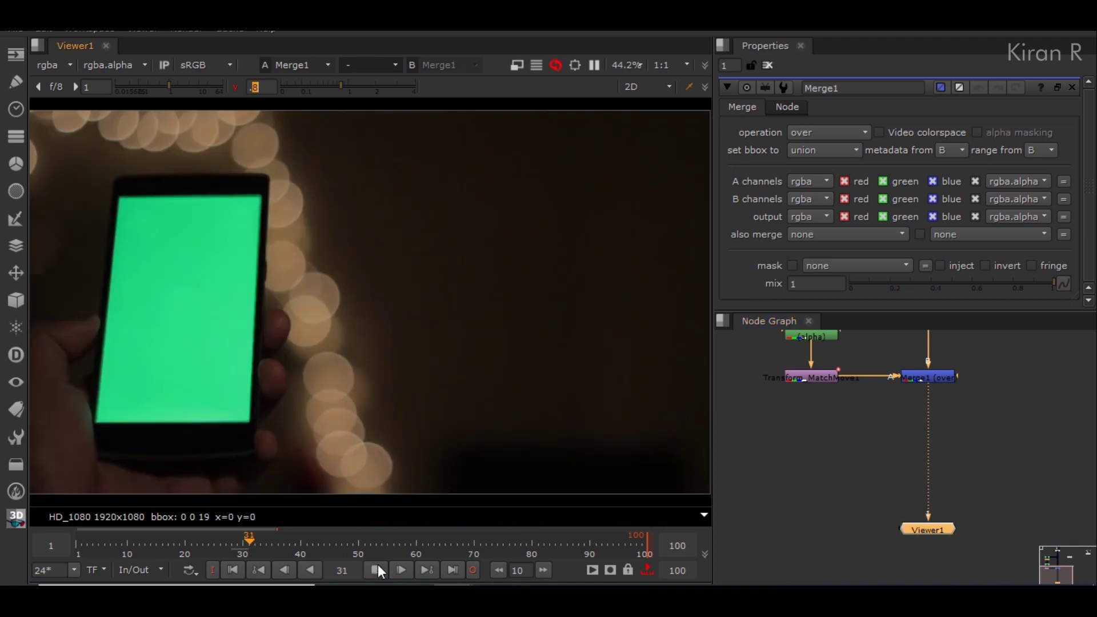
click(375, 571)
scroll(176, 450, up, 10)
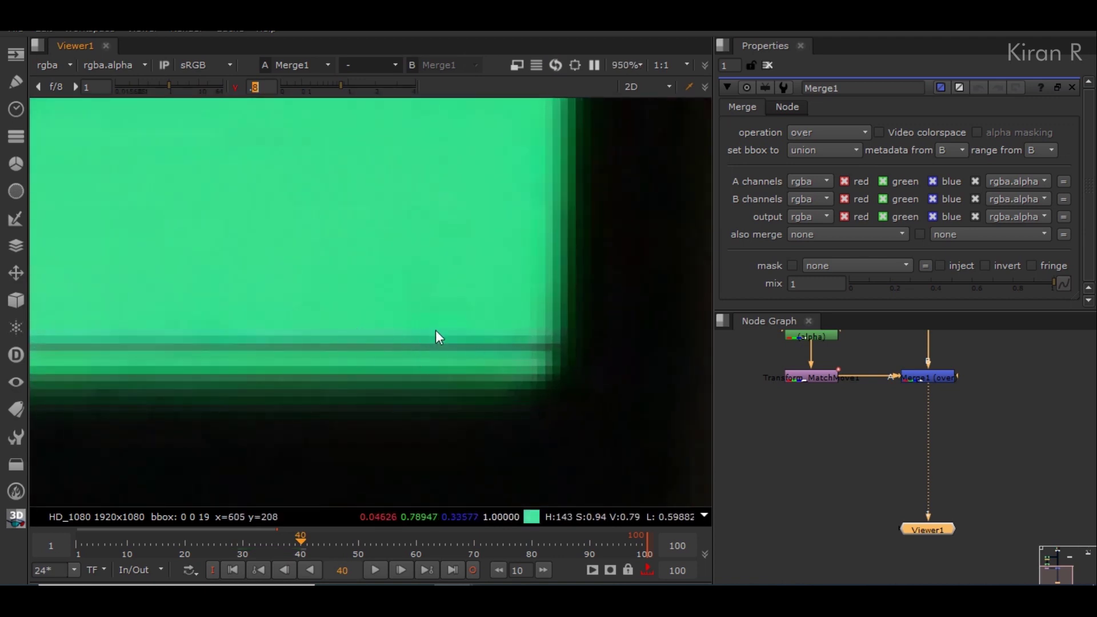
scroll(435, 330, down, 2)
scroll(948, 388, down, 2)
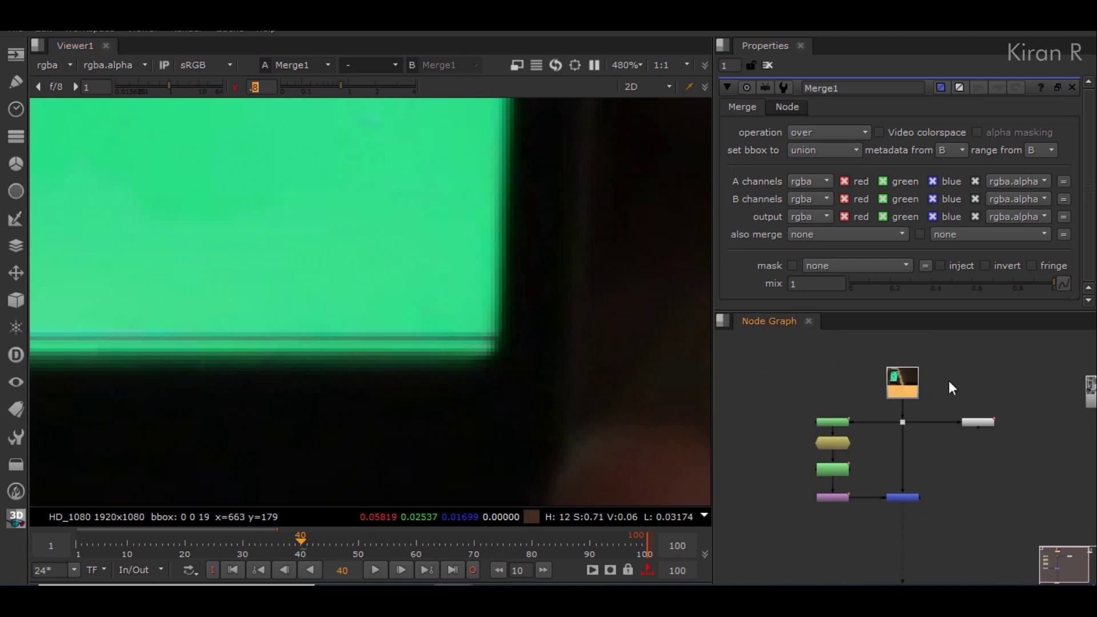
Turn on auto alpha for the Read1 clip and check the patch's edges along the phone screen's bottom corners
double_click(912, 381)
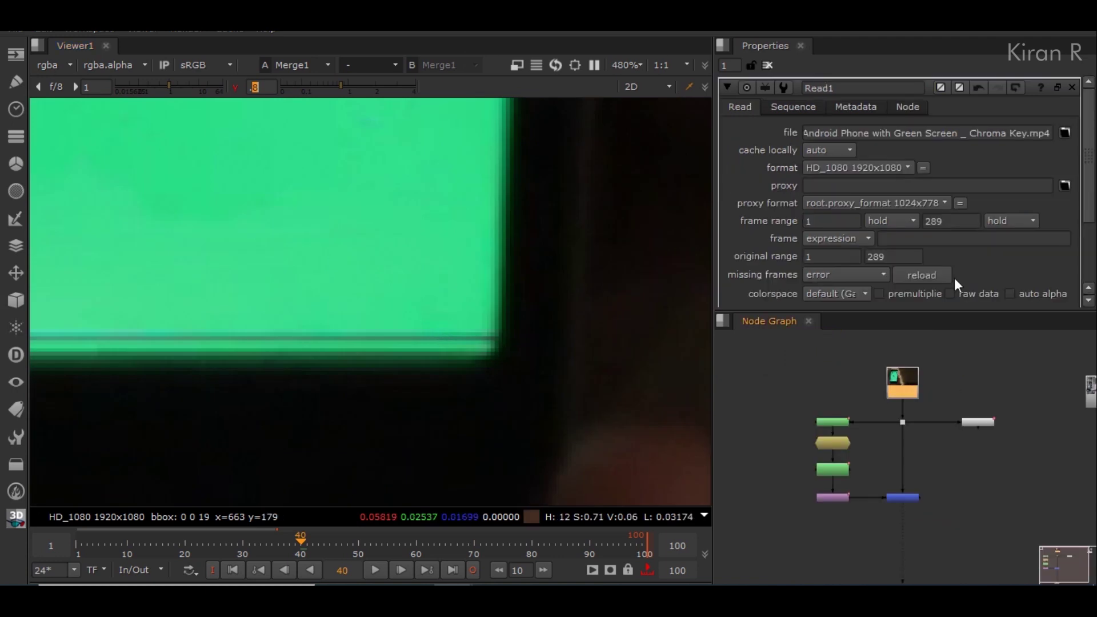
scroll(997, 194, down, 3)
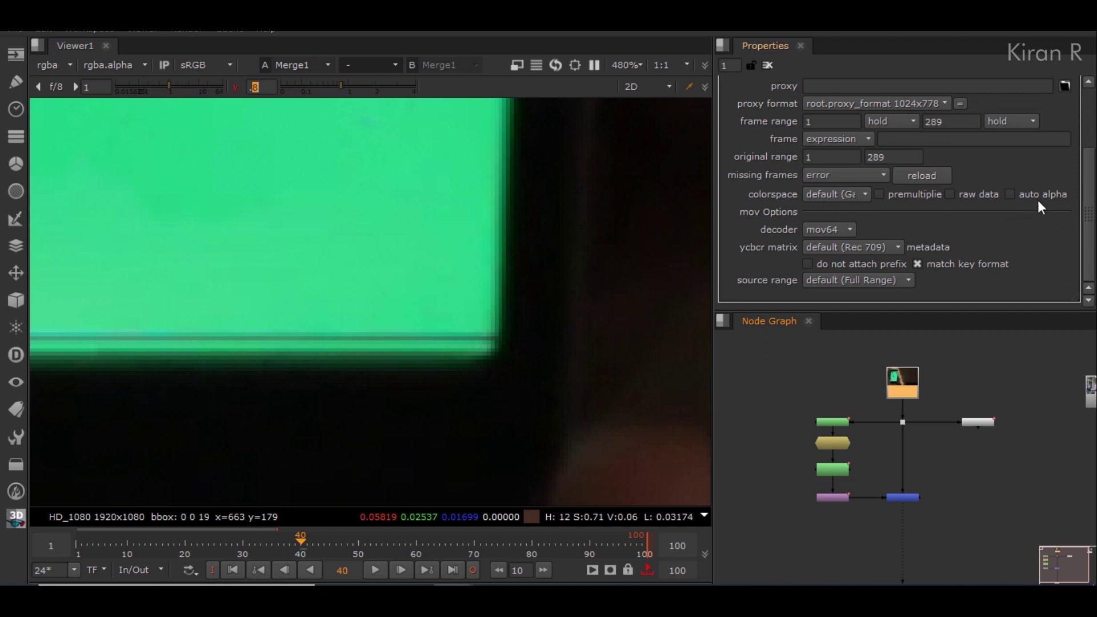
click(1015, 195)
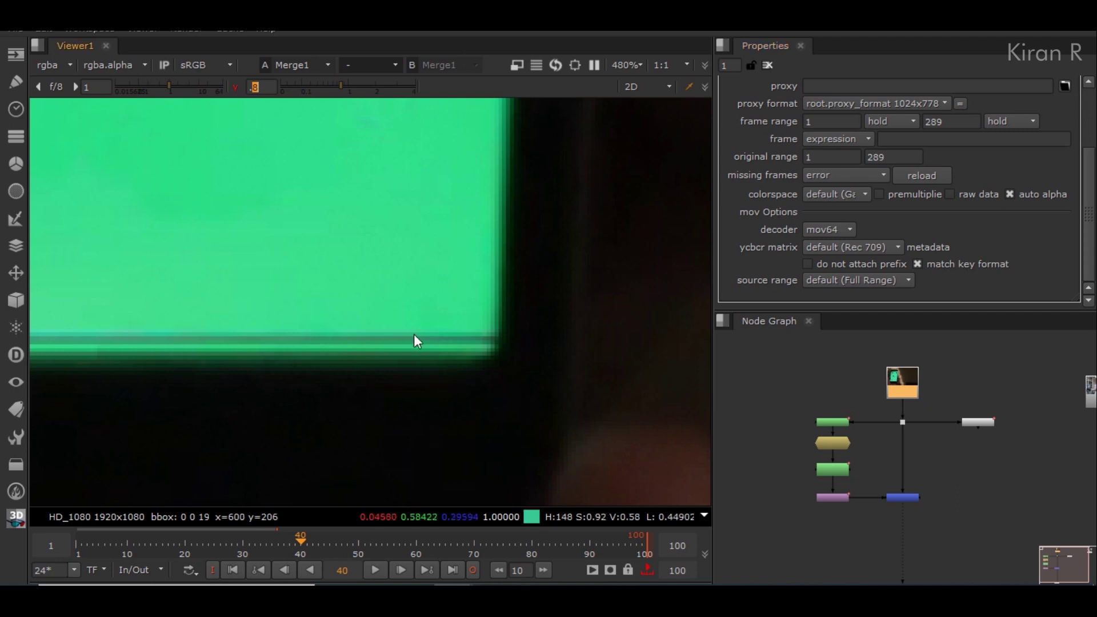
scroll(418, 336, down, 1)
middle_drag(429, 341, 546, 354)
scroll(514, 359, down, 1)
scroll(394, 366, down, 5)
middle_drag(106, 356, 197, 344)
scroll(197, 345, up, 5)
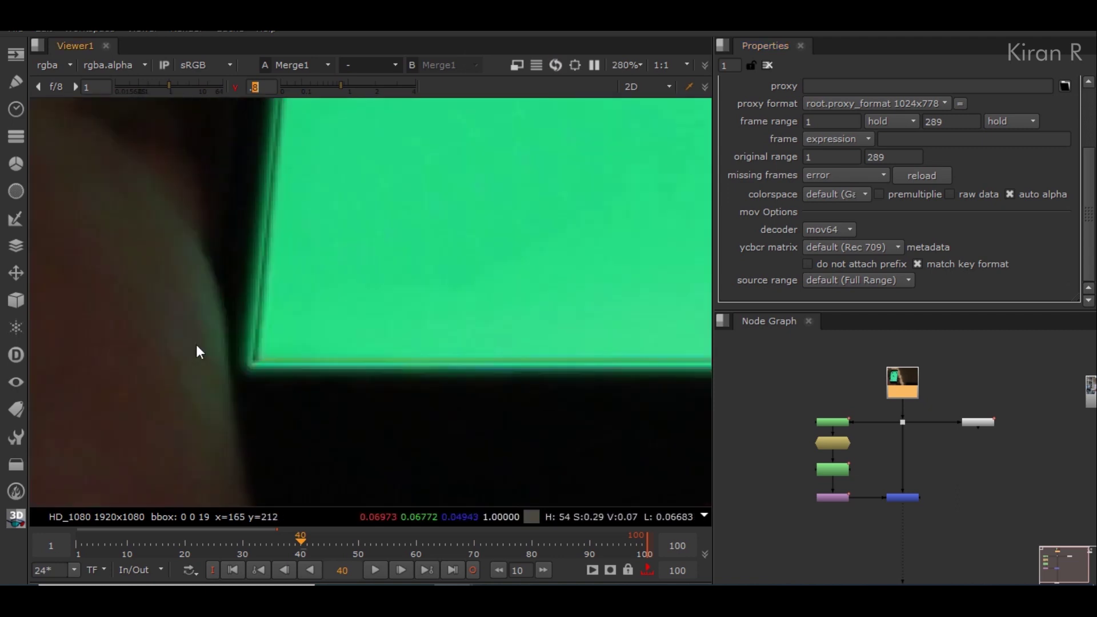
Set the feather of the Bezier1 shape in Roto1 to -21 and play back the merged clip
scroll(244, 369, up, 3)
scroll(817, 466, up, 4)
click(847, 478)
double_click(846, 478)
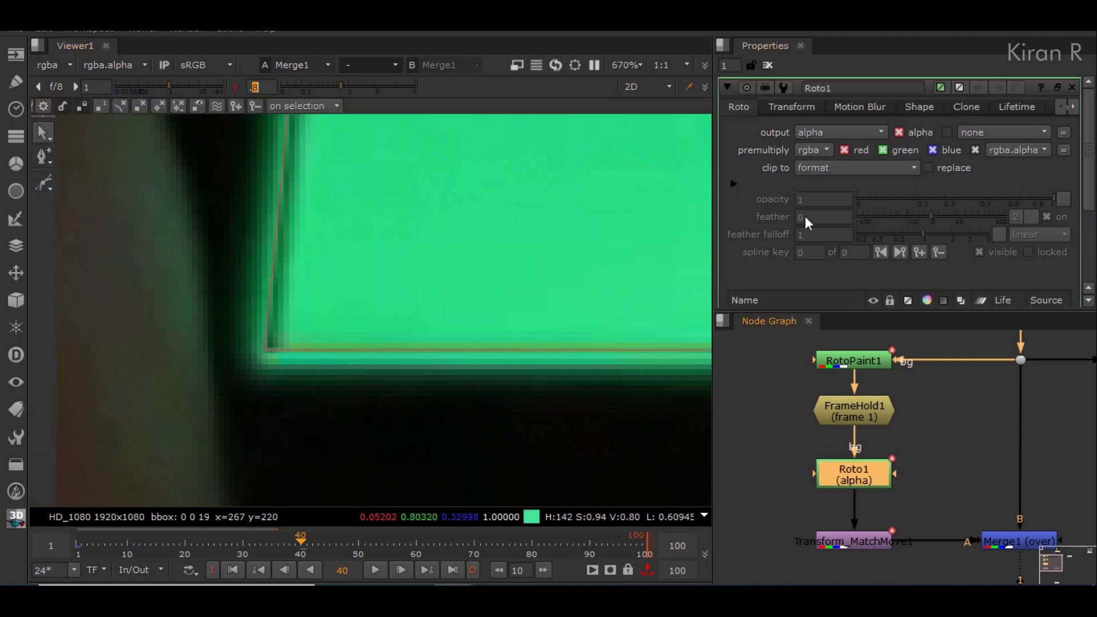
scroll(945, 251, down, 2)
click(796, 232)
key(f)
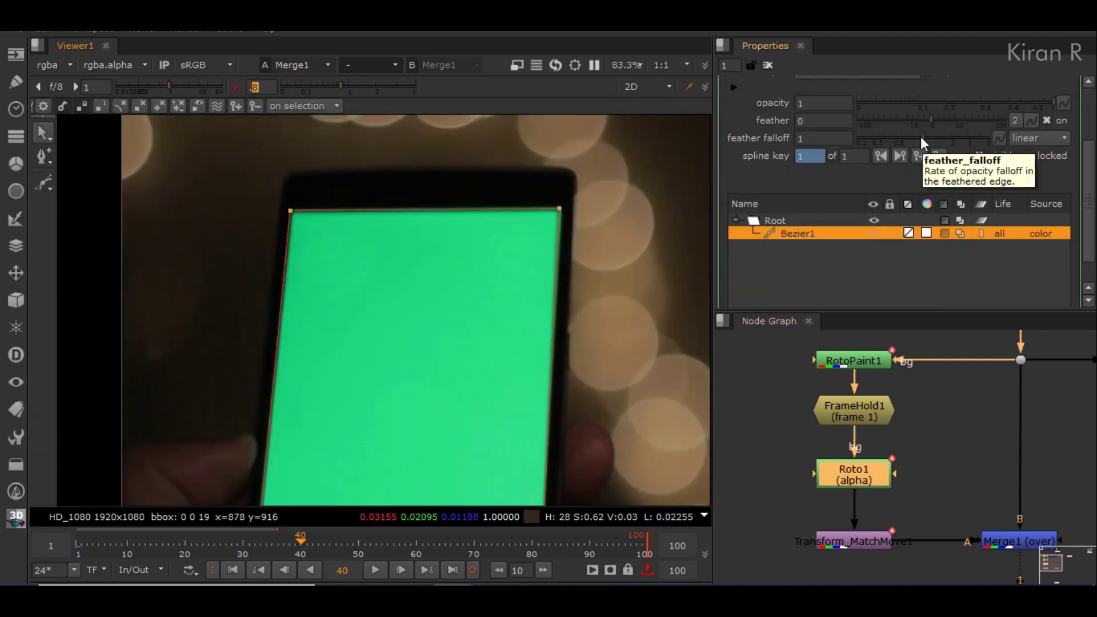
drag(930, 119, 897, 119)
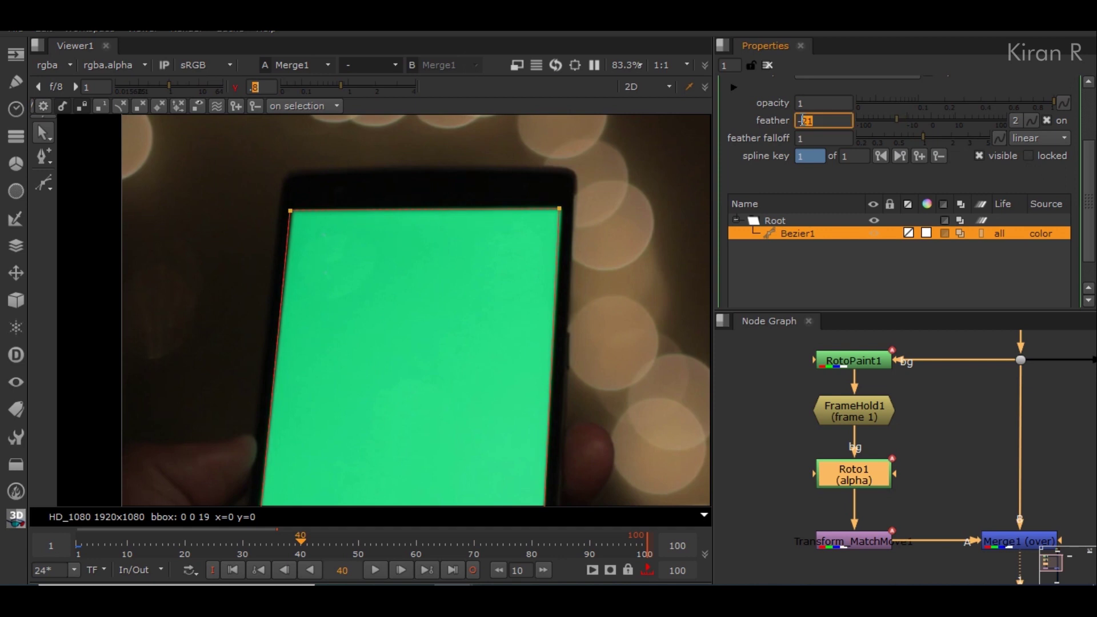
click(782, 284)
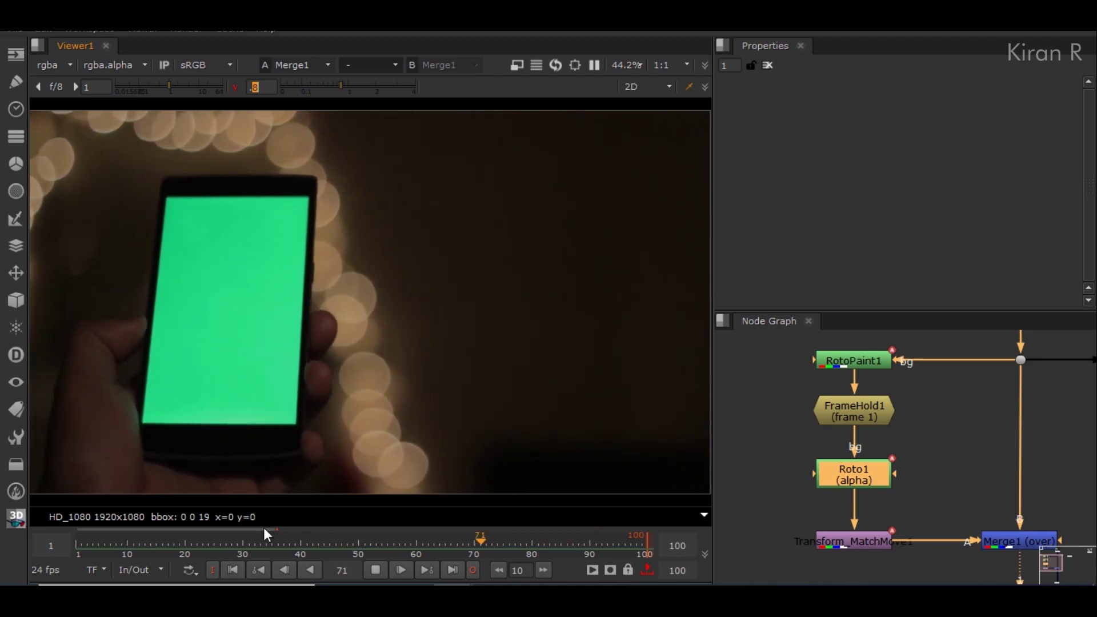
click(375, 570)
Add a Keylight node after Merge1, feeding Viewer1, and position it just below the merge
scroll(992, 434, down, 2)
scroll(992, 434, down, 3)
middle_drag(1015, 563, 944, 501)
scroll(944, 501, up, 3)
drag(931, 473, 932, 502)
middle_drag(964, 402, 961, 584)
click(910, 448)
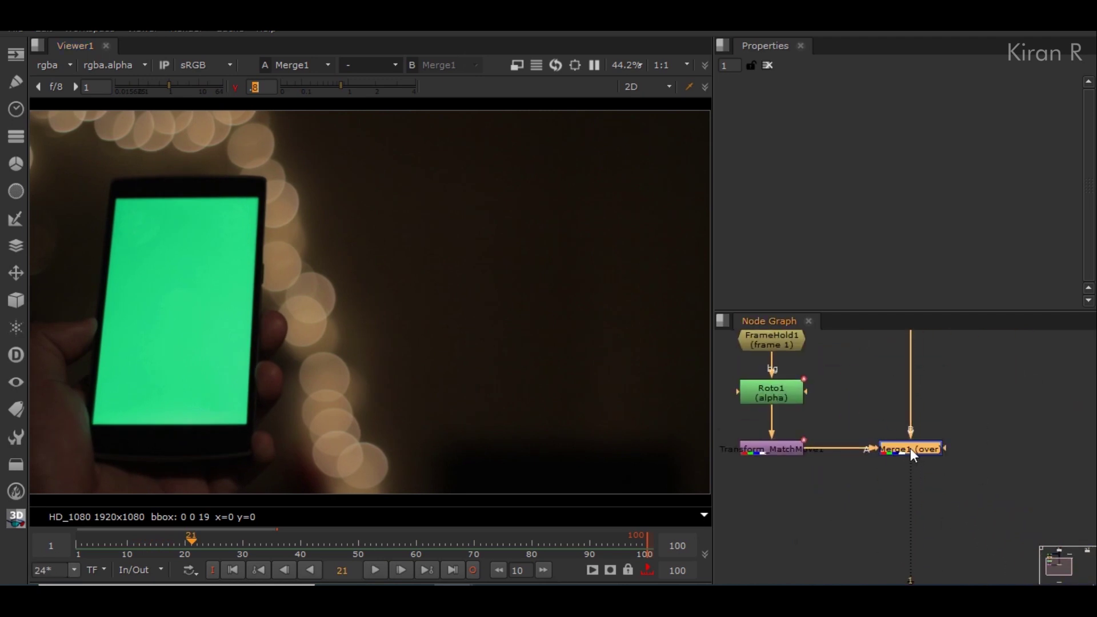
key(Tab)
text(keyl)
key(Return)
drag(910, 492, 910, 505)
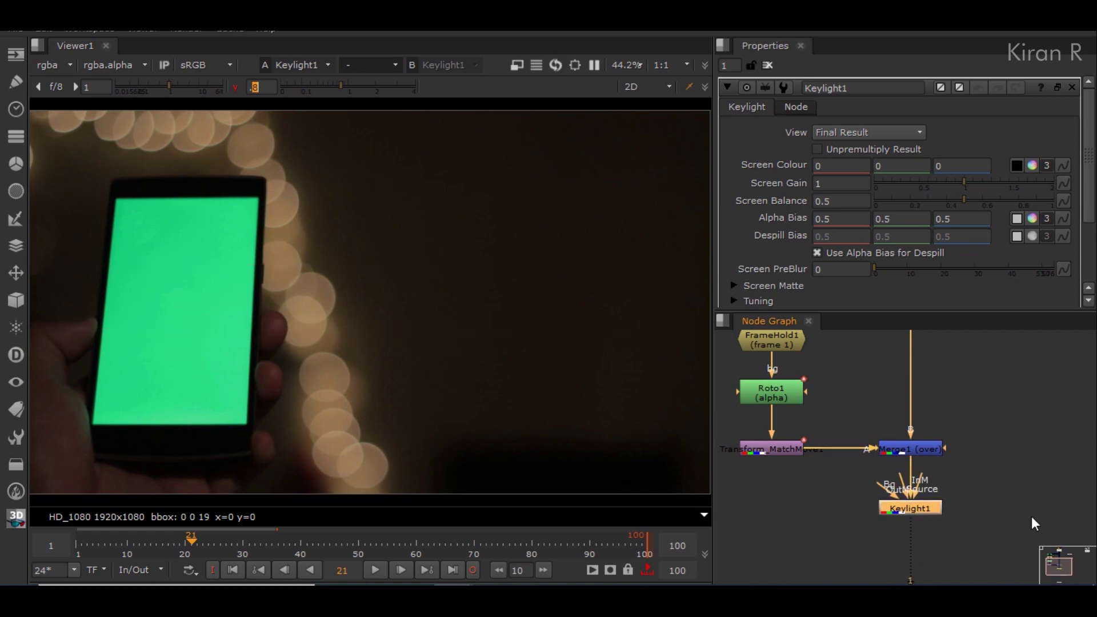
scroll(980, 489, up, 1)
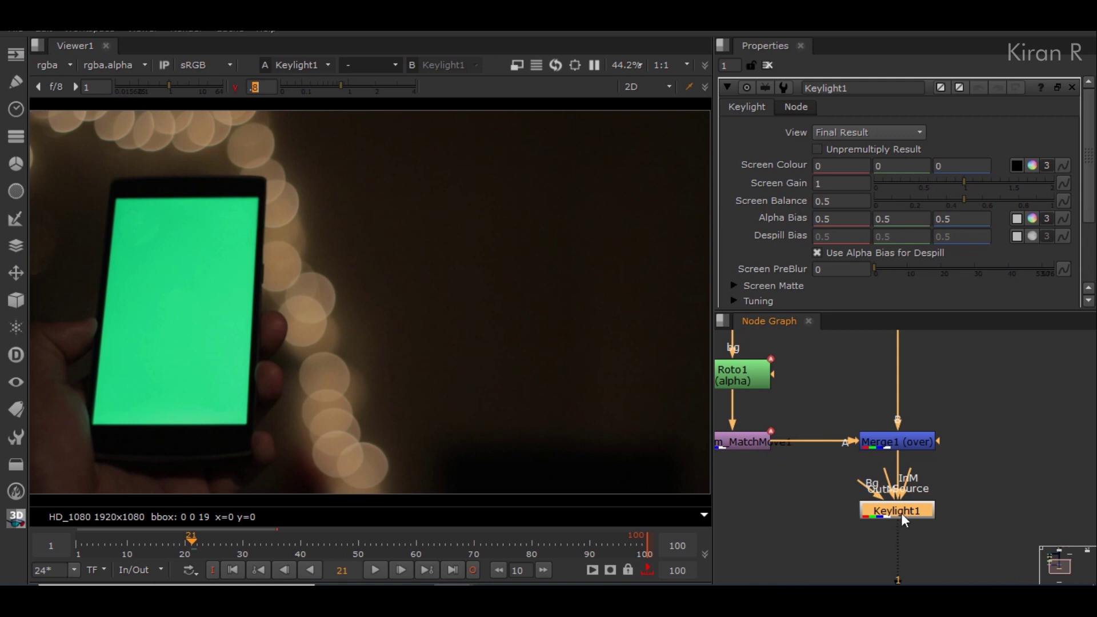
Sample the phone's green screen in the viewer as the Keylight1 screen colour
click(1013, 481)
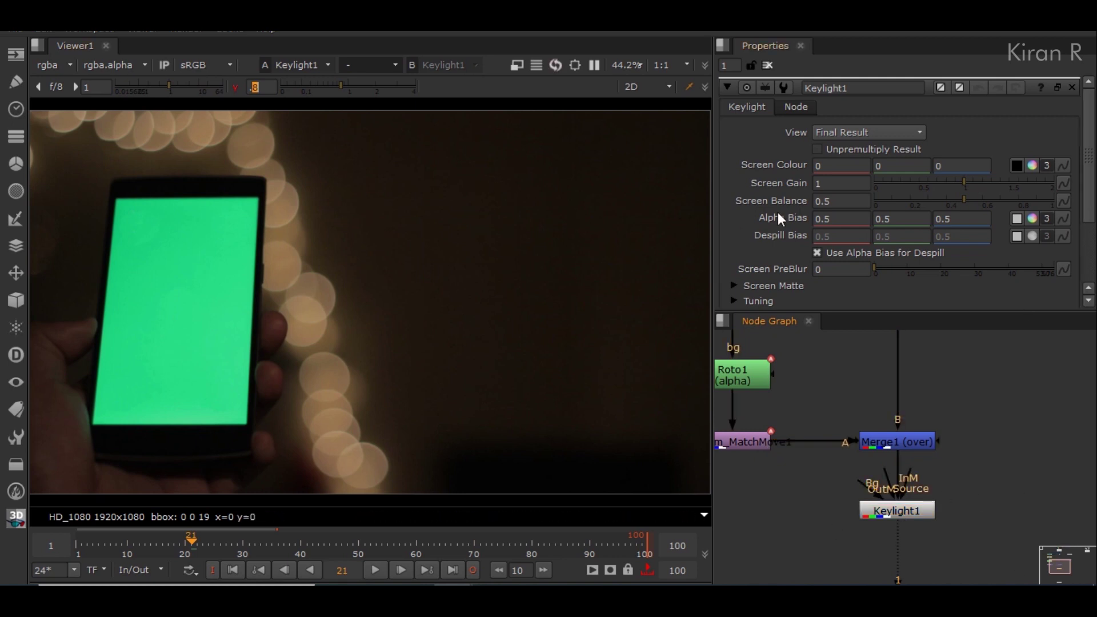
click(1017, 166)
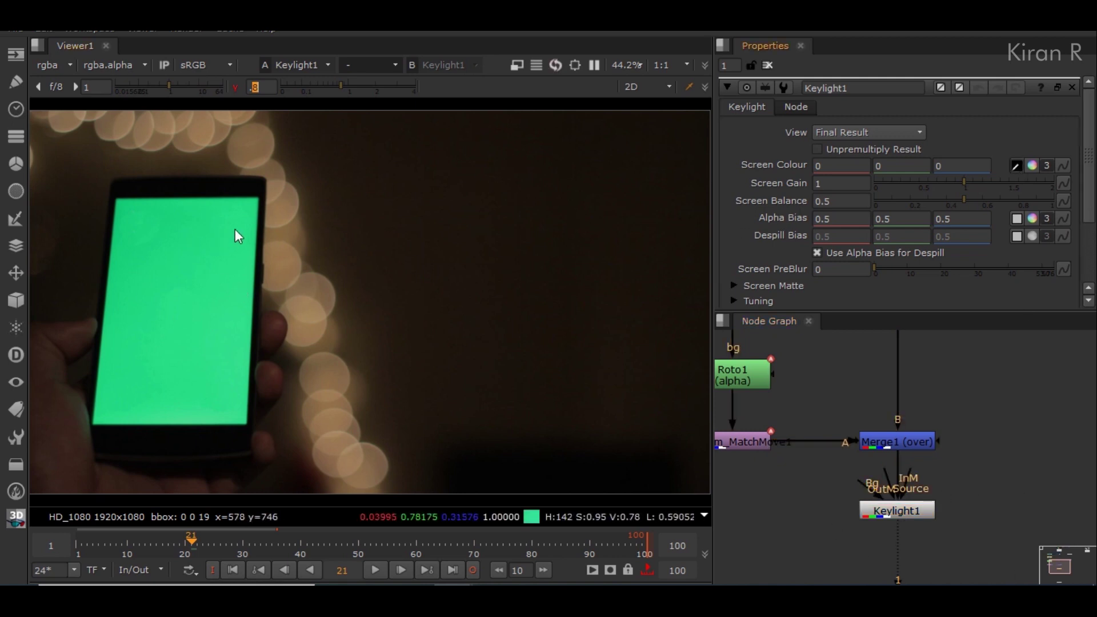
ctrl+click(234, 253)
middle_drag(283, 280, 407, 271)
Set Clip Black to 0.3 in Keylight1's Screen Matte settings and view the alpha channel
scroll(1018, 218, down, 3)
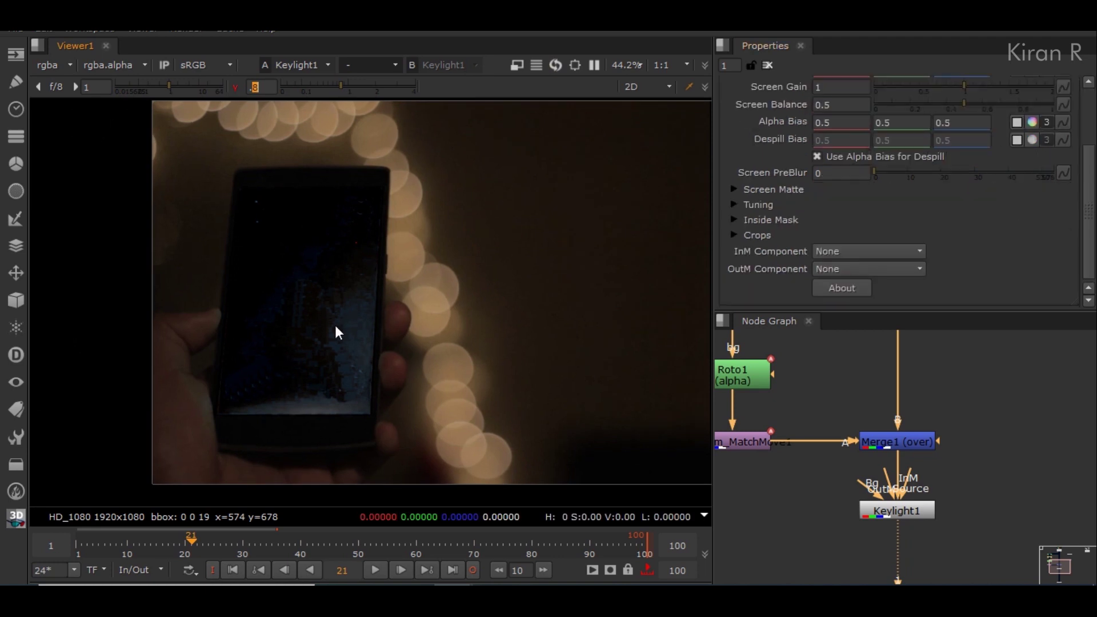
click(735, 189)
click(735, 188)
click(735, 187)
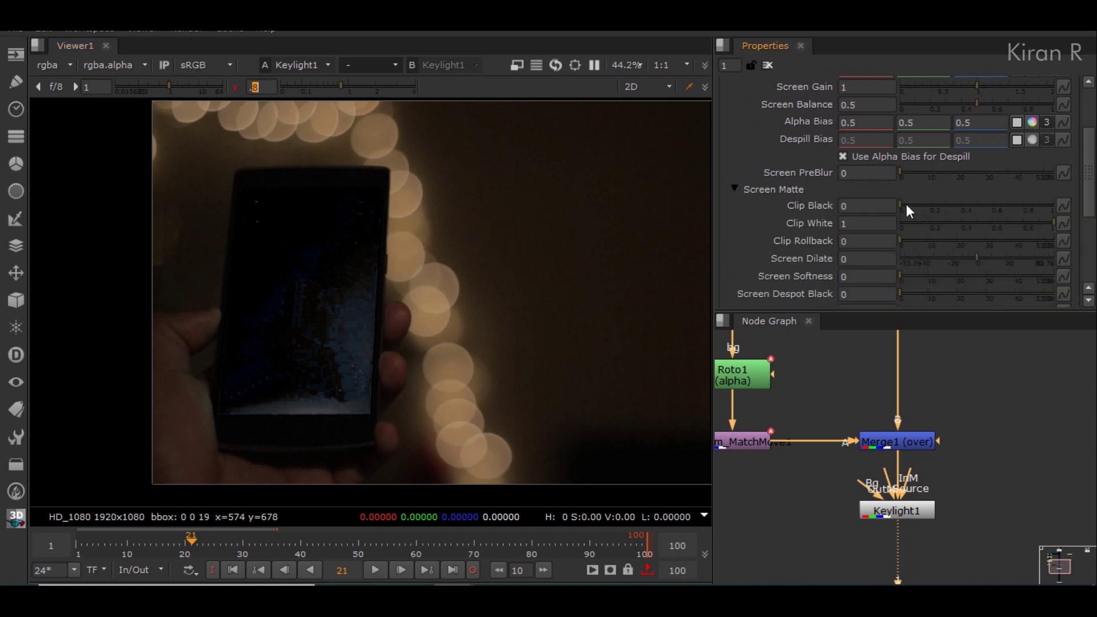
drag(900, 205, 946, 205)
middle_click(376, 314)
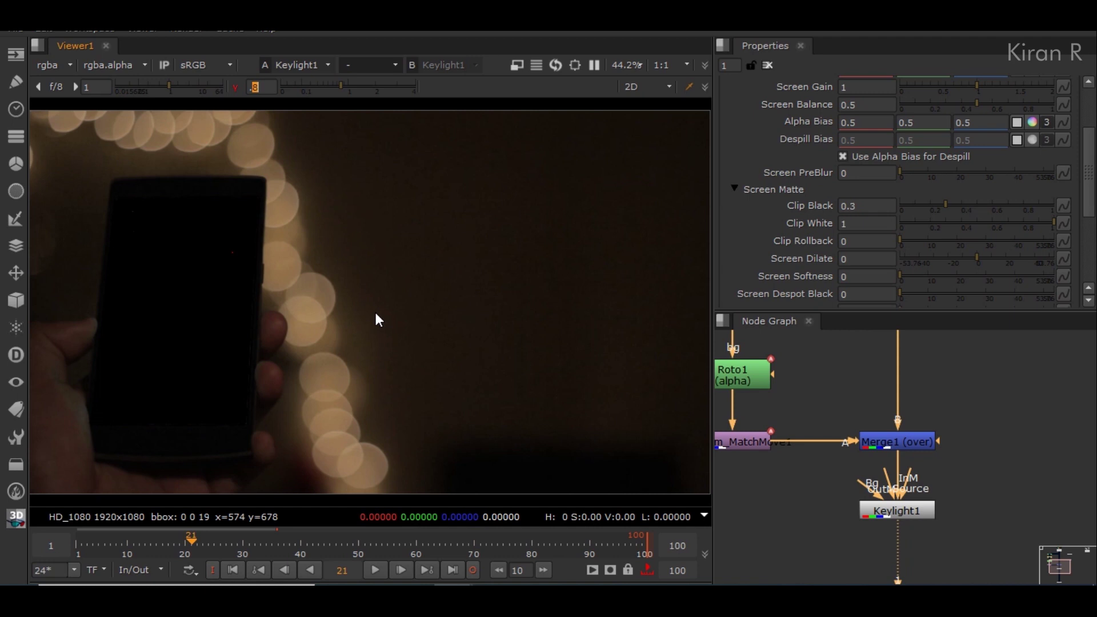
key(a)
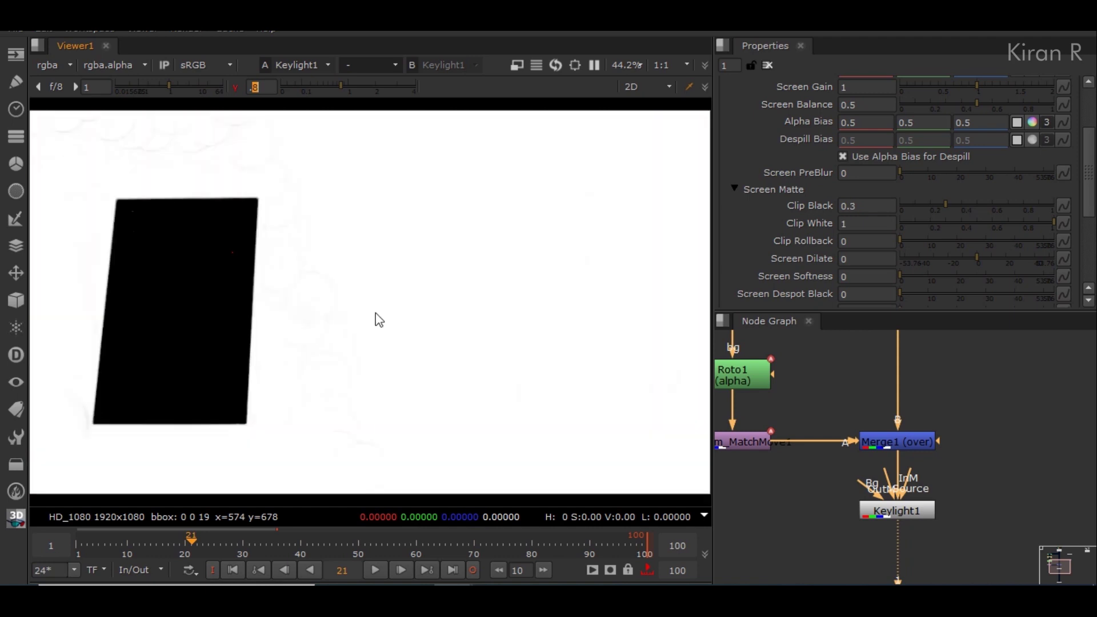
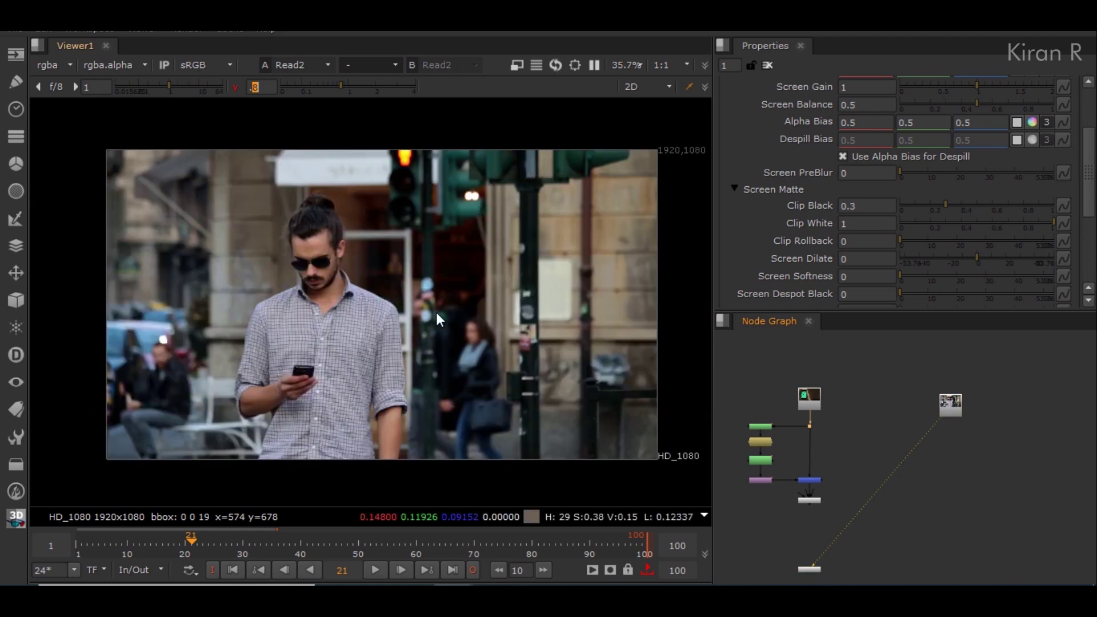
Play the Read2 street clip, stop it, and return to the first frame
click(376, 574)
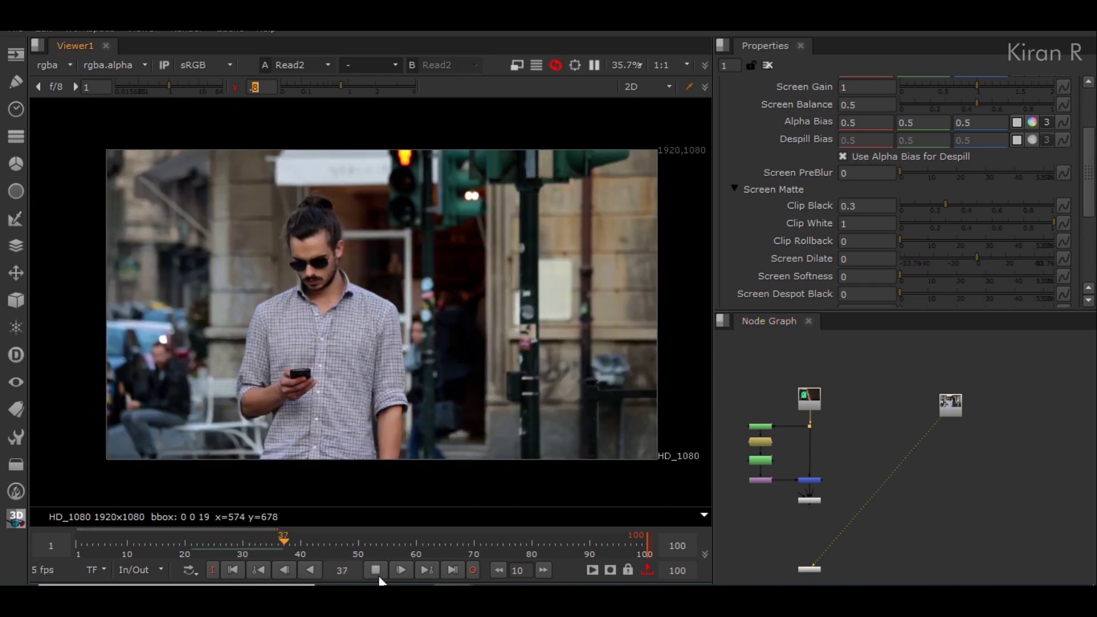
click(376, 570)
click(232, 569)
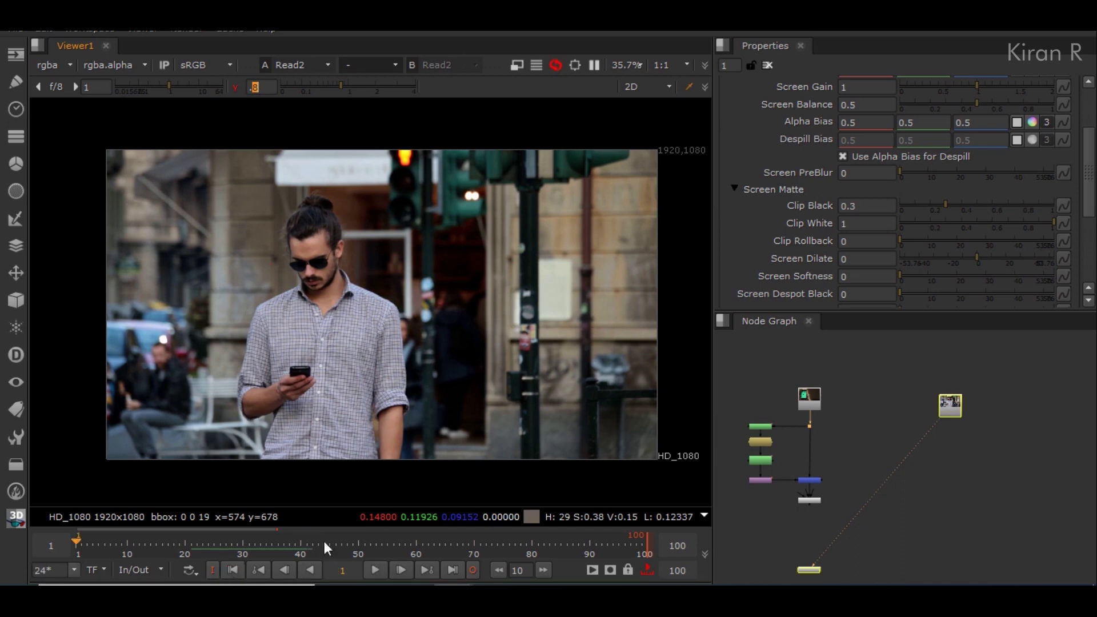
Duplicate Transform_MatchMove1 and place the copy under Read2, fed by the street clip and displayed in the viewer
middle_drag(879, 479, 909, 458)
scroll(830, 437, up, 5)
click(813, 450)
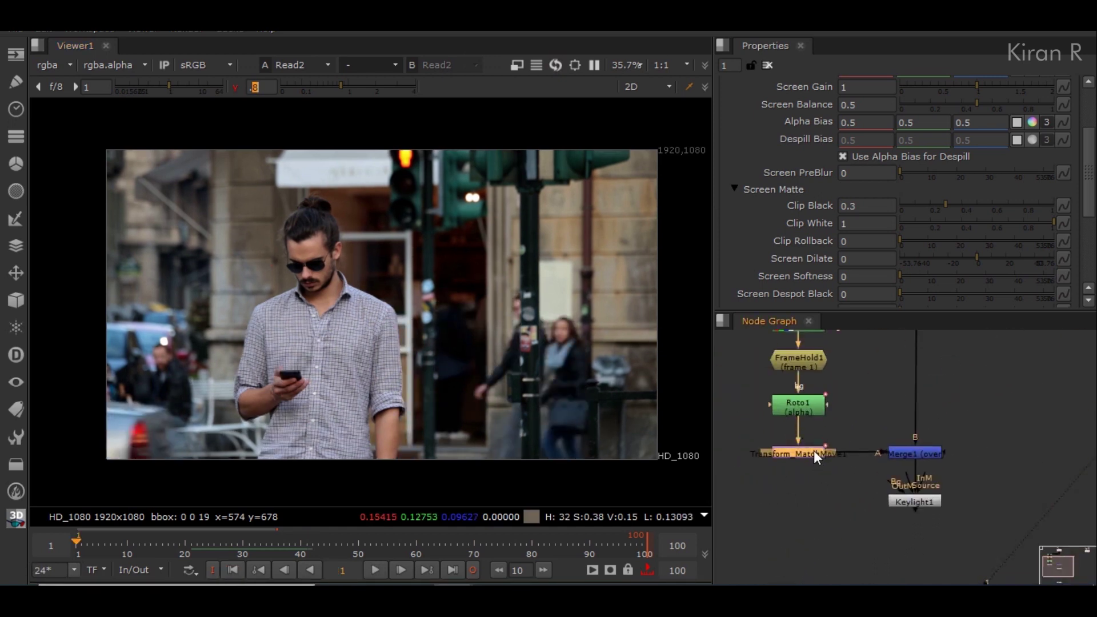
click(947, 418)
scroll(950, 438, down, 5)
middle_drag(1086, 413, 984, 446)
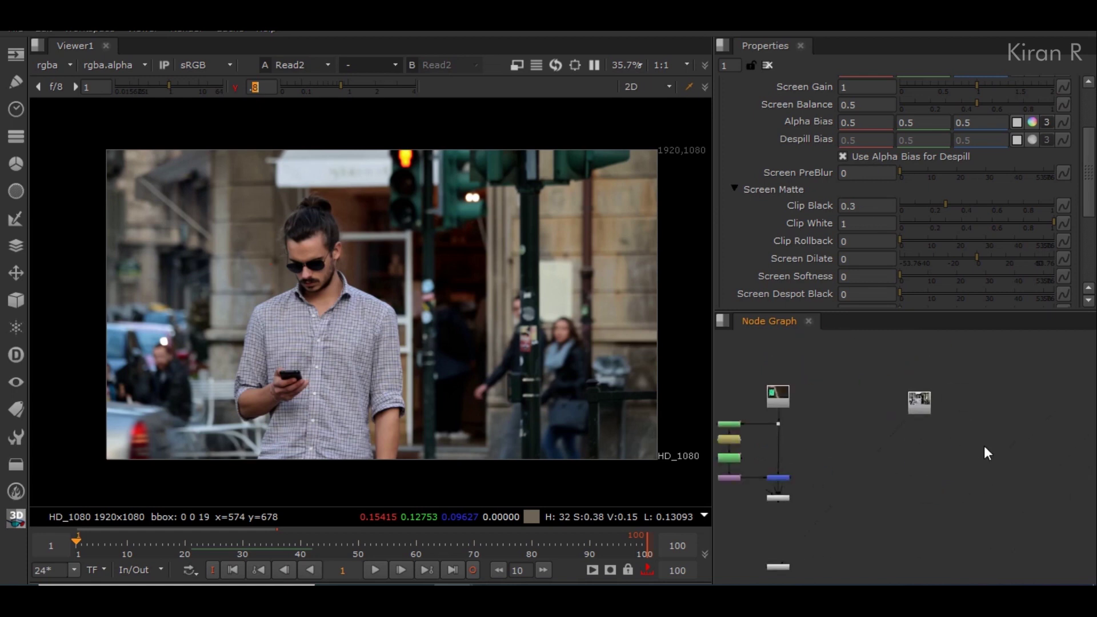
key(ctrl+v)
scroll(949, 445, up, 4)
drag(942, 445, 887, 427)
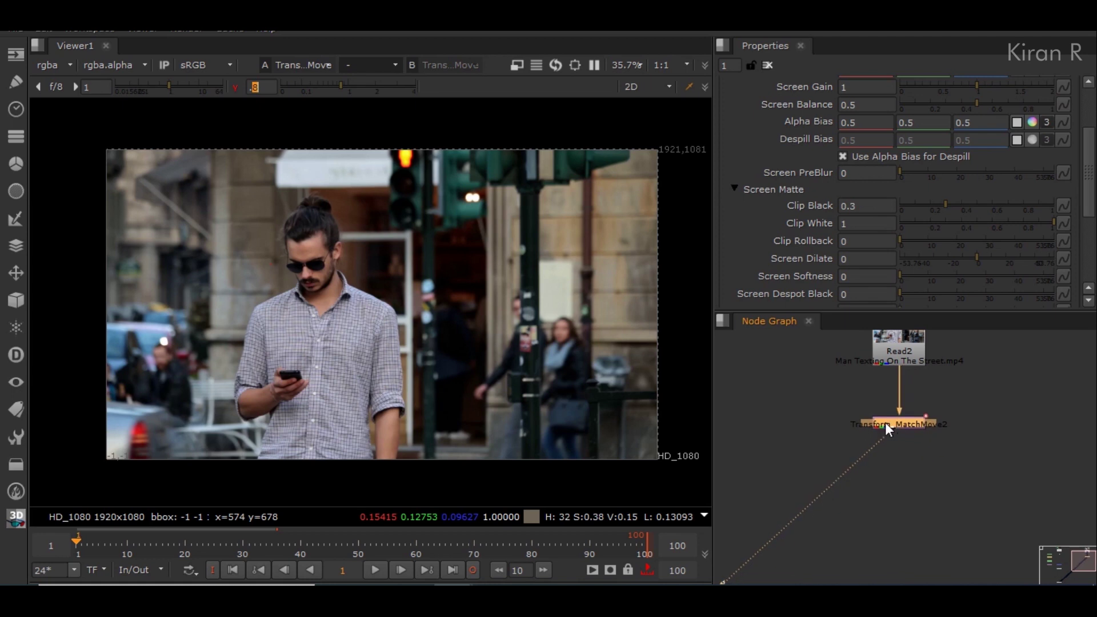
Play the match-moved street clip to check its motion, stop it, and return to the first frame
scroll(463, 301, down, 3)
scroll(379, 424, up, 2)
click(374, 569)
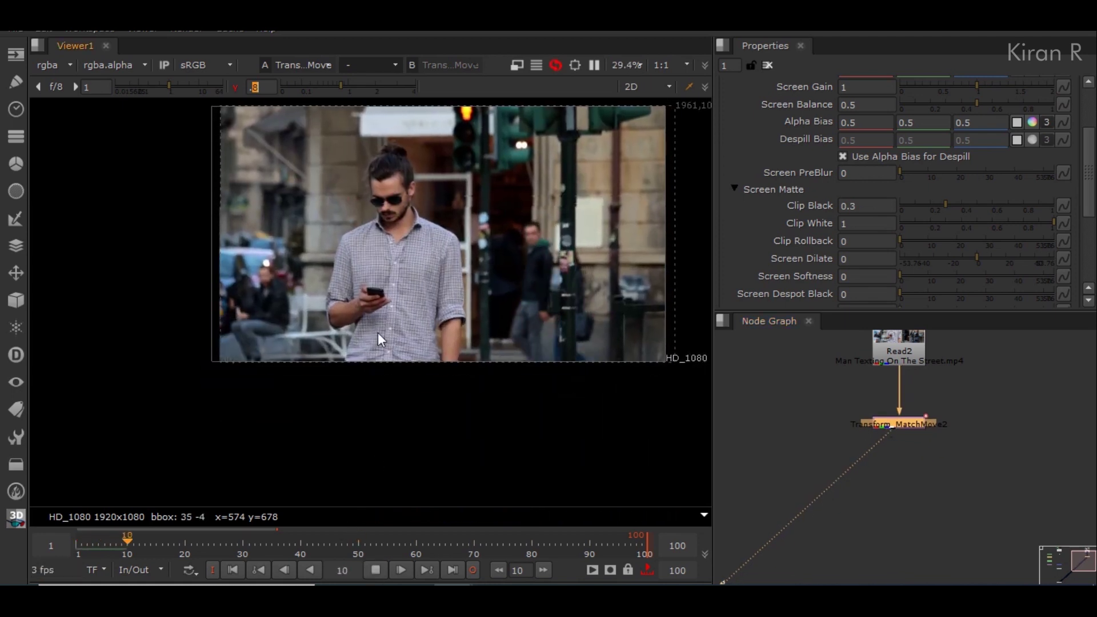
click(376, 571)
click(233, 570)
scroll(351, 437, up, 4)
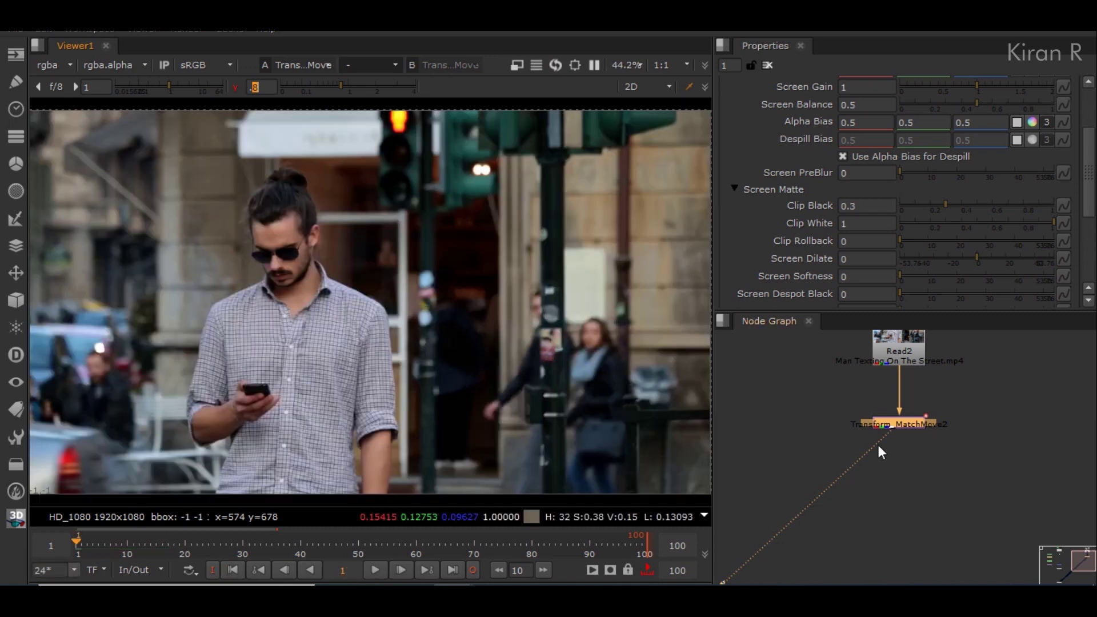
Insert a Transform node between Read2 and Transform_MatchMove2, spacing the nodes out vertically
drag(904, 424, 904, 497)
scroll(911, 418, down, 3)
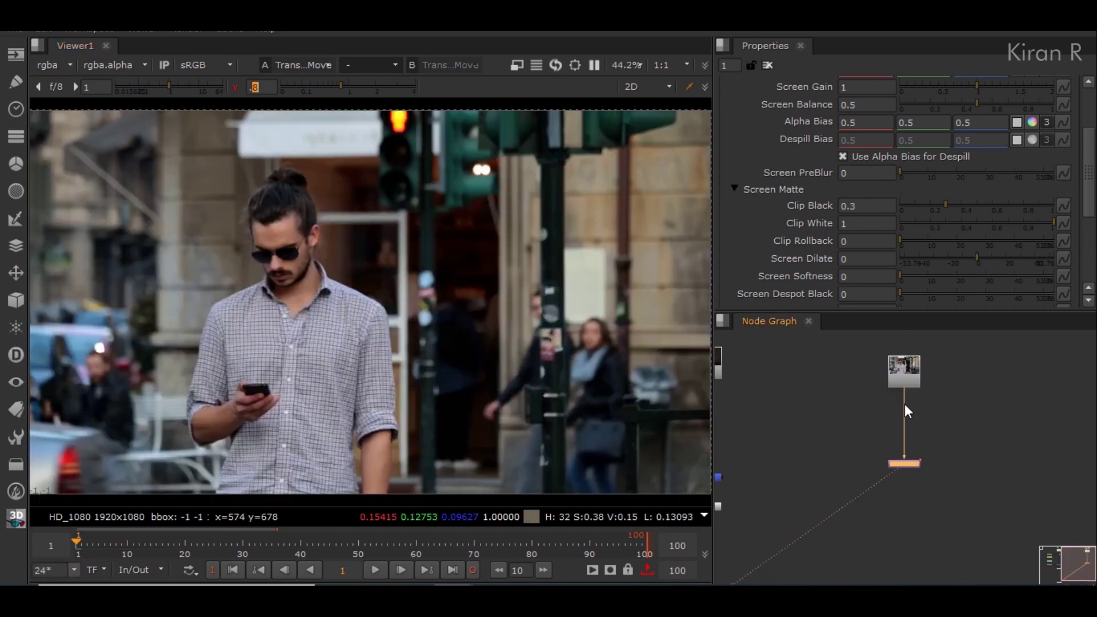
click(905, 376)
key(t)
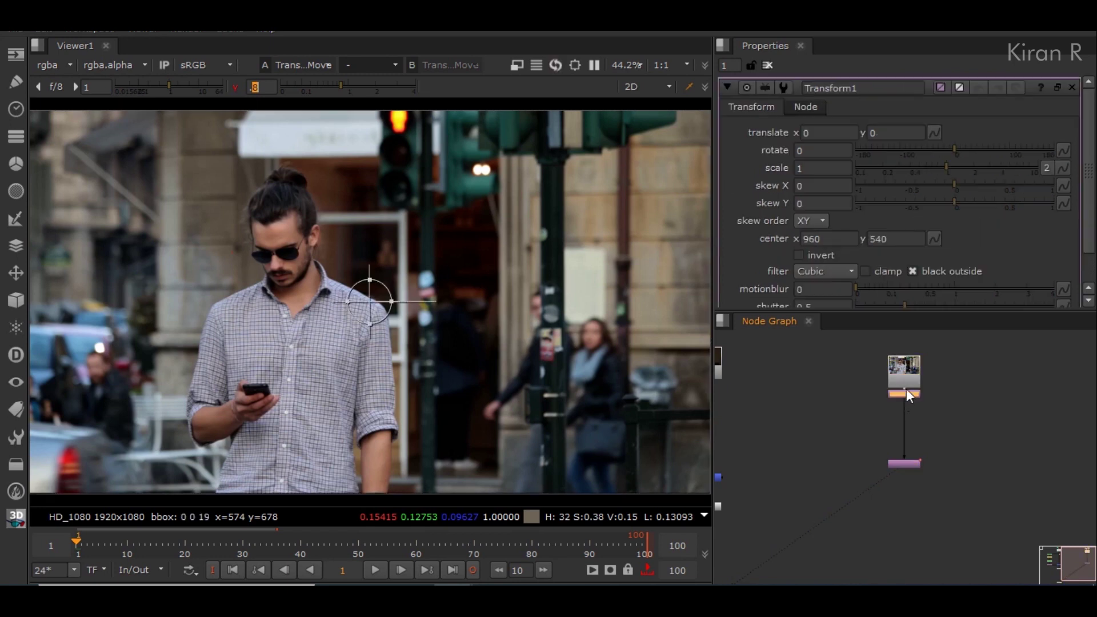
drag(909, 422, 909, 433)
Set Transform1's scale to 0.6 and close its properties
click(800, 168)
text(0.6)
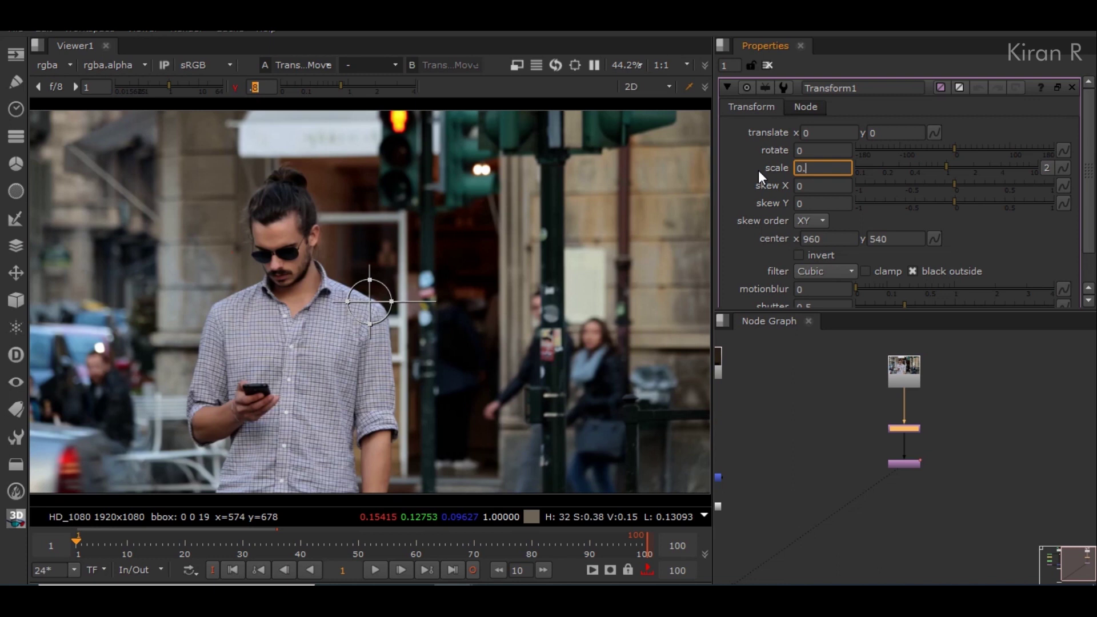
key(Return)
scroll(336, 405, down, 4)
scroll(370, 457, up, 2)
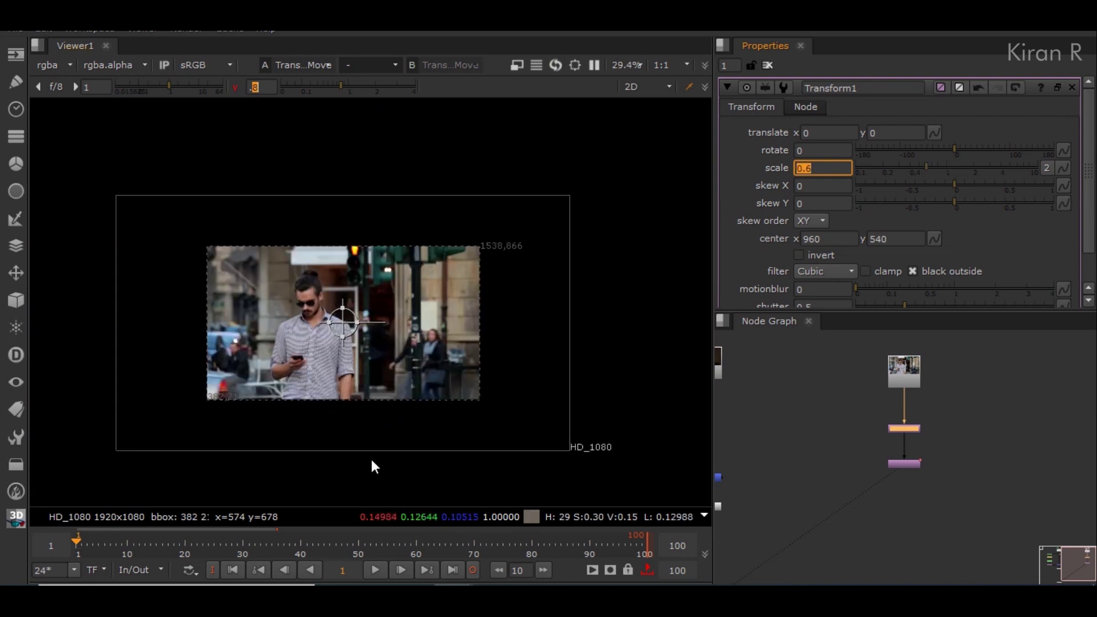
click(1073, 88)
Try adding a Merge node between Keylight1 and Viewer1
middle_drag(848, 435, 1068, 349)
scroll(1067, 349, up, 1)
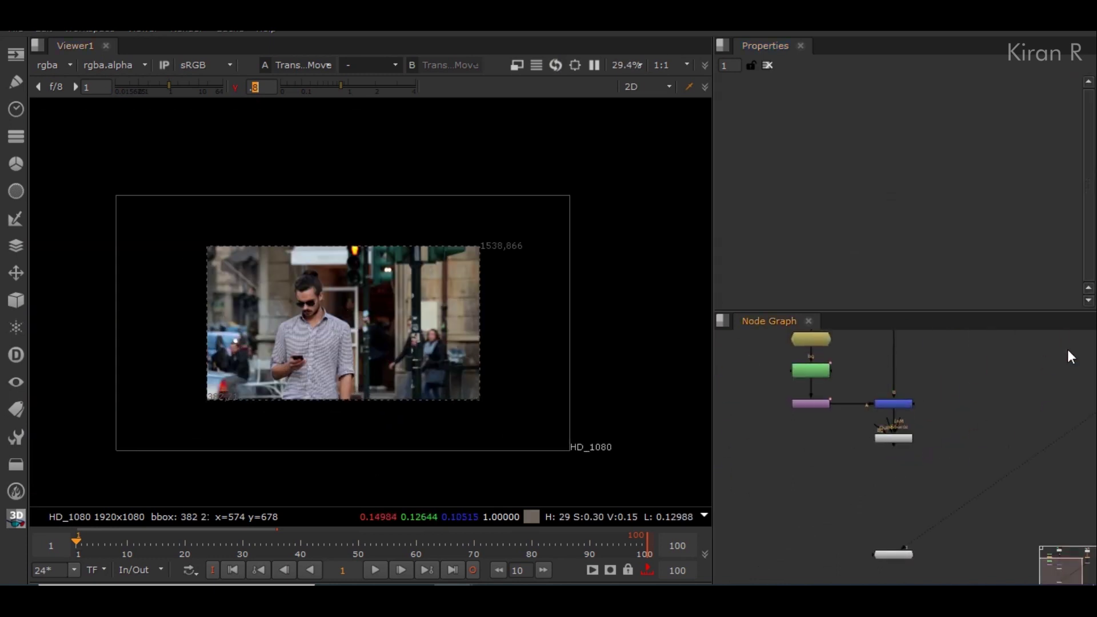
scroll(907, 471, up, 3)
click(888, 421)
click(890, 493)
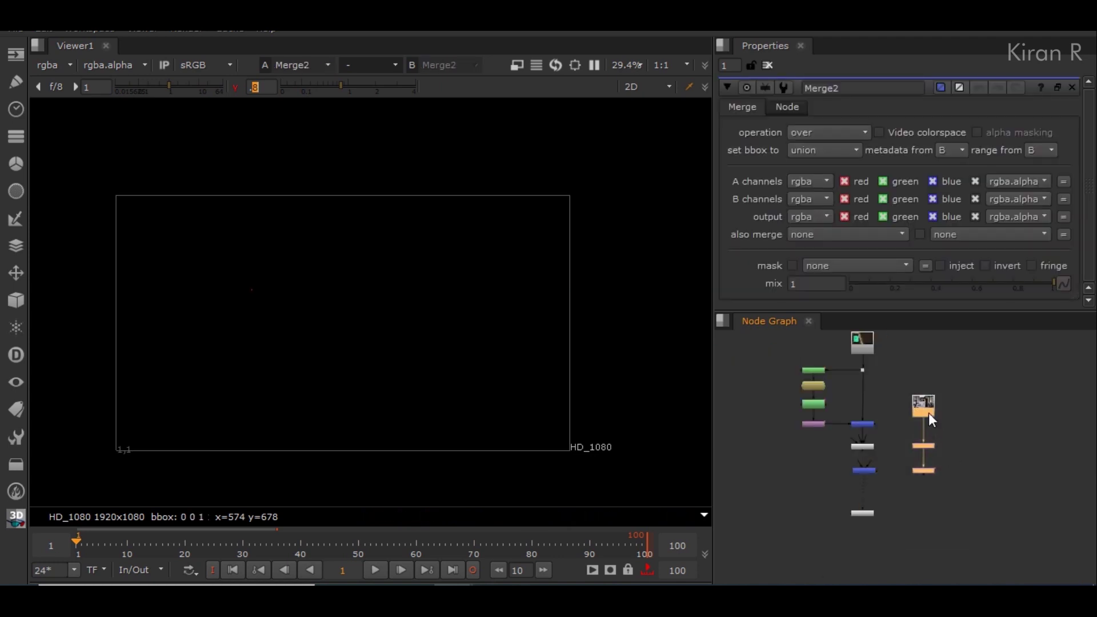
Move the Read2 branch farther away from the main footage branch and delete the Merge2 node
drag(928, 413, 991, 377)
click(911, 444)
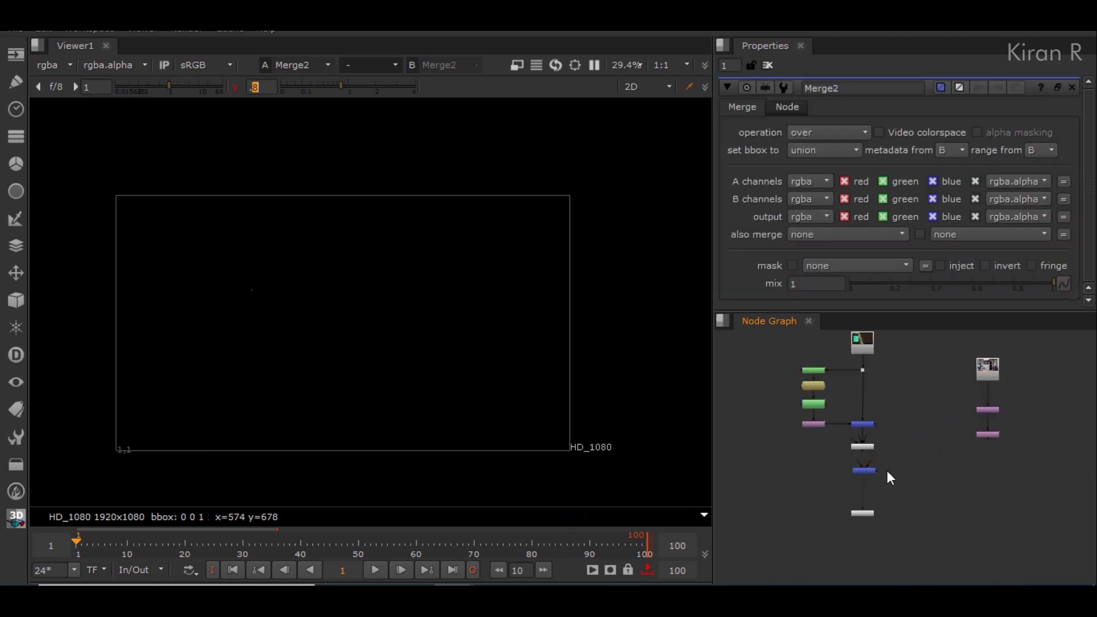
key(Delete)
Add a new unconnected Merge node set to over between Keylight1 and Viewer1
scroll(849, 479, up, 4)
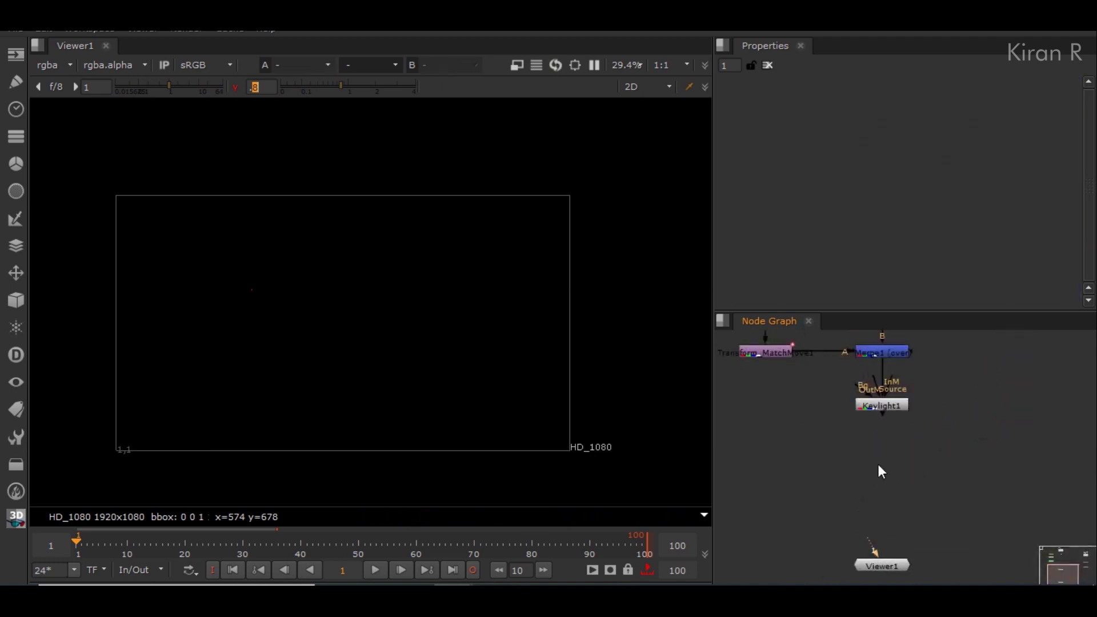
key(Tab)
text(merge)
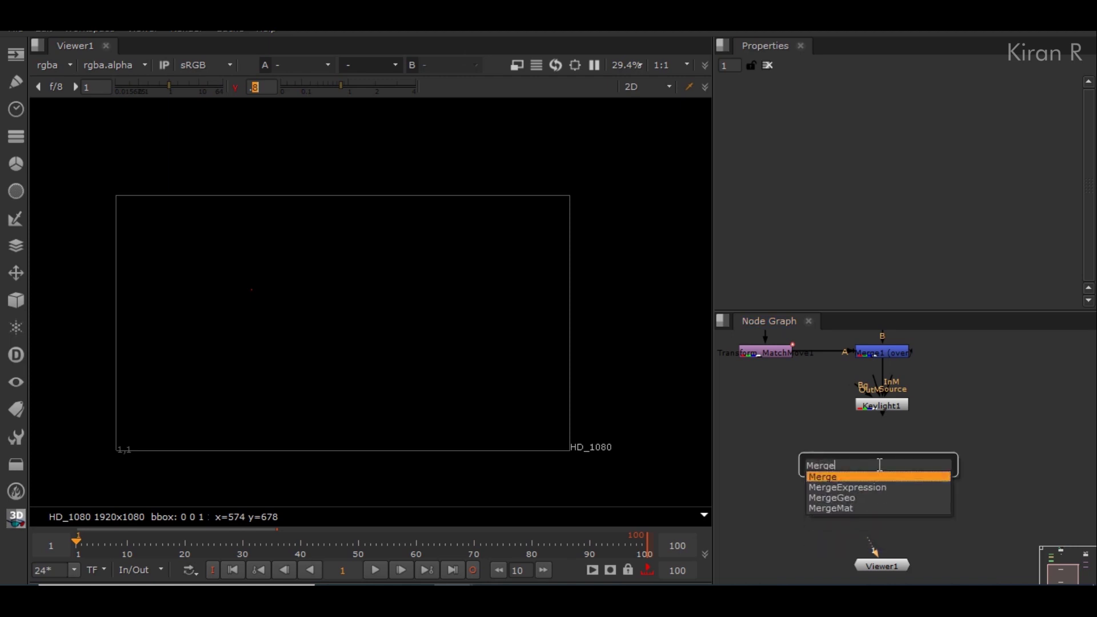
key(Return)
scroll(877, 461, up, 2)
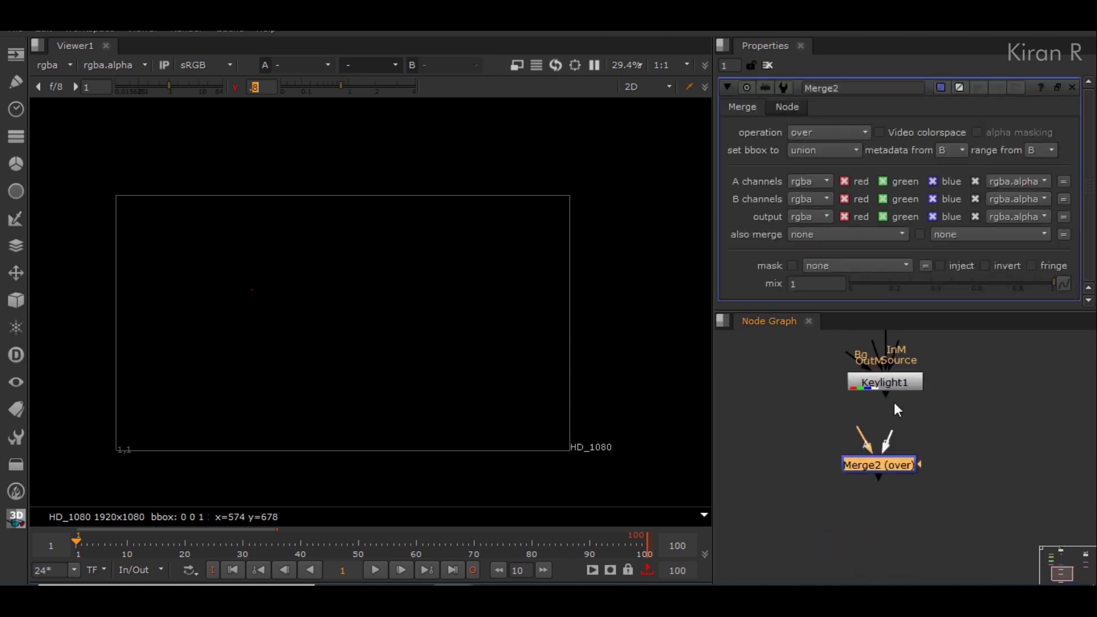
Connect Merge2's A input to Transform_MatchMove2, move the Read2 branch closer to the main branch, and view Merge2's output
scroll(935, 473, down, 5)
scroll(908, 462, down, 3)
scroll(942, 423, up, 3)
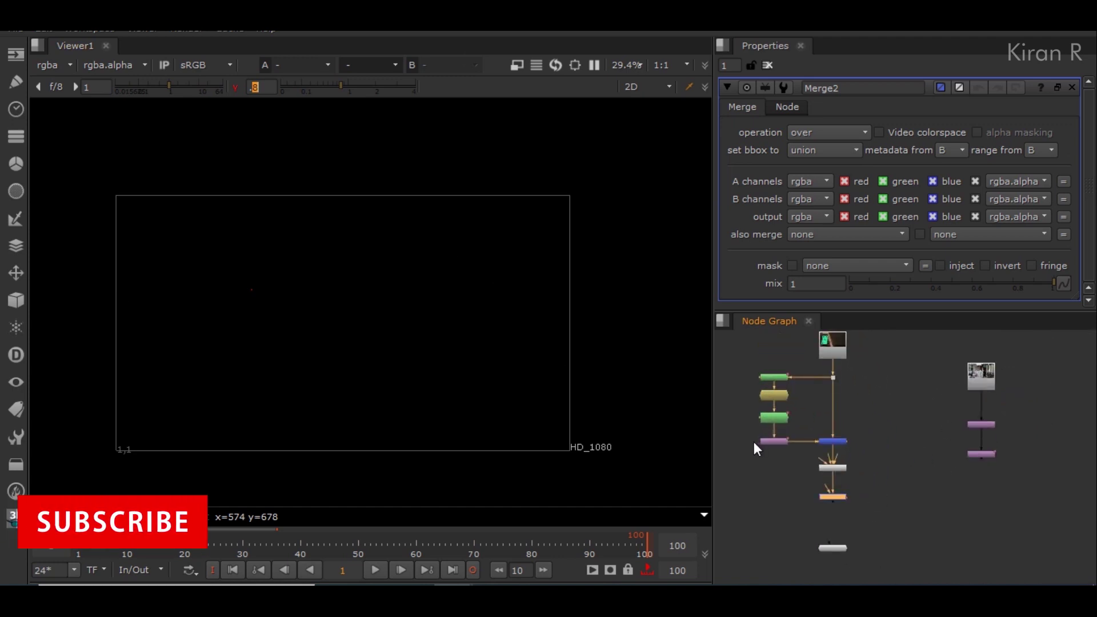
drag(827, 479, 979, 456)
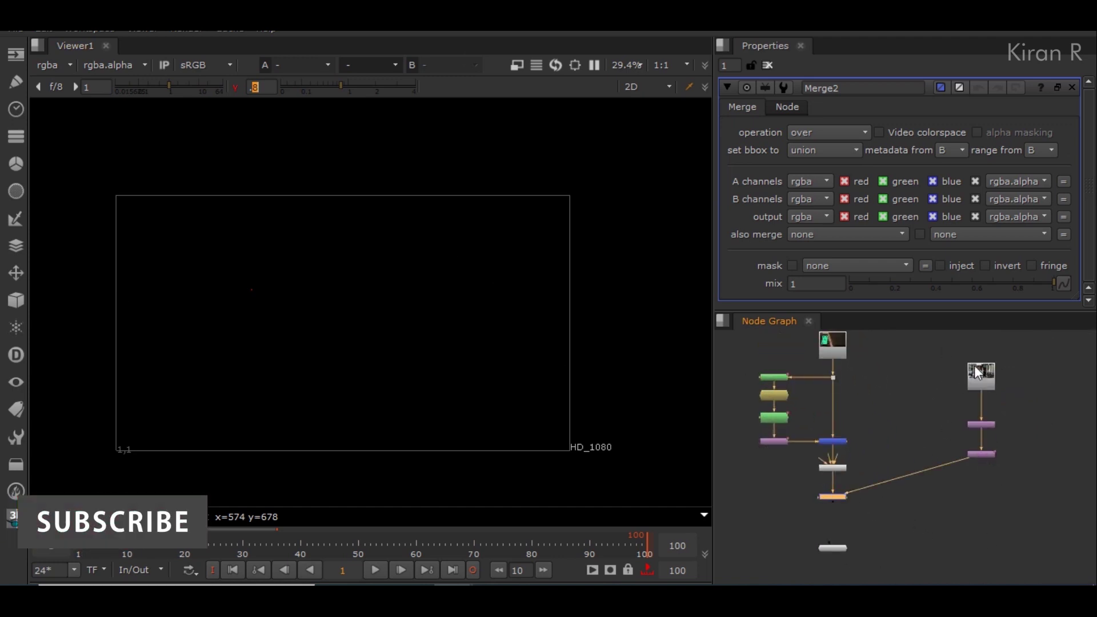
drag(954, 338, 967, 465)
mouse_move(832, 549)
mouse_down()
mouse_move(829, 579)
mouse_move(829, 565)
mouse_up()
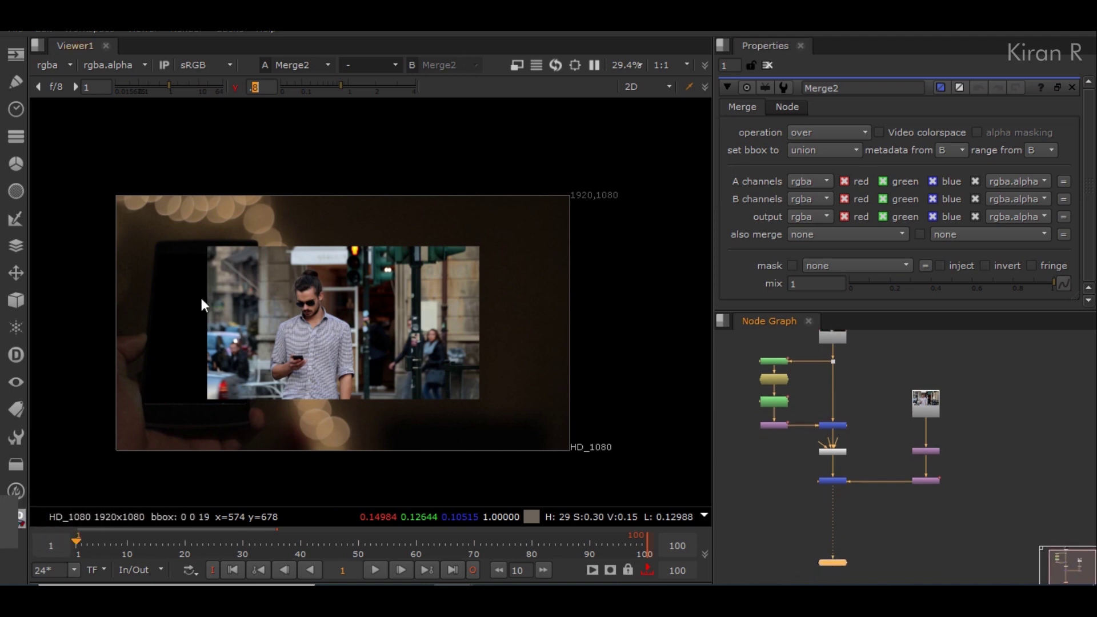
Reposition the street video over the phone with Transform1, translating it to about x -340, y -28
scroll(230, 323, up, 4)
scroll(230, 324, down, 4)
middle_drag(213, 356, 262, 343)
scroll(261, 342, up, 3)
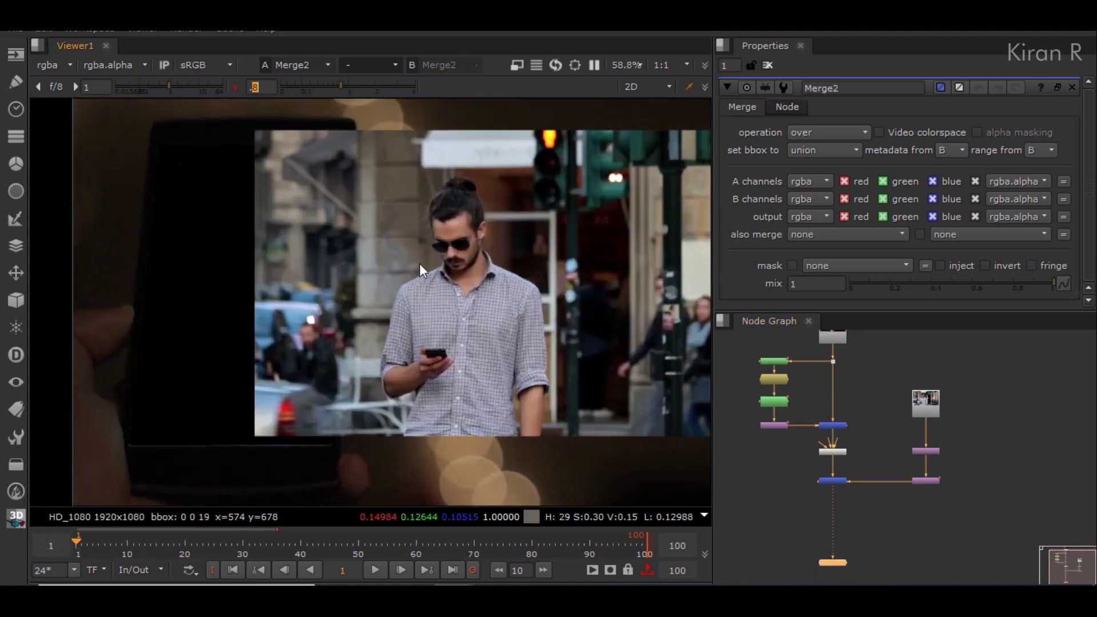
scroll(467, 283, down, 2)
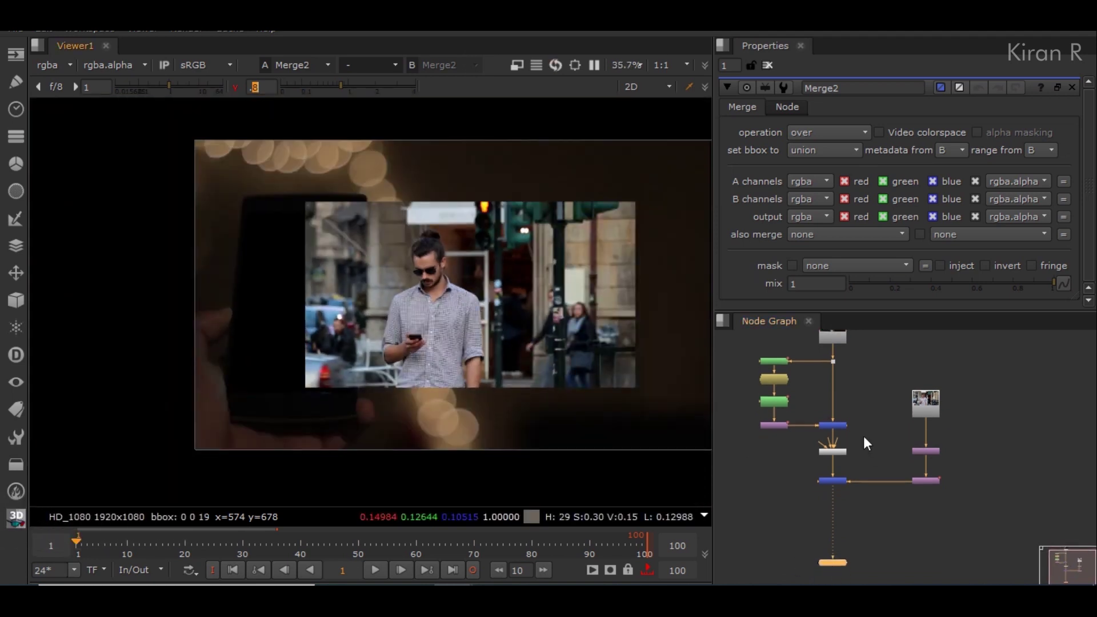
scroll(864, 443, up, 4)
double_click(992, 455)
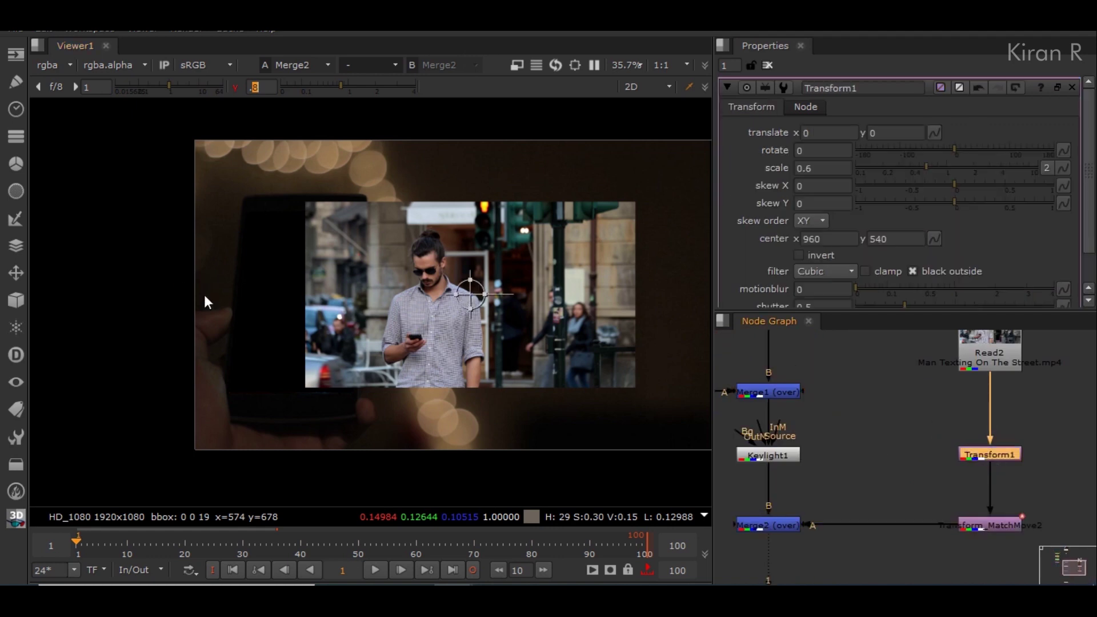
scroll(467, 284, up, 1)
drag(469, 291, 333, 301)
middle_drag(263, 328, 366, 342)
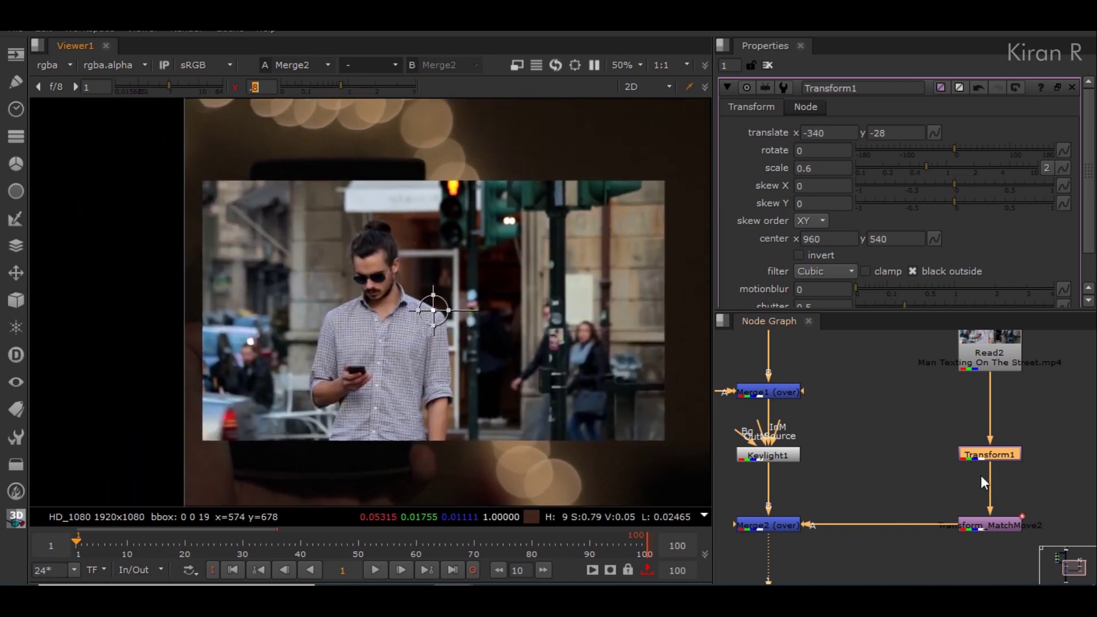
Insert a temporary Multiply node between Transform1 and Transform_MatchMove2 to dim the street video
scroll(982, 480, down, 2)
drag(994, 457, 998, 424)
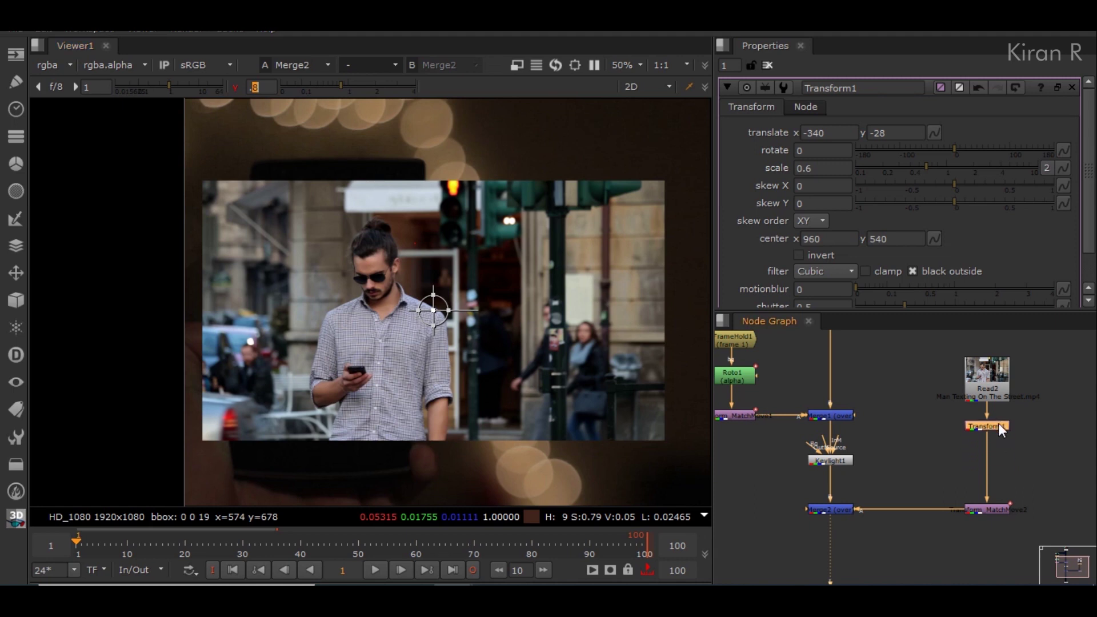
key(Tab)
text(mul)
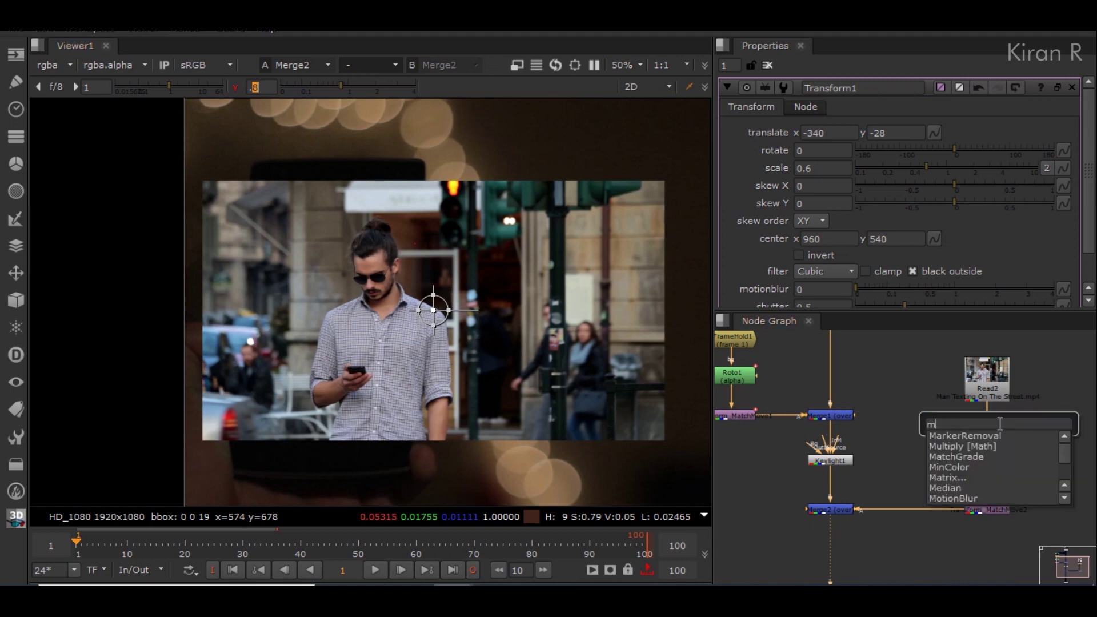
key(Return)
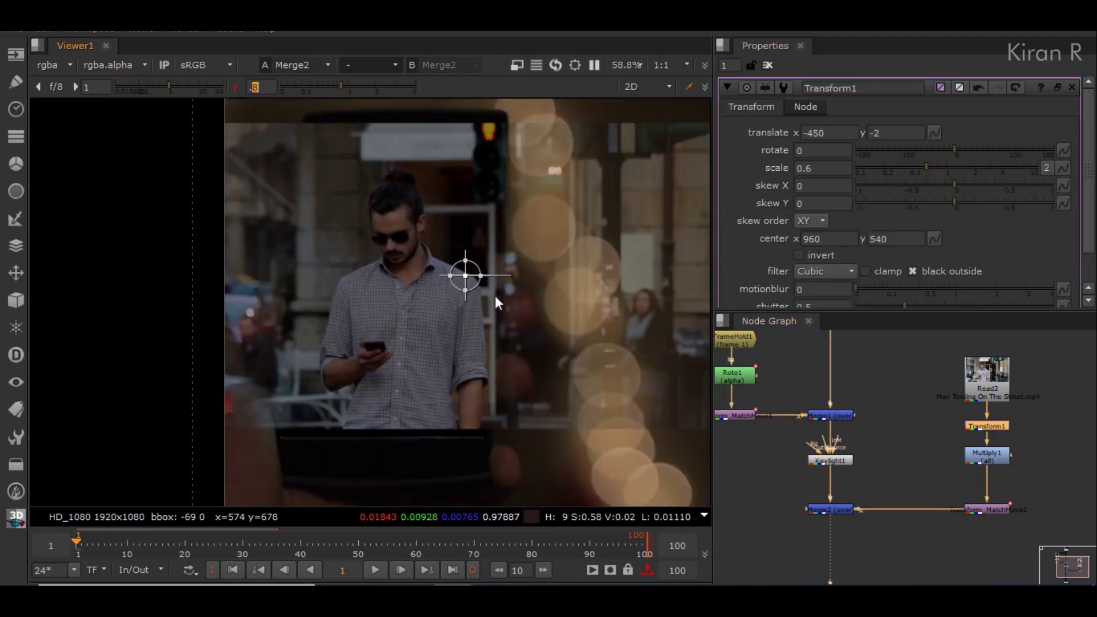
Set Transform1's scale to 0.65 with a translation of about x -464, y -4, and delete the Multiply1 node
click(823, 168)
scroll(434, 321, down, 2)
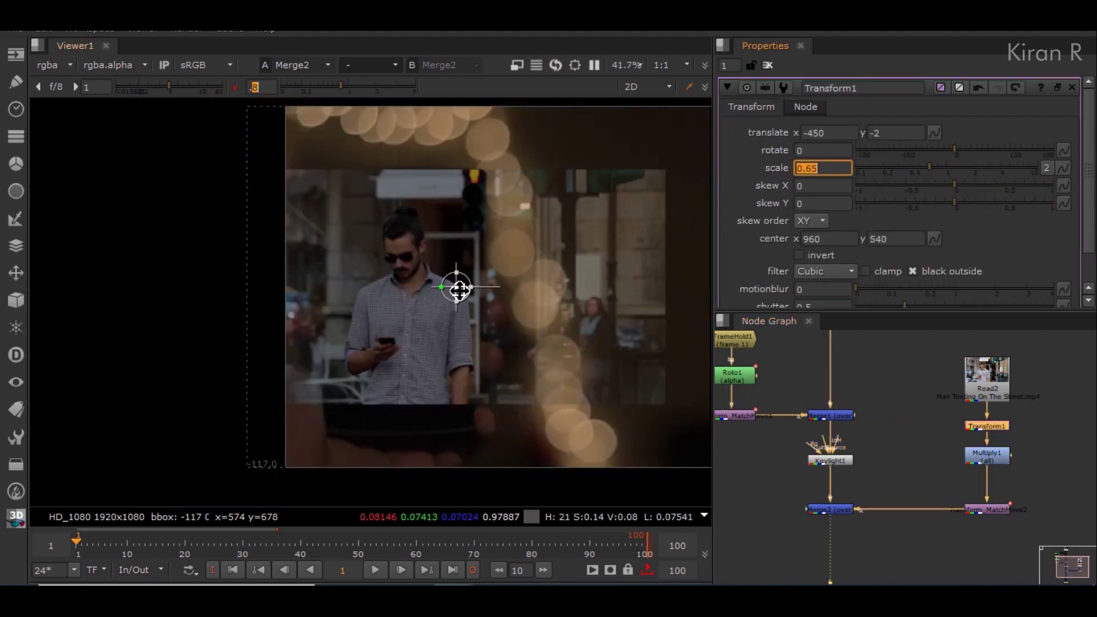
drag(458, 288, 454, 291)
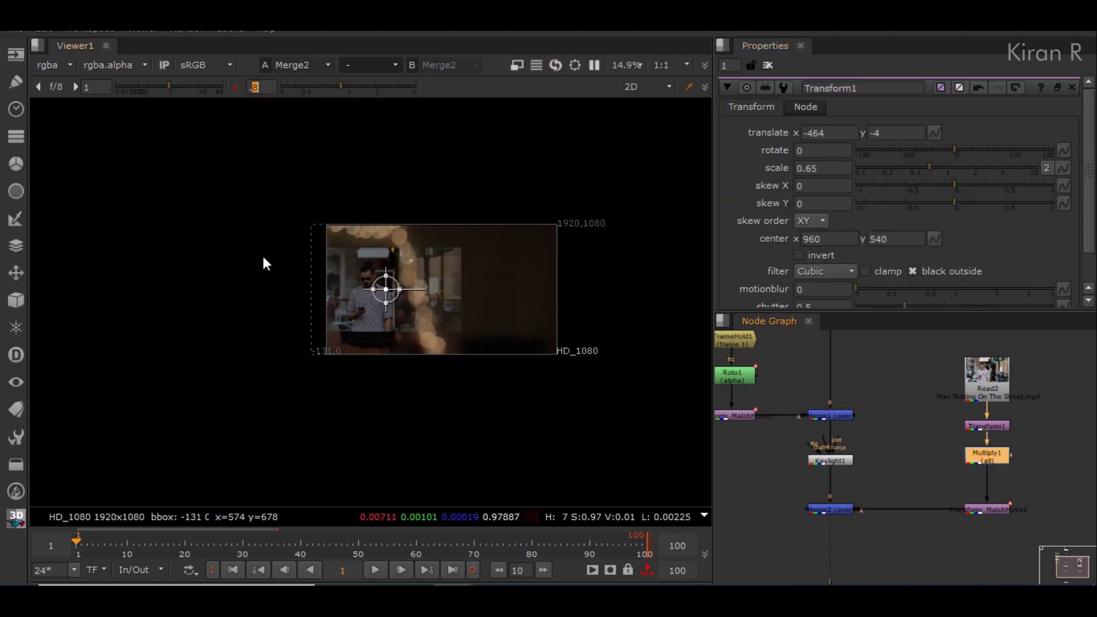
scroll(431, 314, up, 1)
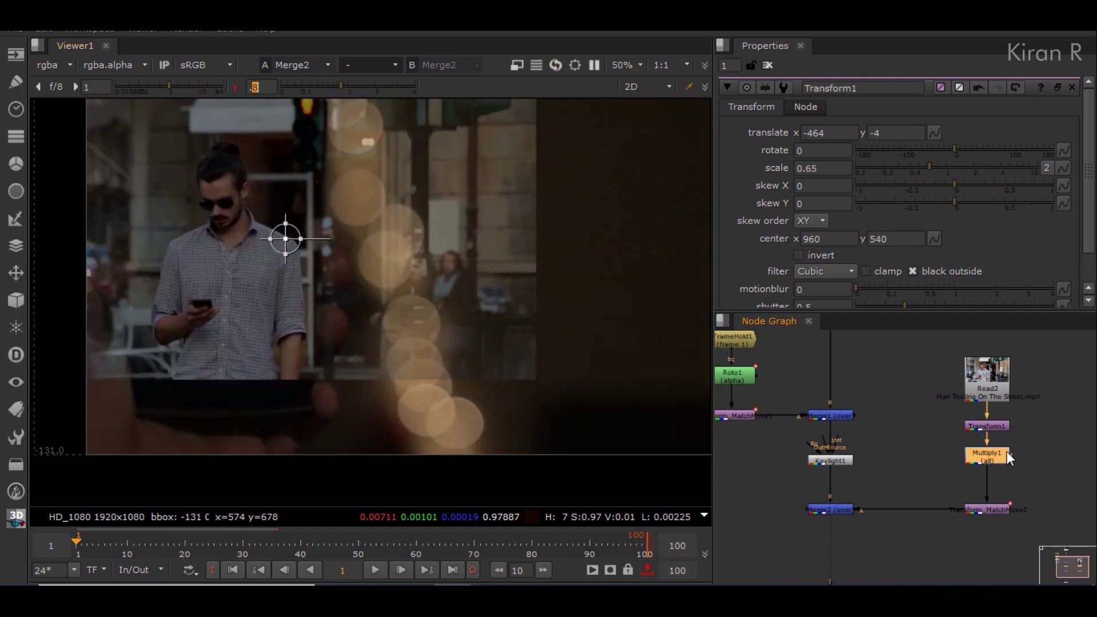
key(Delete)
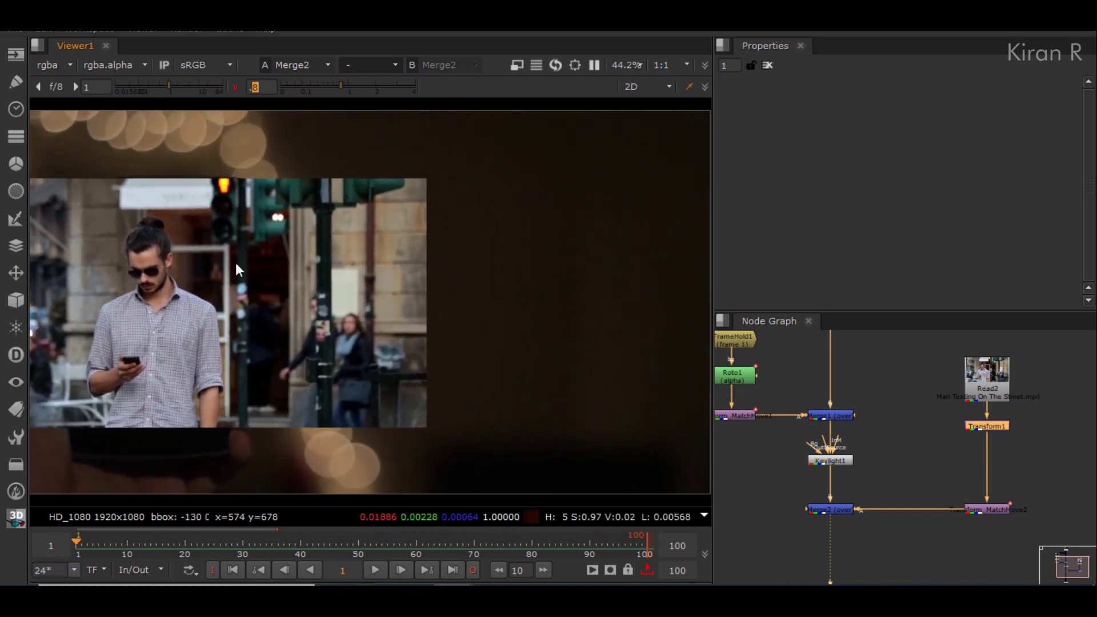
Swap the A and B inputs of Merge2 so the keyed phone footage sits over the street video
middle_drag(814, 499, 846, 434)
scroll(848, 435, up, 4)
scroll(880, 442, down, 2)
middle_drag(892, 501, 798, 526)
scroll(840, 464, down, 3)
scroll(813, 474, up, 3)
click(812, 470)
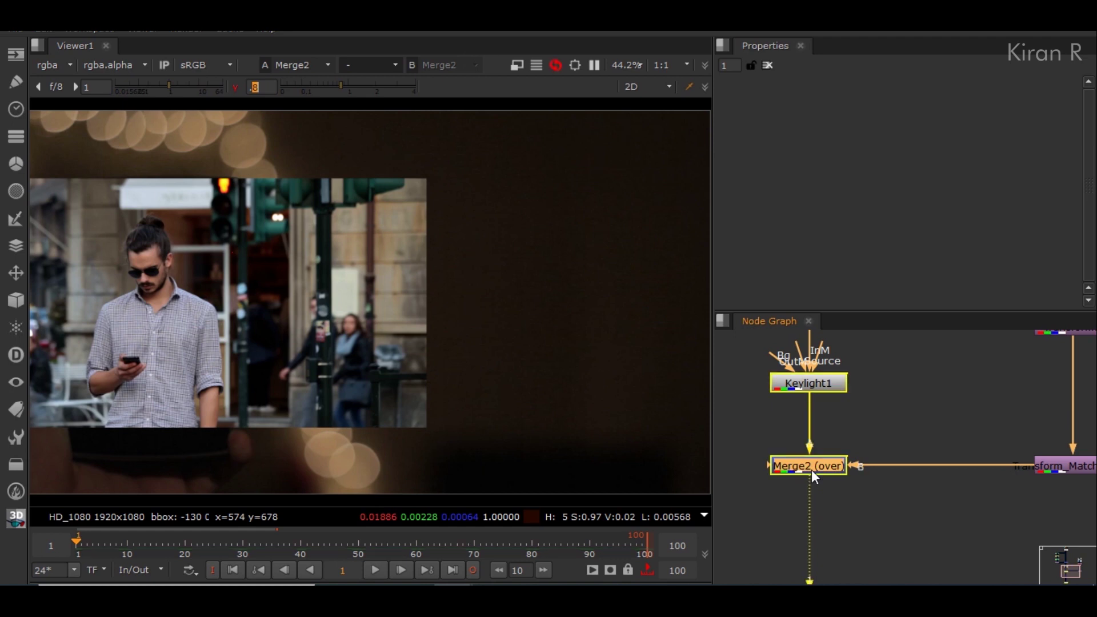
key(shift+x)
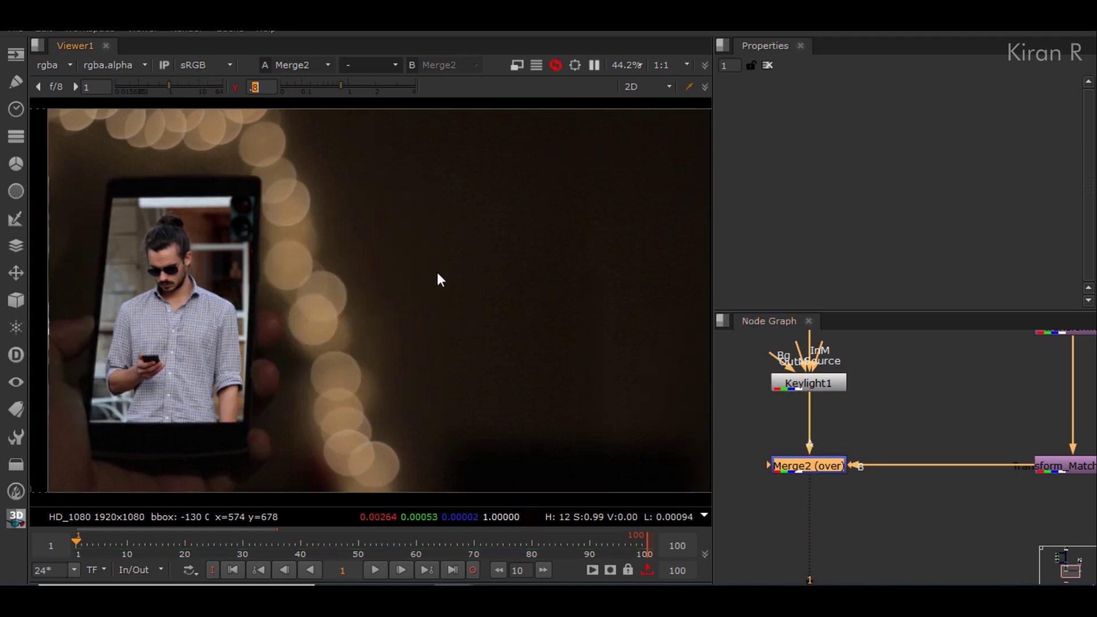
Play the composite and examine the edges of the phone screen up close
scroll(436, 275, down, 5)
middle_drag(456, 295, 416, 309)
key(f)
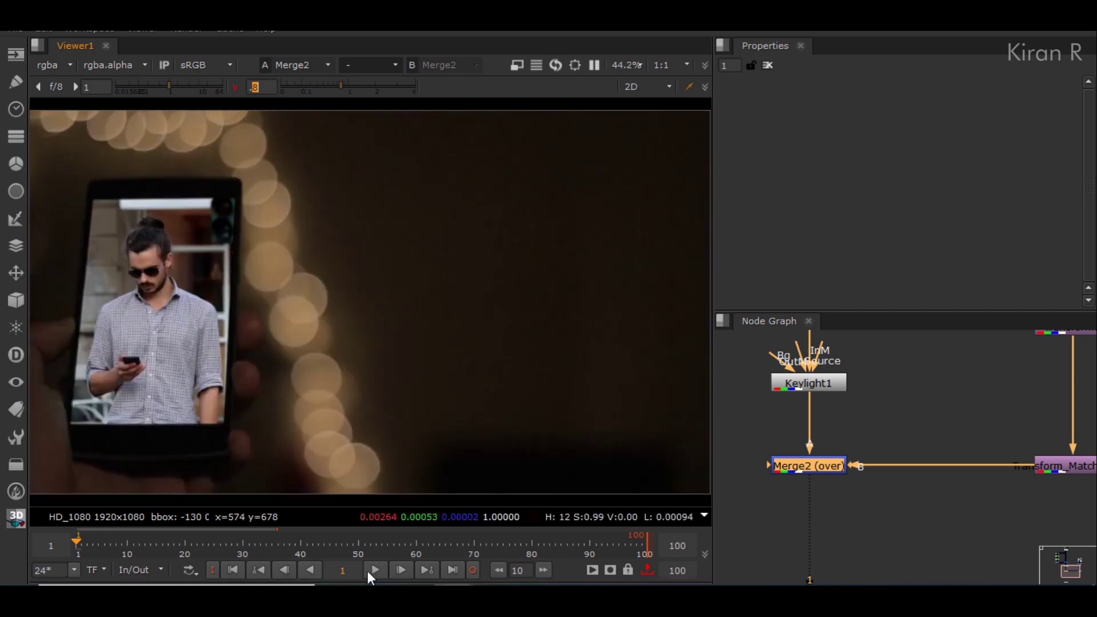
click(375, 571)
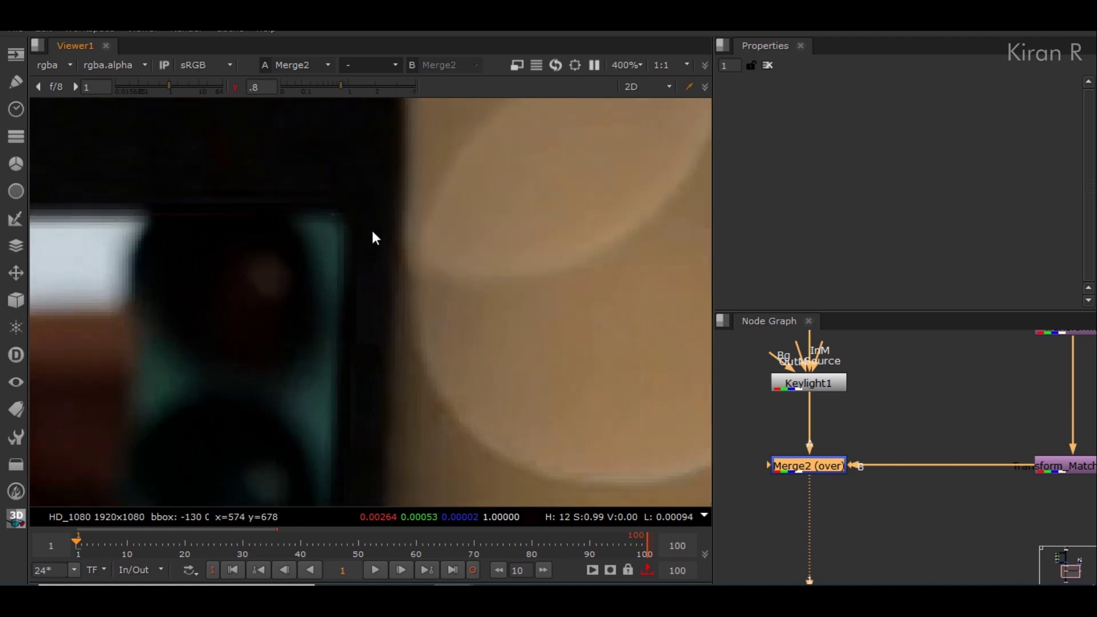
scroll(374, 231, down, 5)
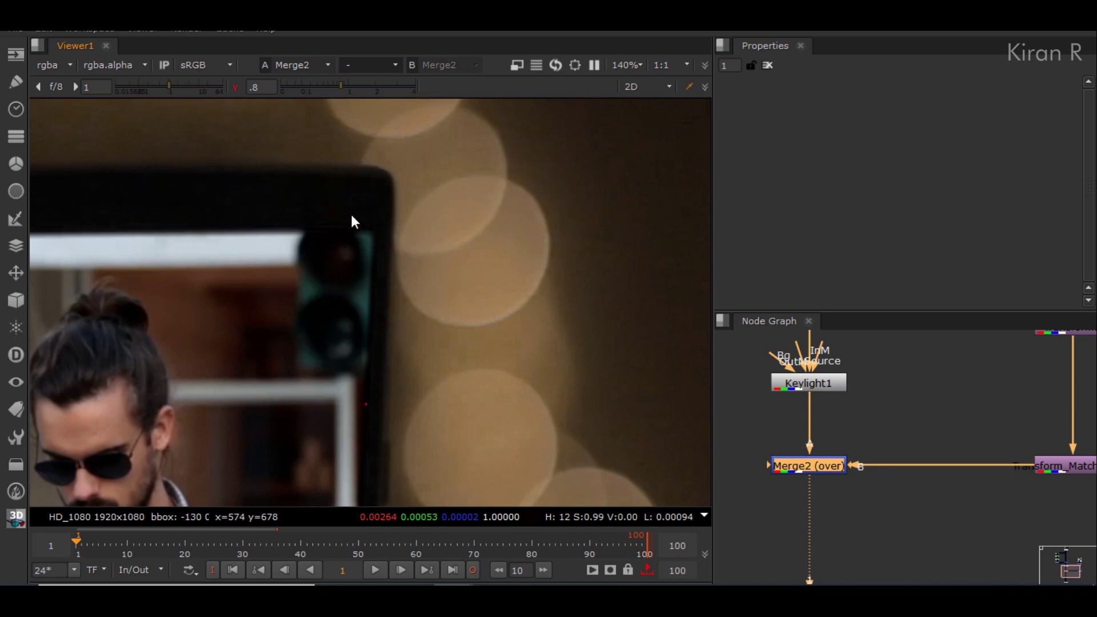
scroll(356, 175, down, 3)
scroll(489, 325, up, 2)
scroll(488, 325, down, 2)
scroll(489, 325, up, 1)
scroll(427, 311, down, 3)
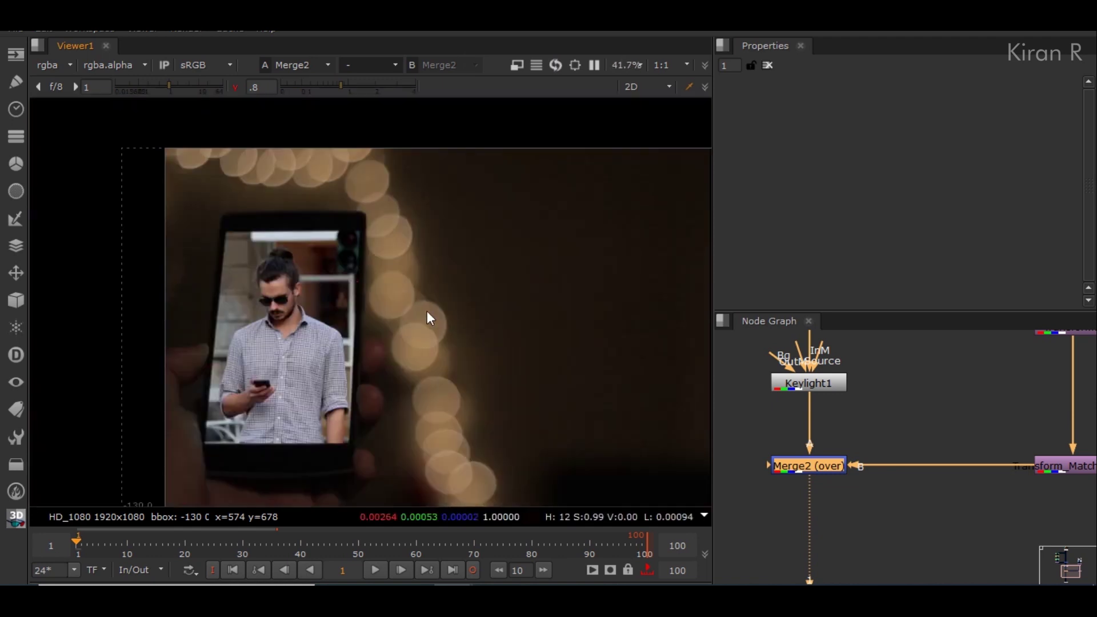
Make room below Read2 by moving Transform1 down and insert a Blur node between Read2 and Transform1
scroll(1054, 481, down, 3)
middle_drag(1044, 486, 981, 500)
scroll(981, 500, up, 3)
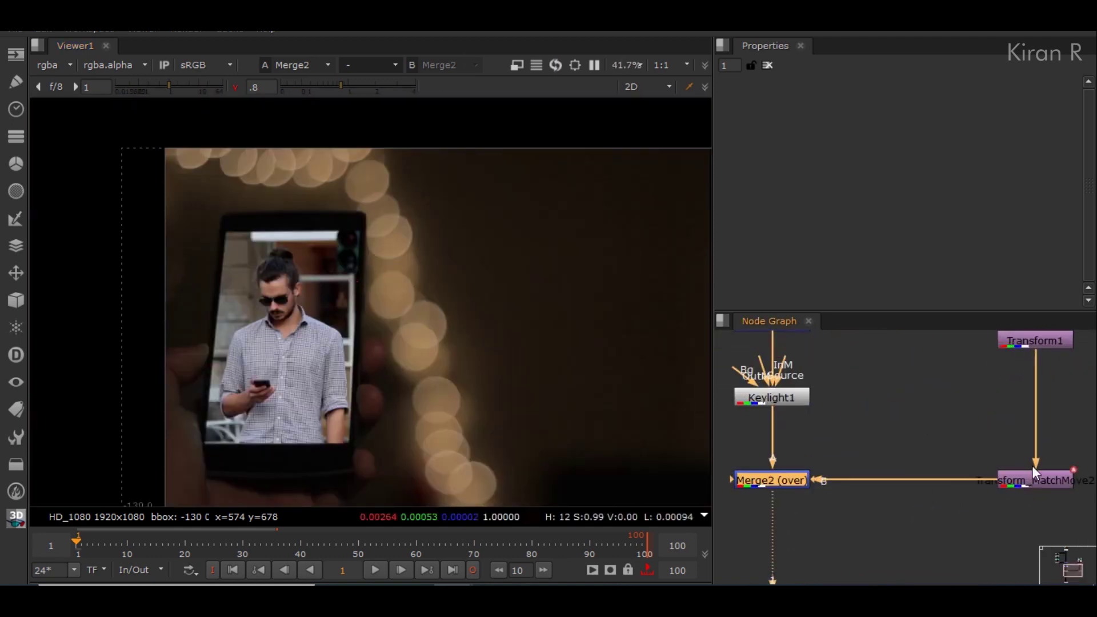
middle_drag(1034, 413, 966, 497)
drag(975, 436, 975, 517)
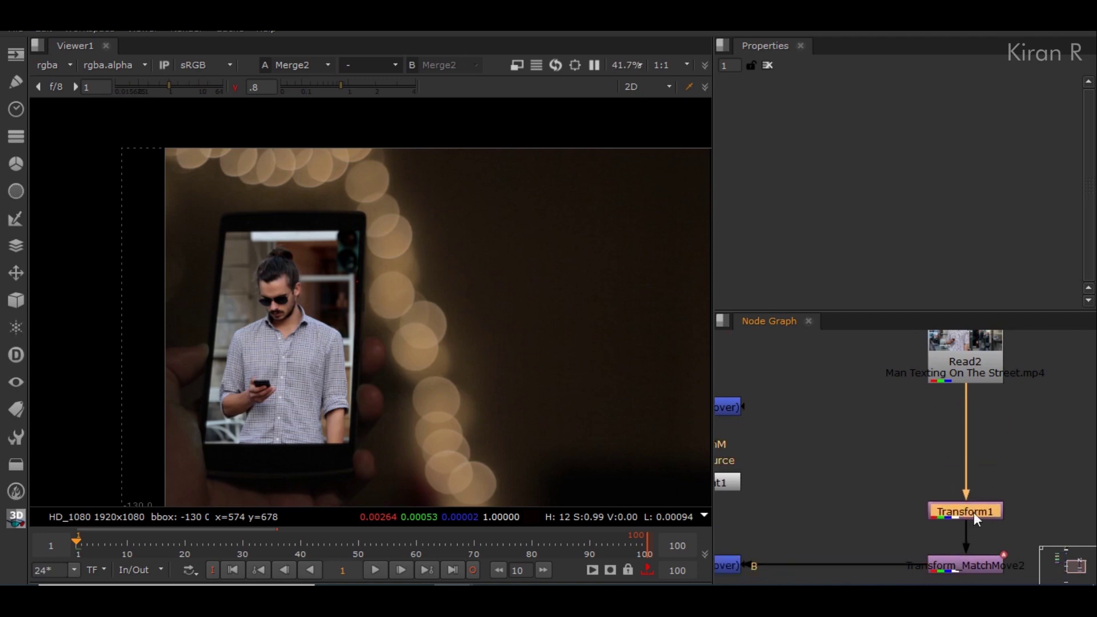
click(976, 370)
key(Tab)
text(b)
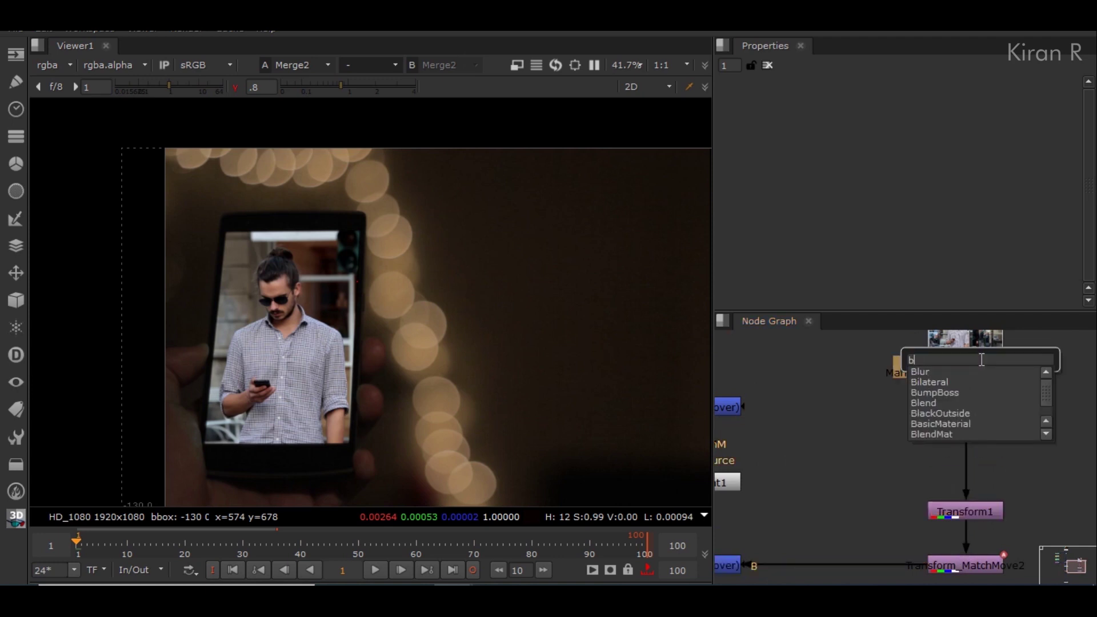
text(lur)
key(Return)
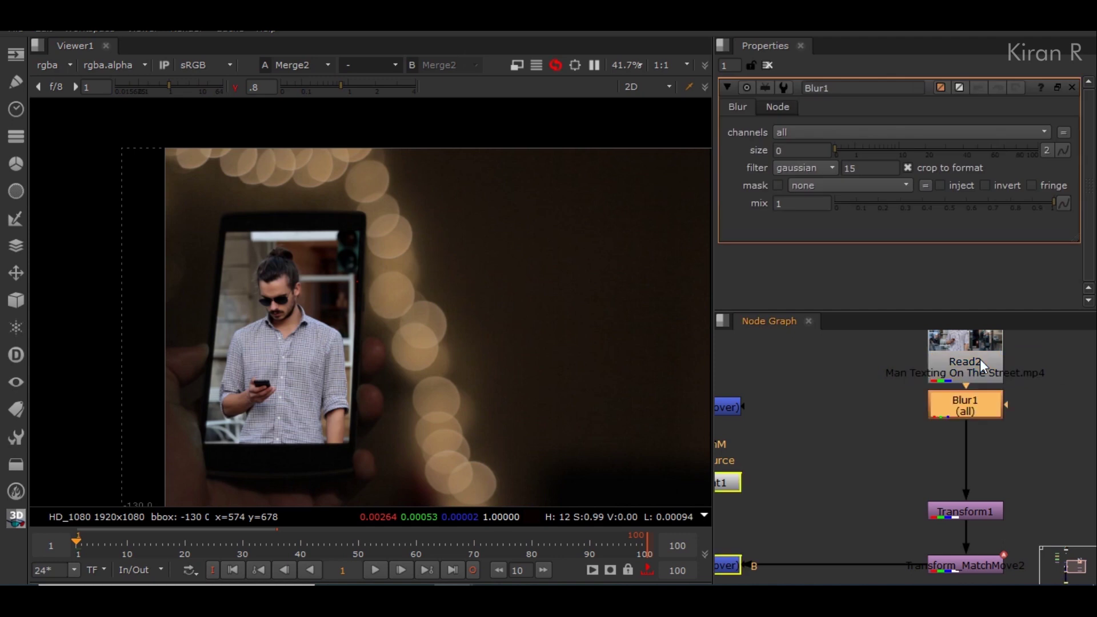
drag(964, 417, 963, 433)
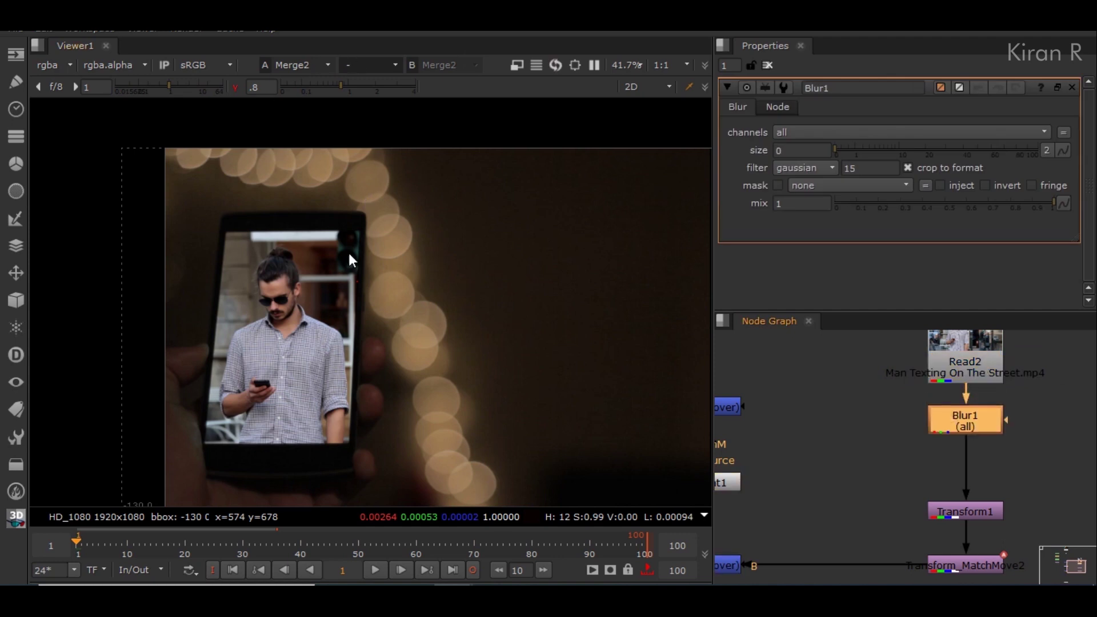
Set Blur1's size to 4 while checking the street video's sharpness against the phone footage
scroll(366, 210, up, 10)
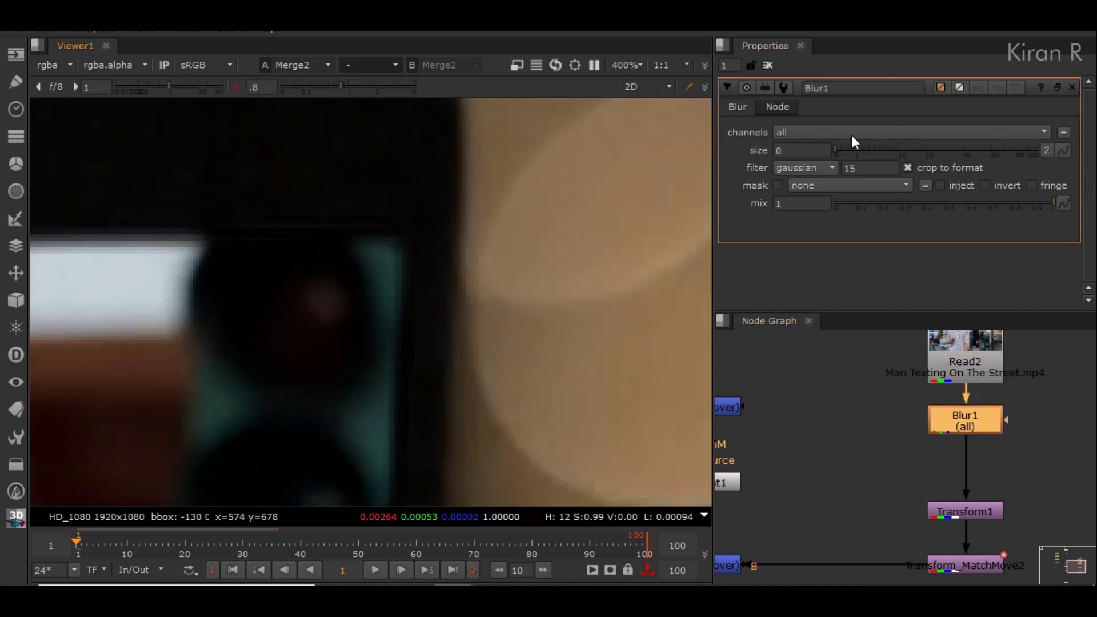
drag(841, 148, 880, 152)
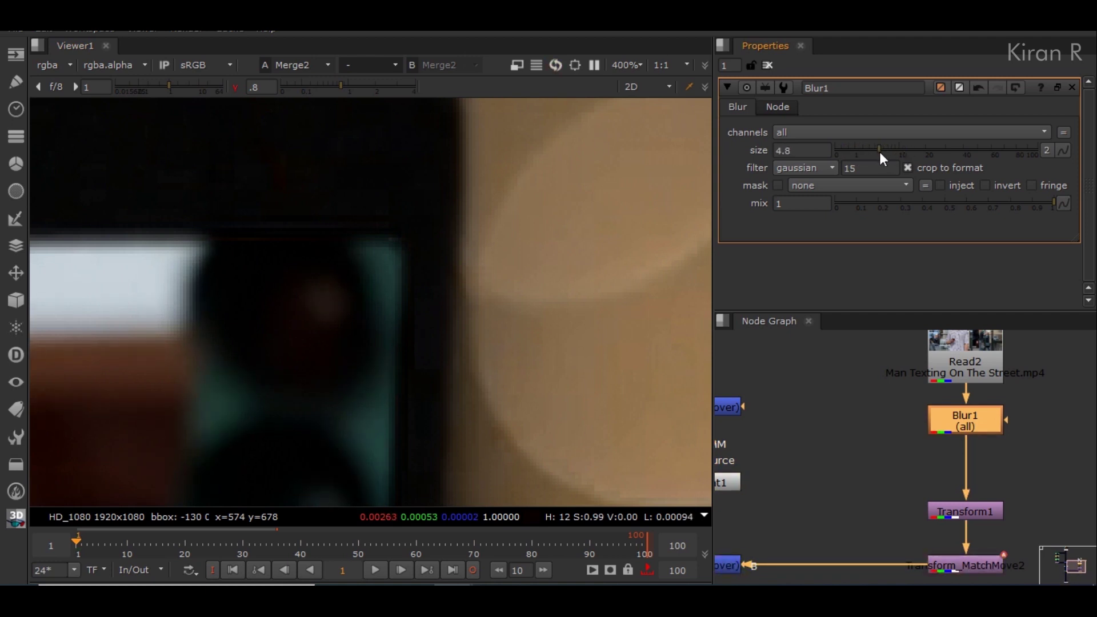
drag(793, 150, 716, 152)
text(4)
key(Return)
scroll(654, 273, down, 8)
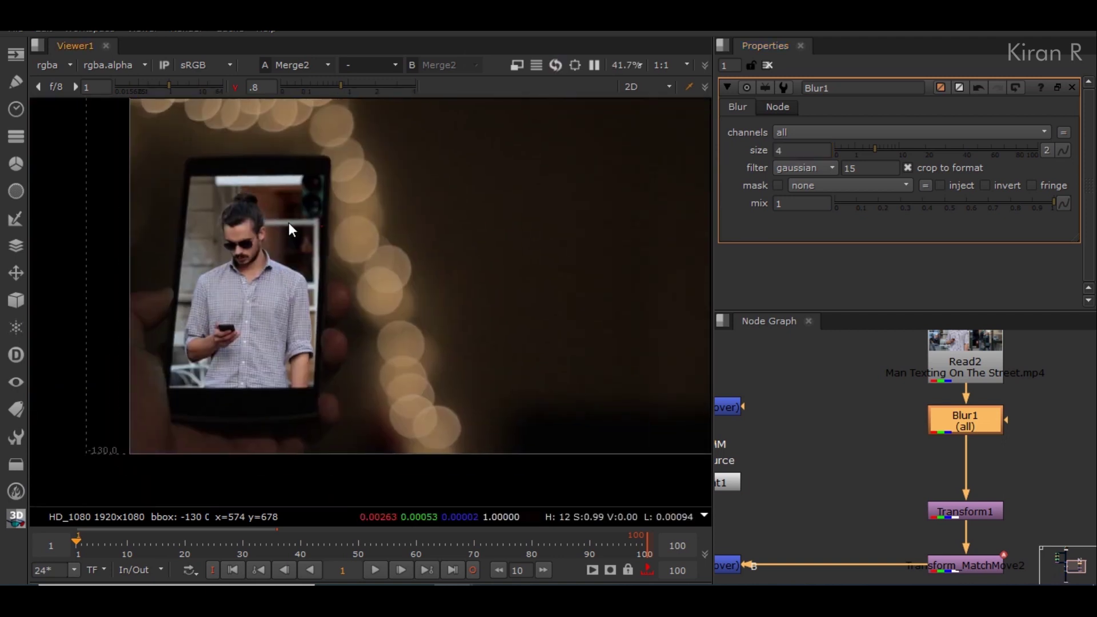
Fit the composite in the viewer, play it back to check the blurred screen insert, and stop at frame 8
key(f)
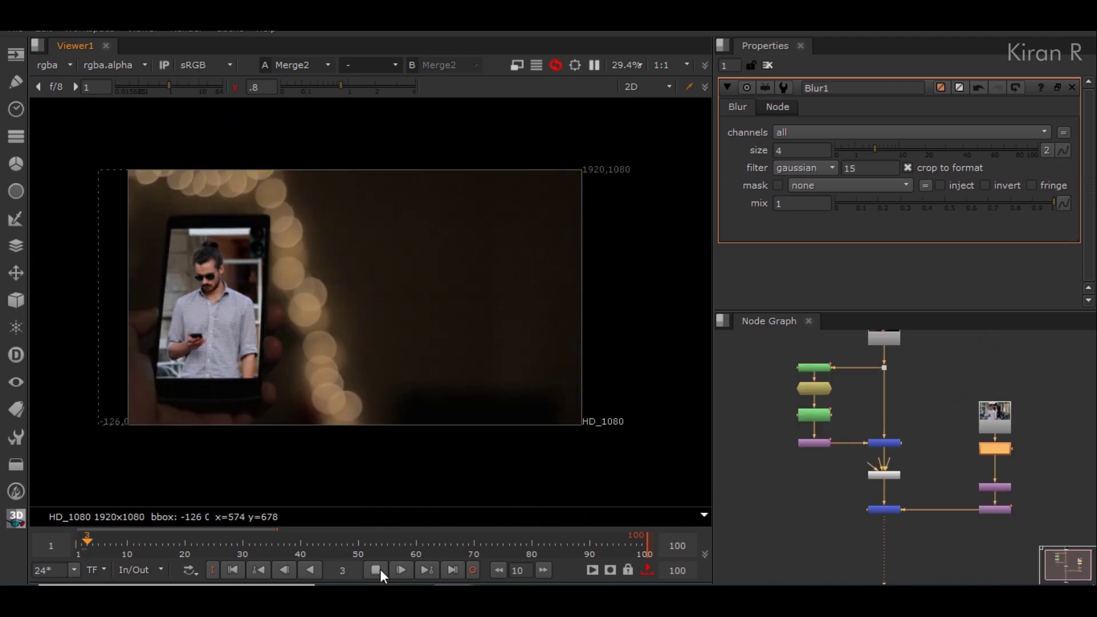
click(376, 570)
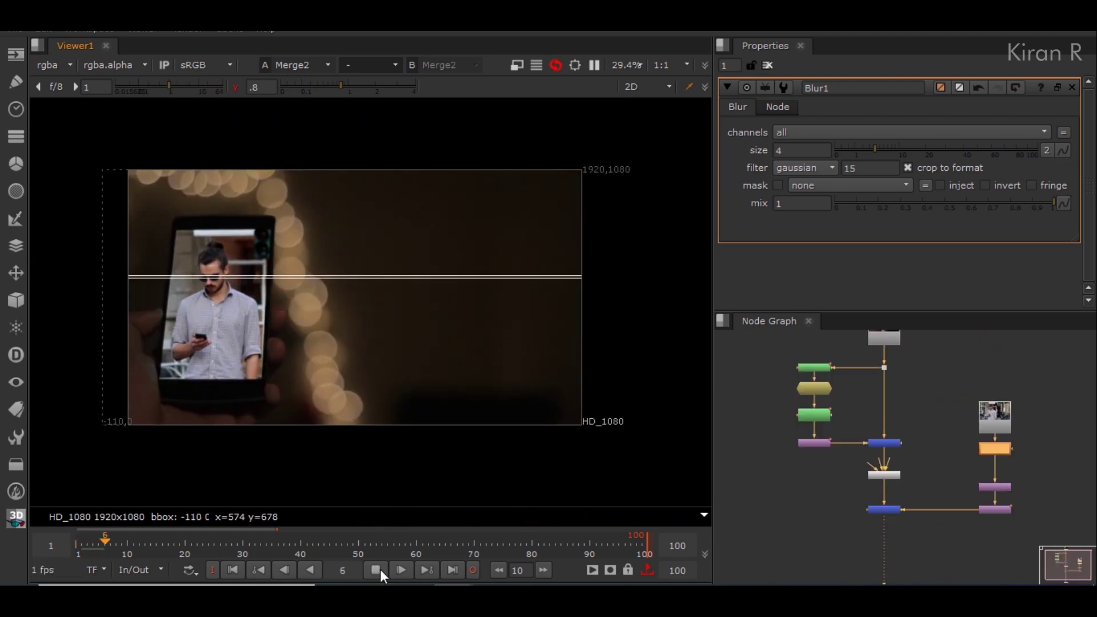
click(380, 570)
middle_drag(83, 351, 133, 351)
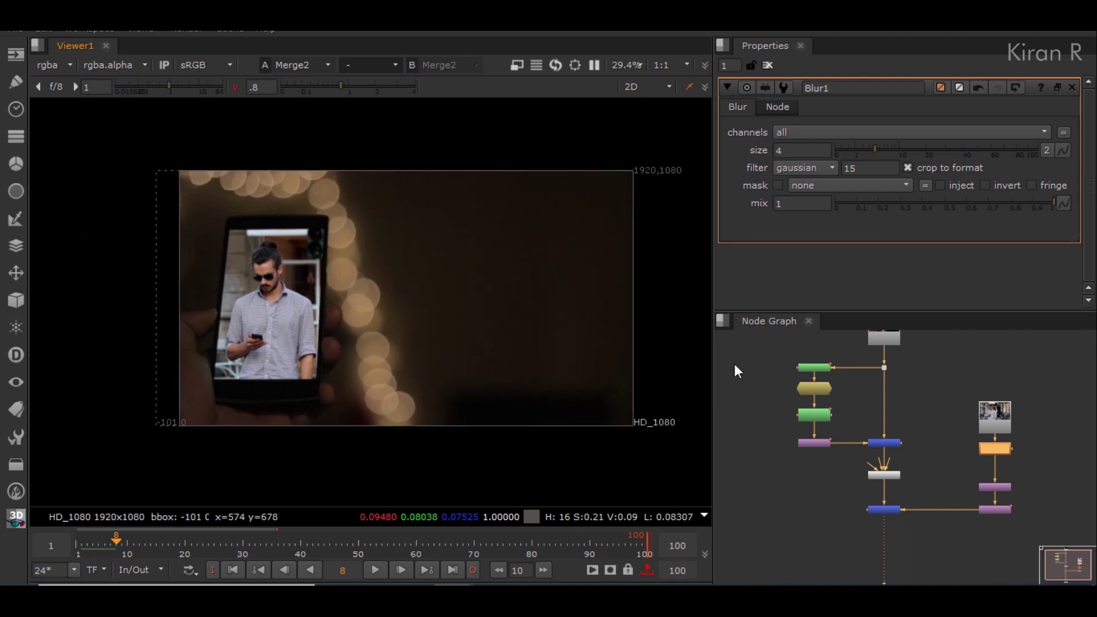
Add an unconnected CopyBBox node beside the Read2 branch
scroll(954, 444, down, 2)
scroll(922, 461, up, 2)
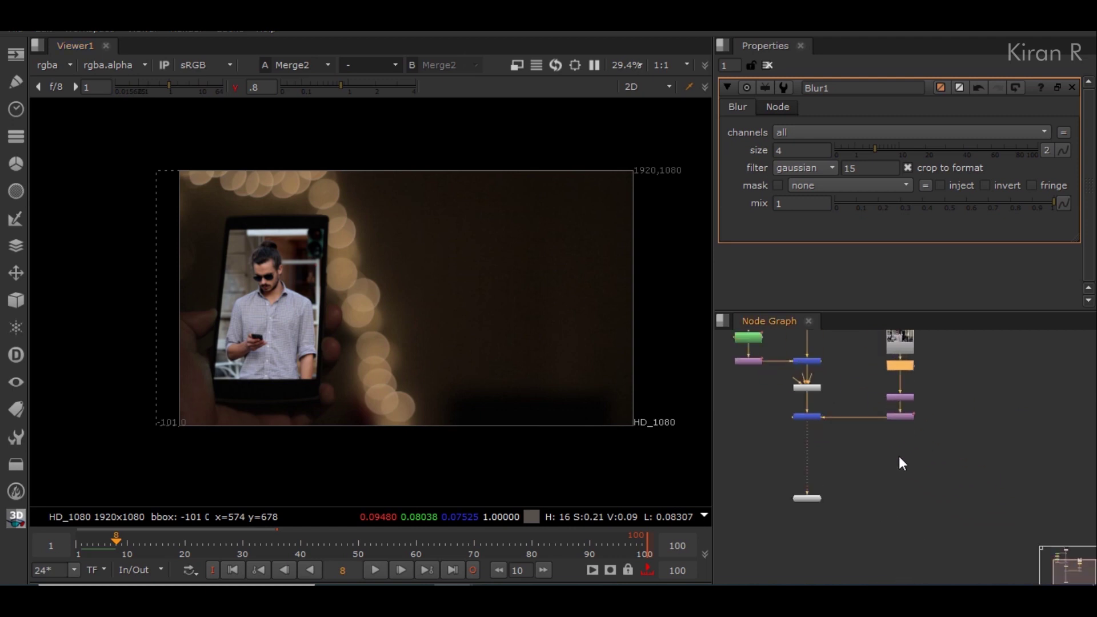
scroll(899, 464, up, 1)
click(907, 540)
key(Tab)
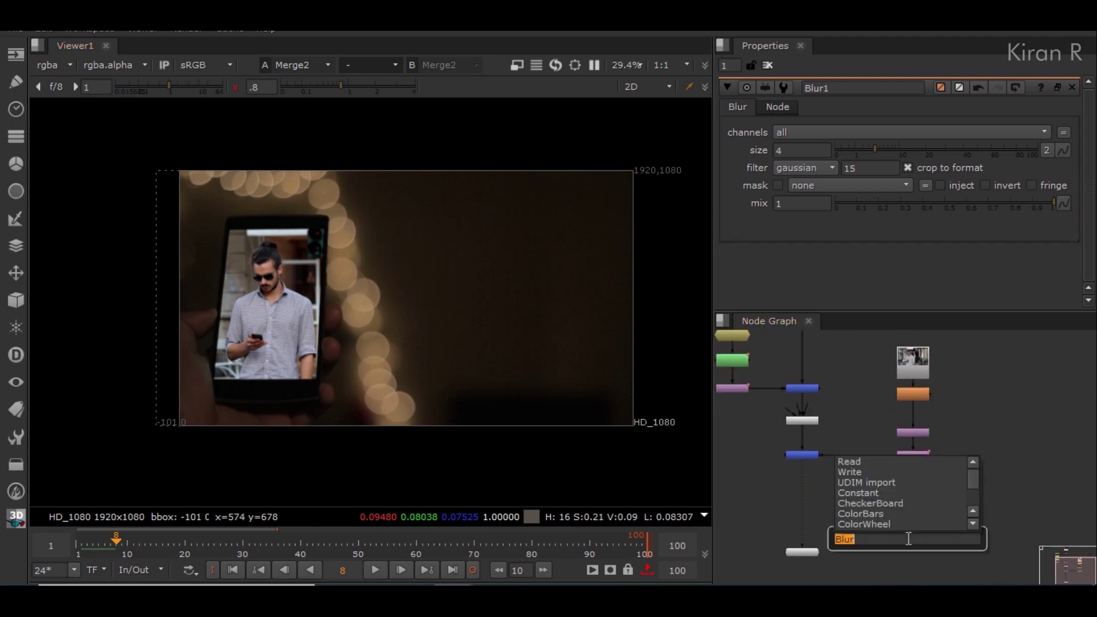
text(CopyBBox)
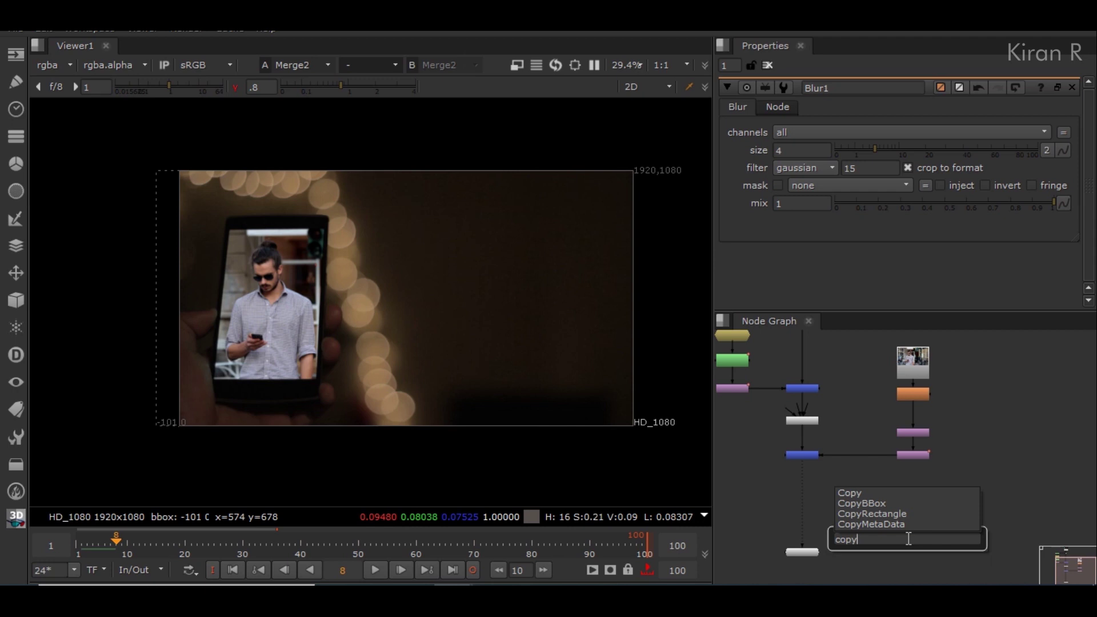
key(Return)
scroll(1014, 497, up, 2)
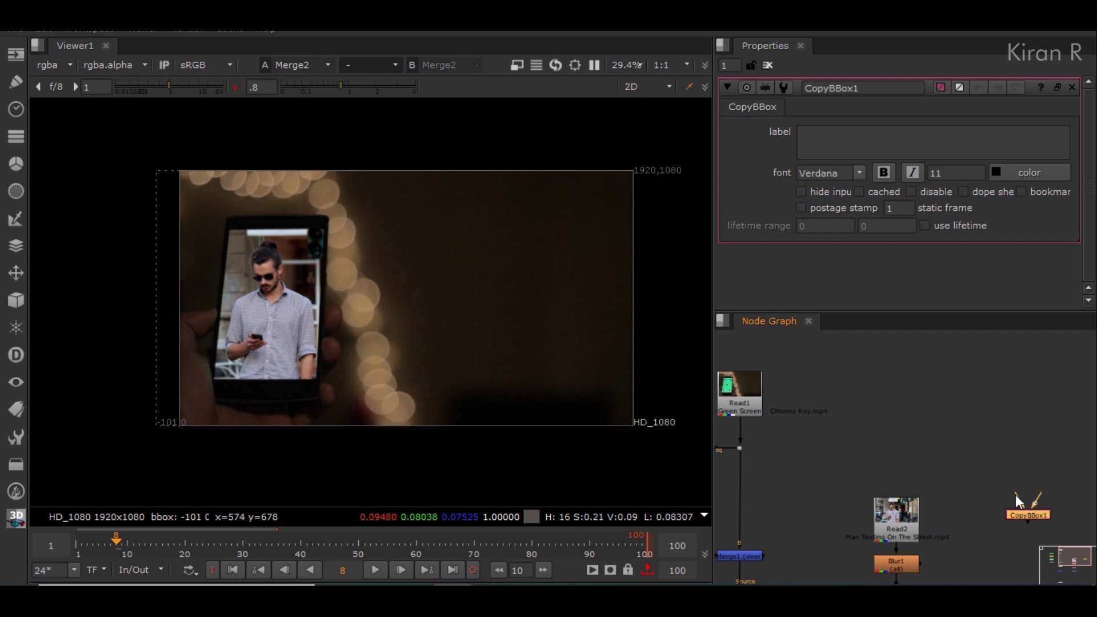
Connect CopyBBox1's two inputs to the dot below Read1 and to the Merge2 output
drag(1015, 495, 738, 447)
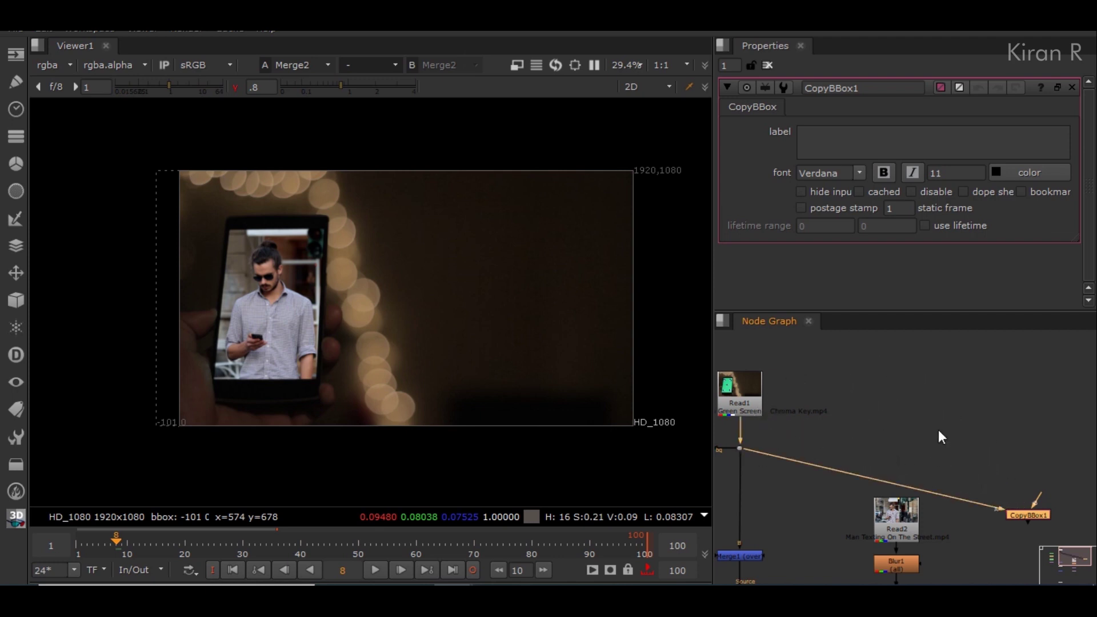
scroll(939, 431, down, 5)
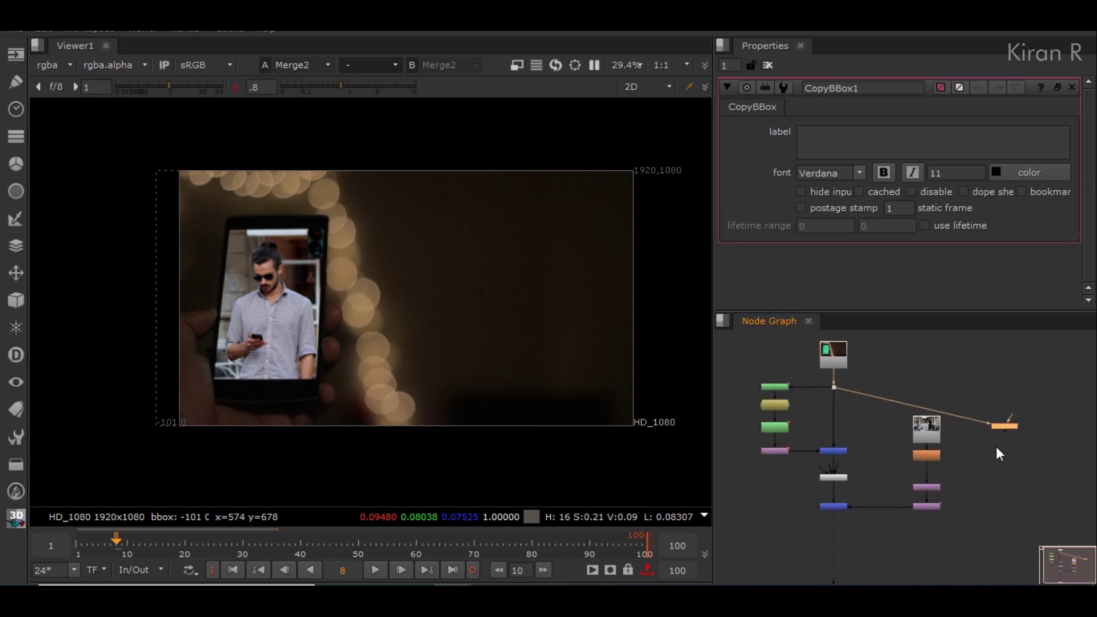
scroll(997, 447, up, 1)
middle_drag(990, 432, 986, 387)
drag(1006, 381, 798, 479)
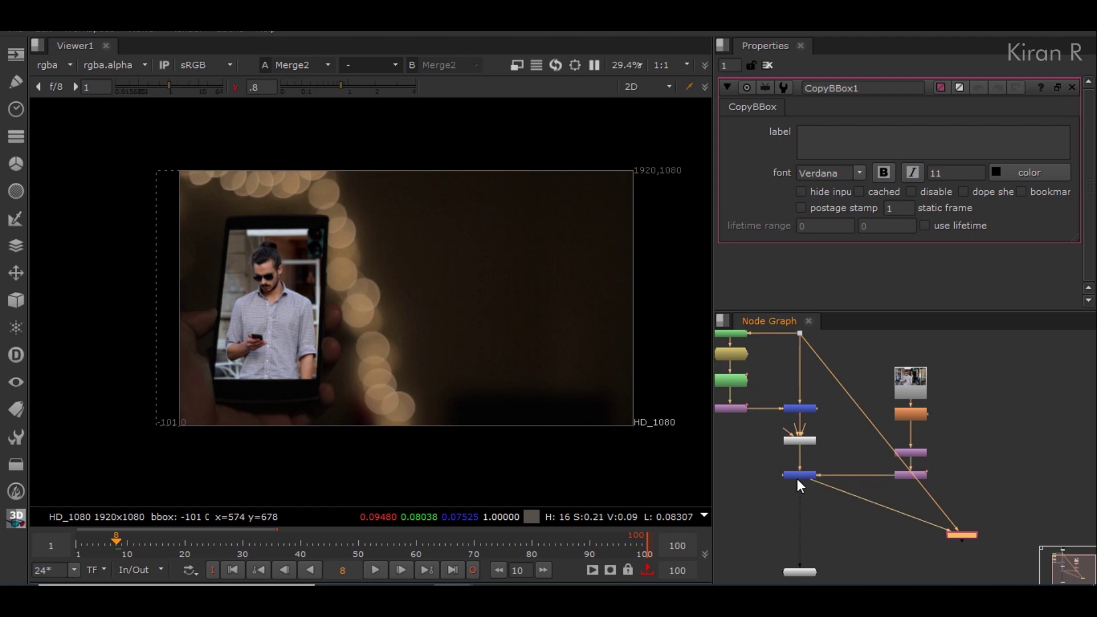
Route both CopyBBox1 connections at right angles with dots, align the node beside the main branch, and view its output
middle_drag(882, 425, 862, 483)
ctrl+drag(863, 490, 979, 381)
middle_drag(972, 474, 948, 383)
drag(920, 502, 953, 501)
click(812, 472)
ctrl+drag(854, 470, 756, 492)
ctrl+drag(756, 492, 756, 501)
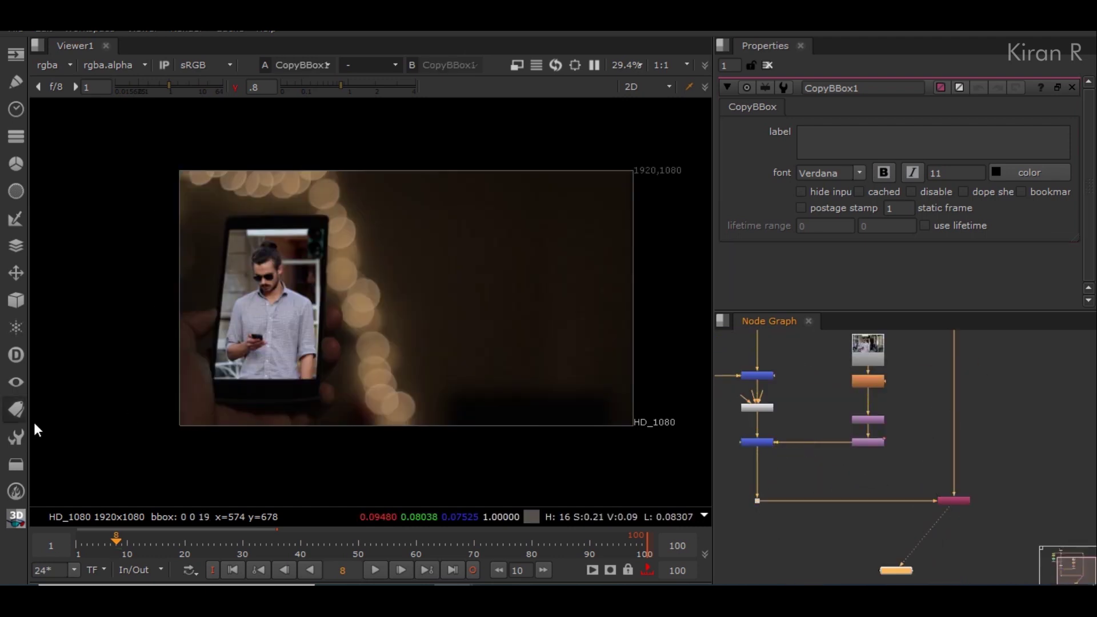
Place the Viewer node directly below CopyBBox1, fit the image in the viewer, and play the composite forward
scroll(938, 476, down, 3)
scroll(939, 478, down, 2)
middle_drag(903, 431, 890, 472)
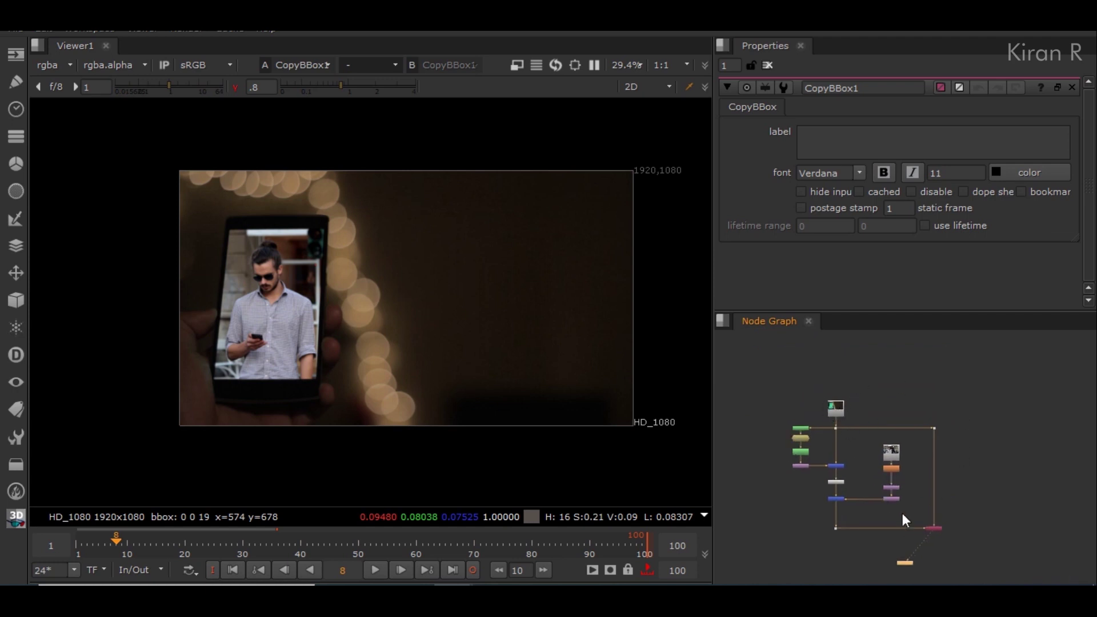
drag(901, 565, 929, 581)
key(f)
key(l)
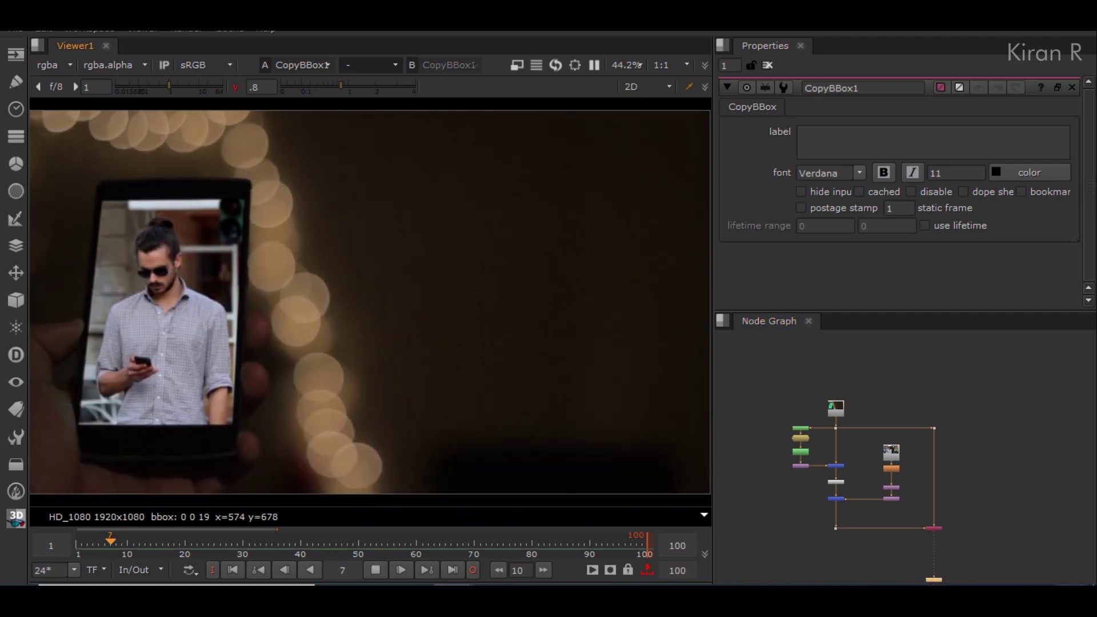